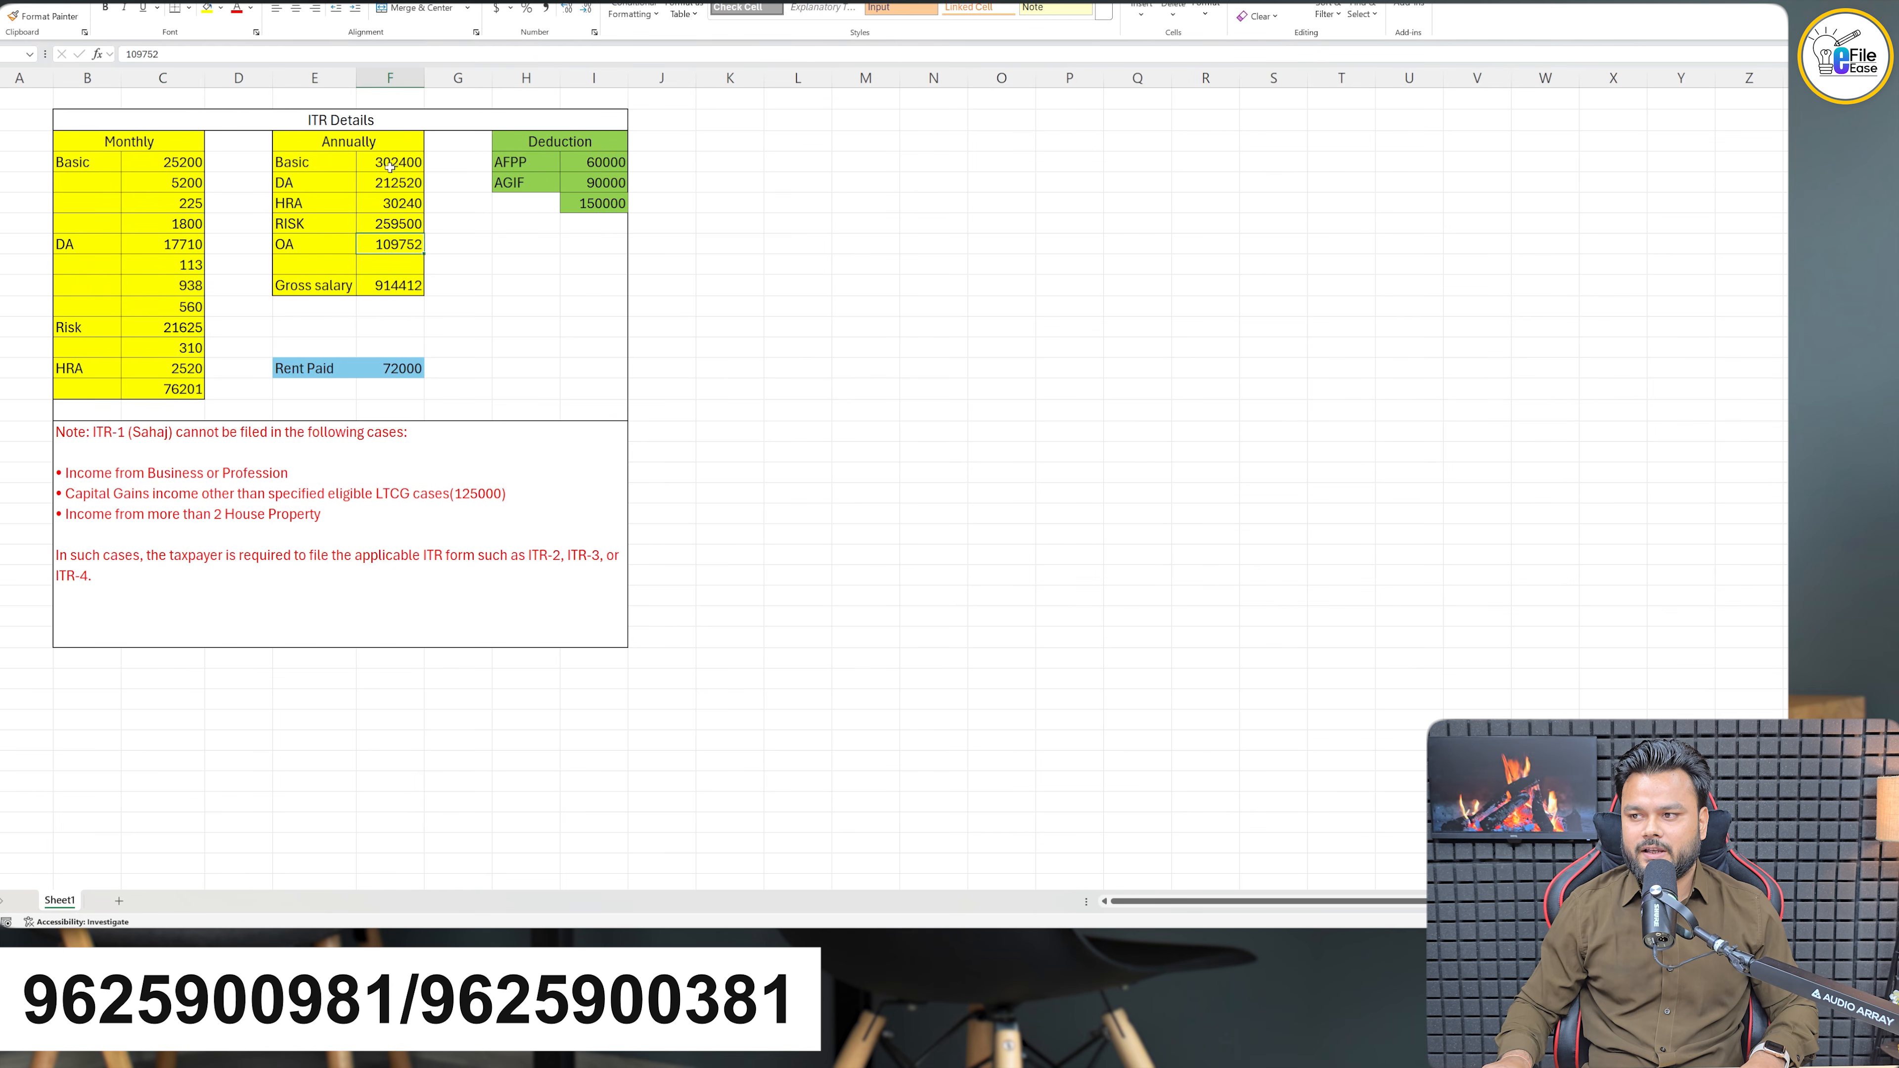
# Review the annual salary components against the monthly figures, including the gross salary and the annual rent paid
pyautogui.moveTo(390, 166); pyautogui.dragTo(398, 248)
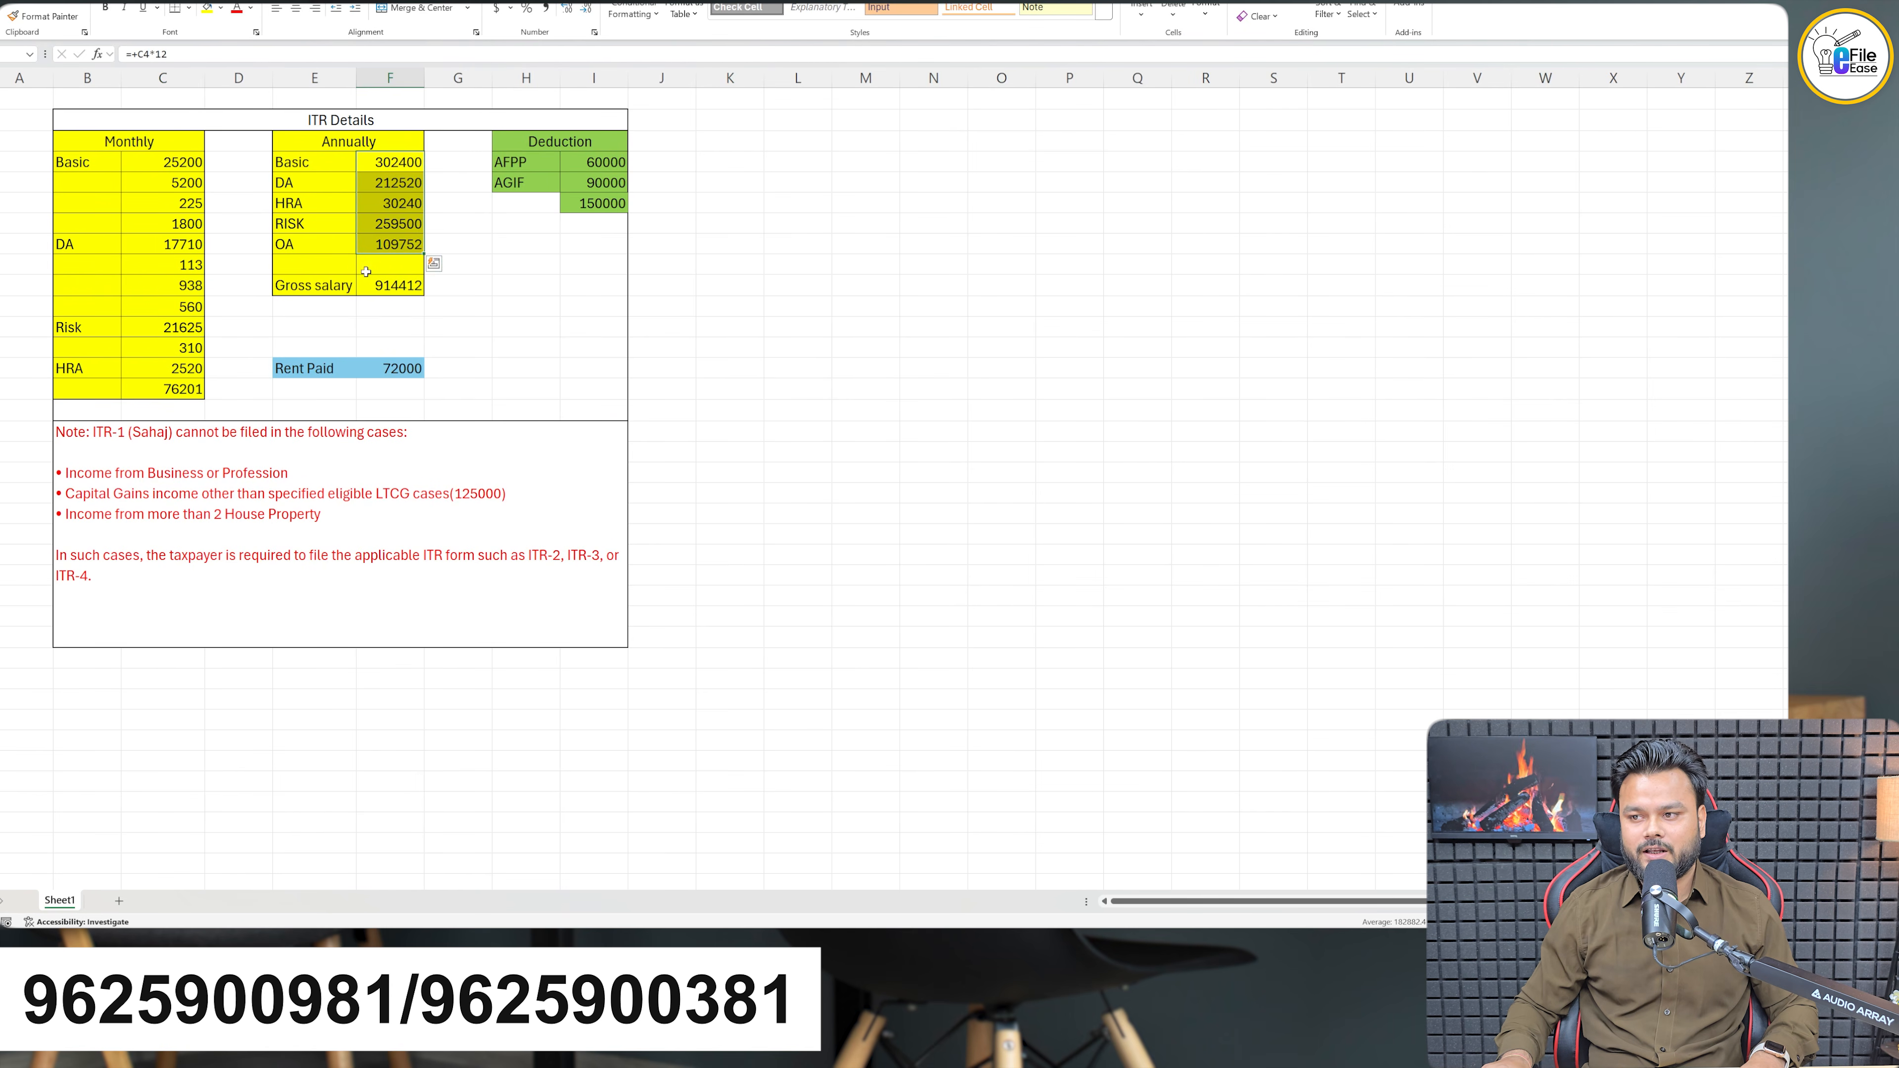
pyautogui.moveTo(139, 162); pyautogui.dragTo(166, 389)
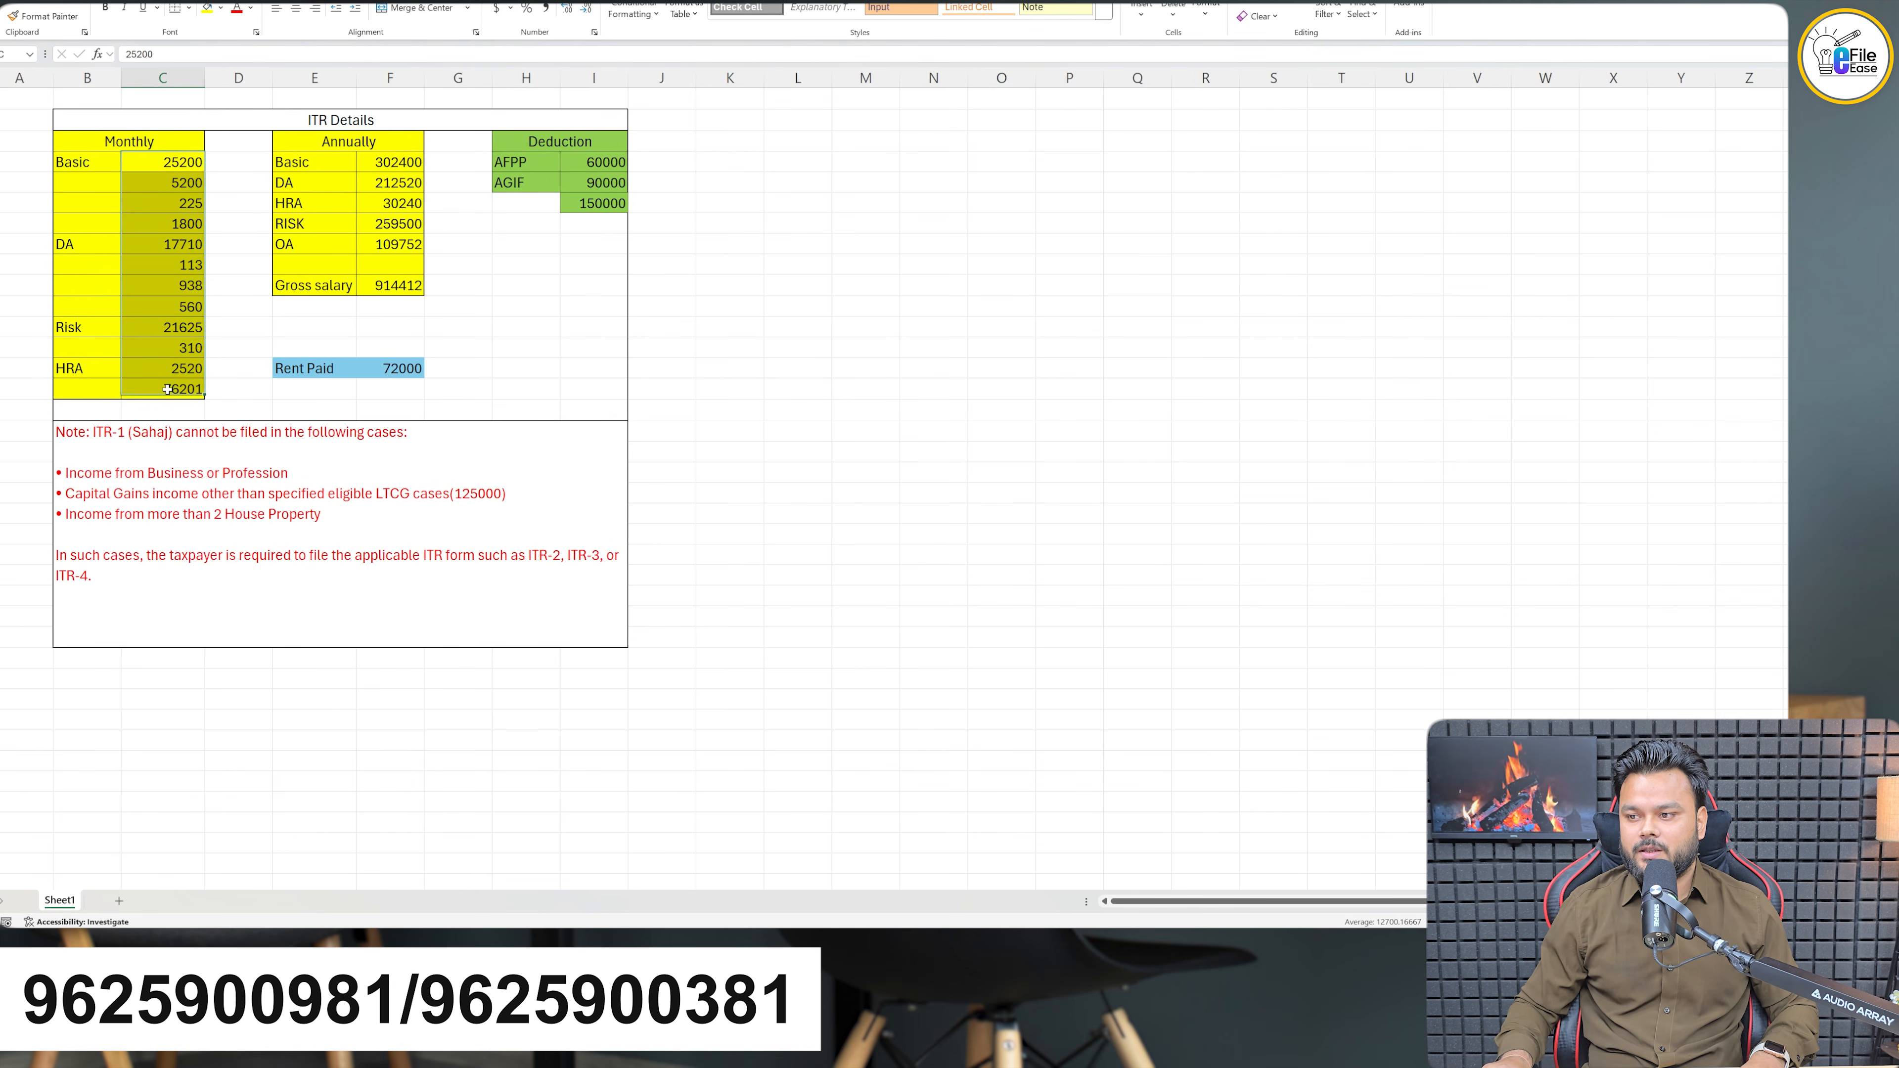
pyautogui.moveTo(387, 165); pyautogui.dragTo(395, 247)
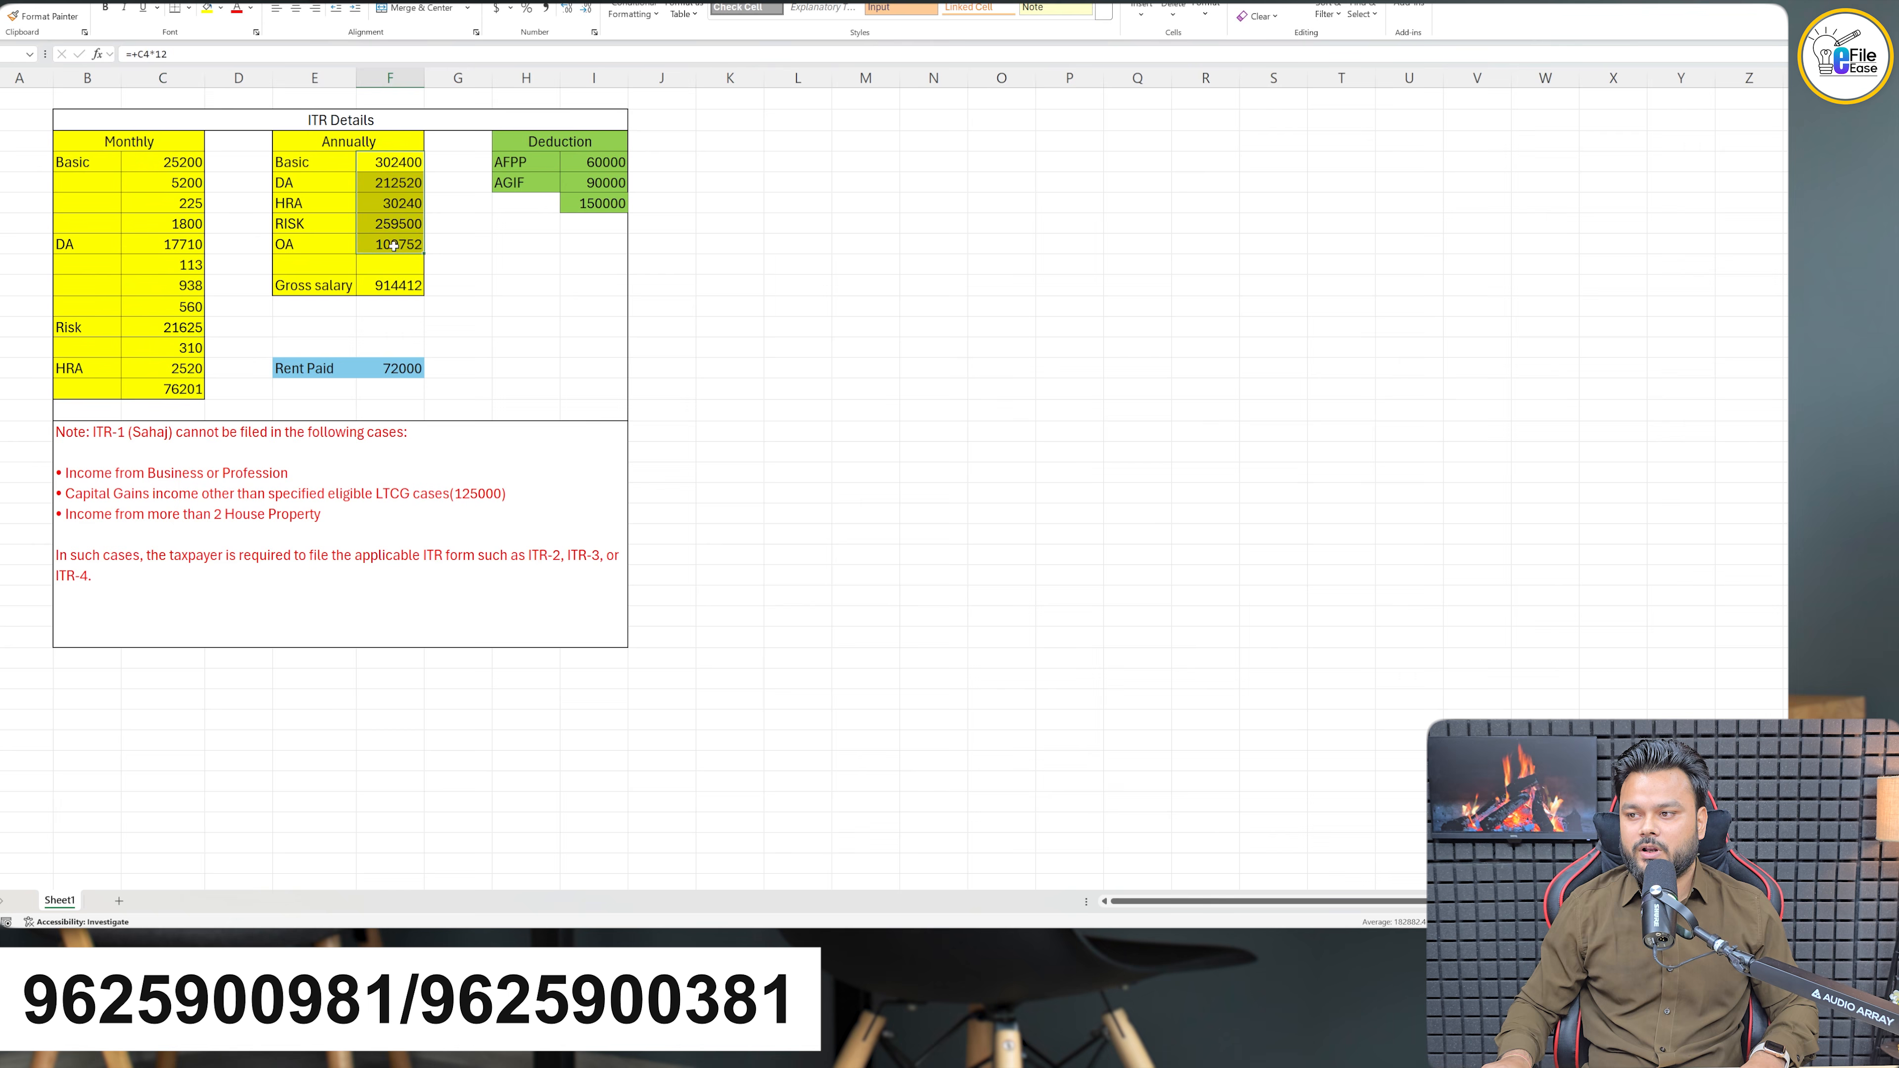
pyautogui.click(377, 284)
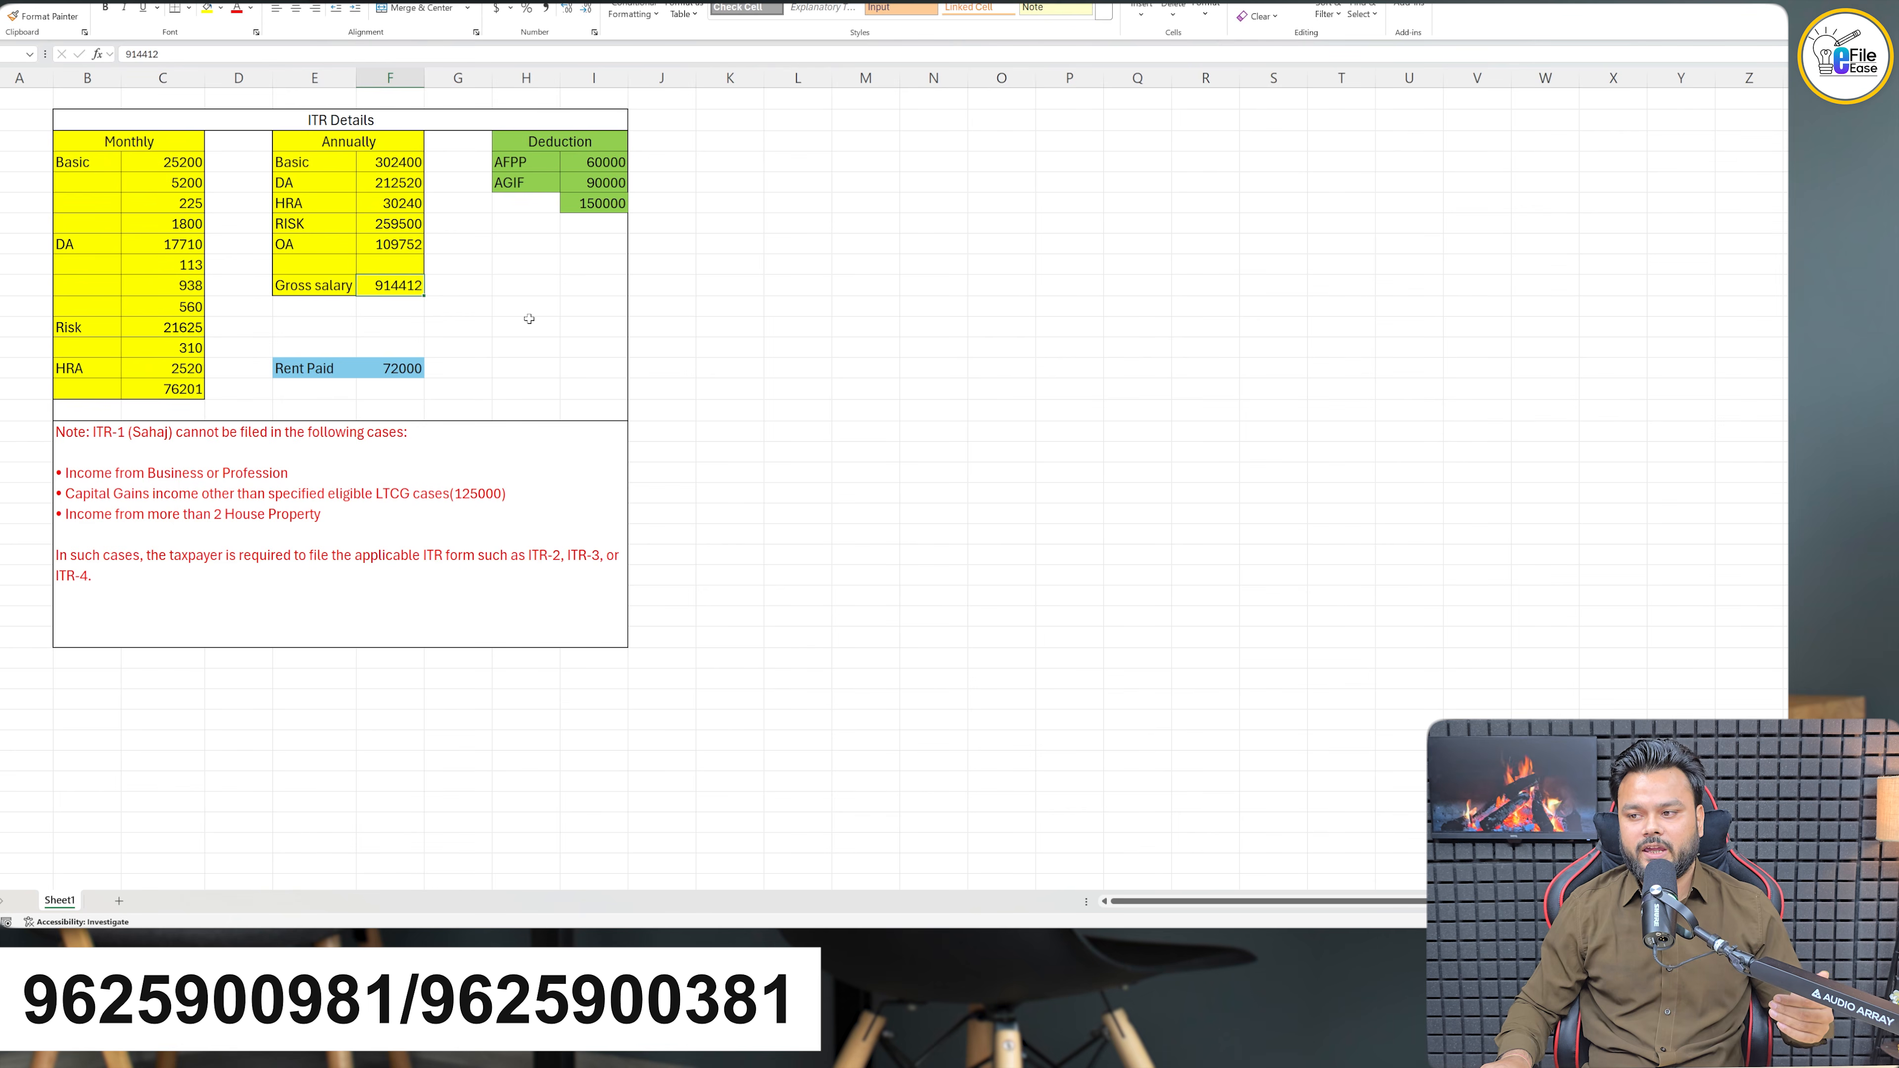
pyautogui.click(397, 369)
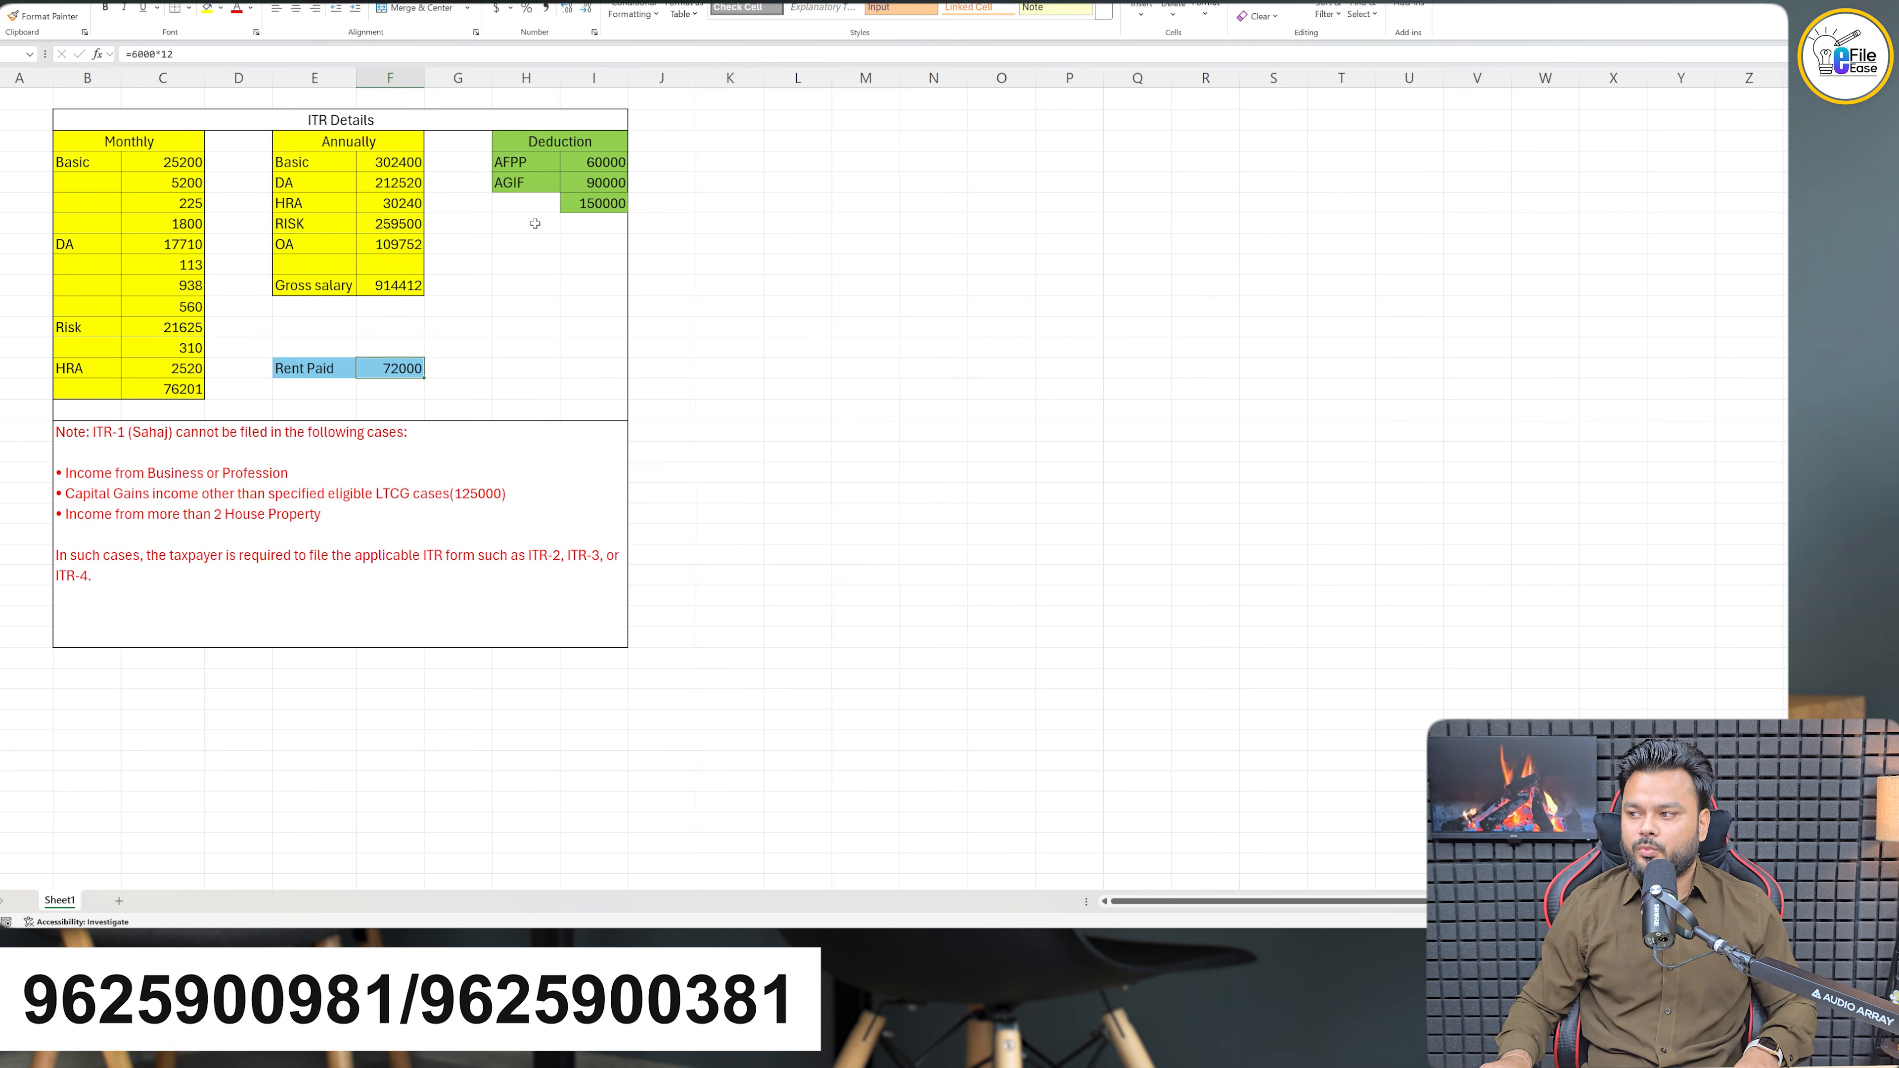
# Check the AFPP fund subscription and AGIF debits on the pay slip against the annual deductions in the Excel sheet
pyautogui.hotkey('alt', 'Tab')
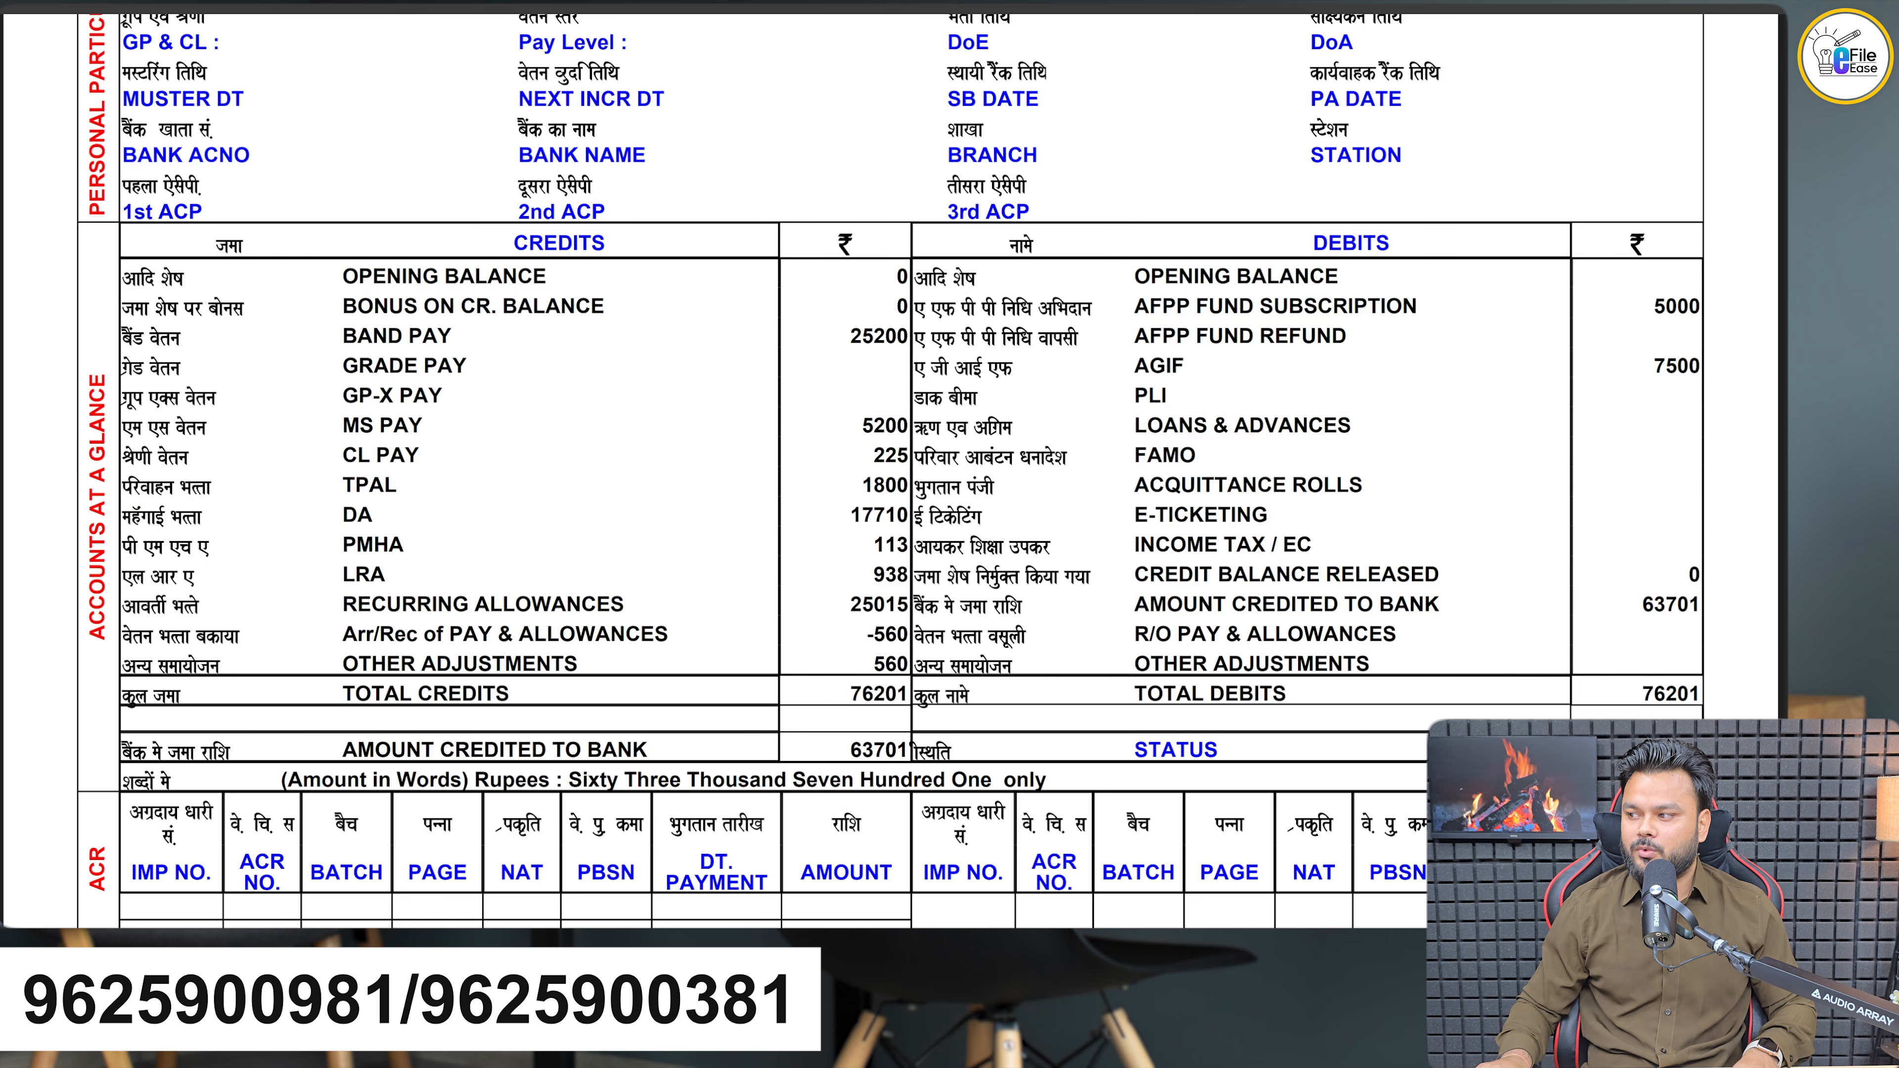
pyautogui.moveTo(1133, 306); pyautogui.dragTo(1187, 366)
pyautogui.click(1135, 396)
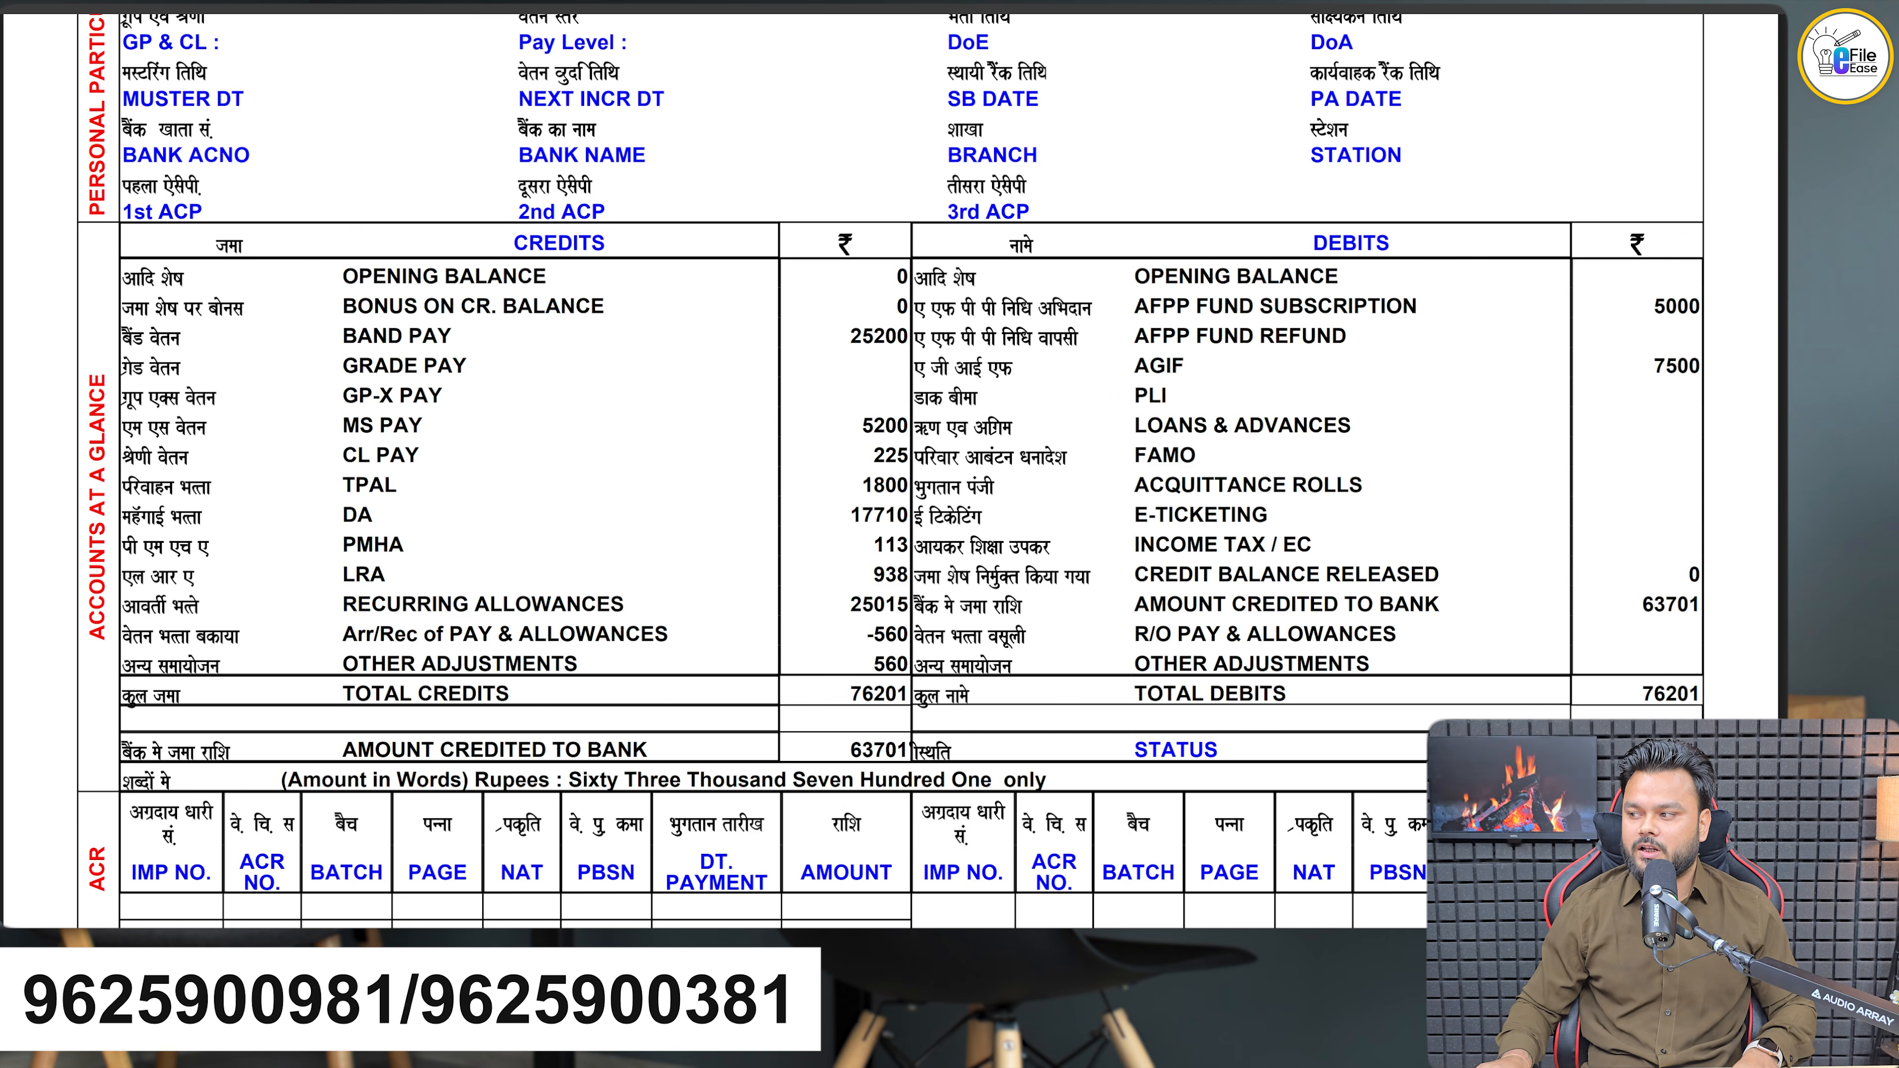
pyautogui.doubleClick(1161, 307)
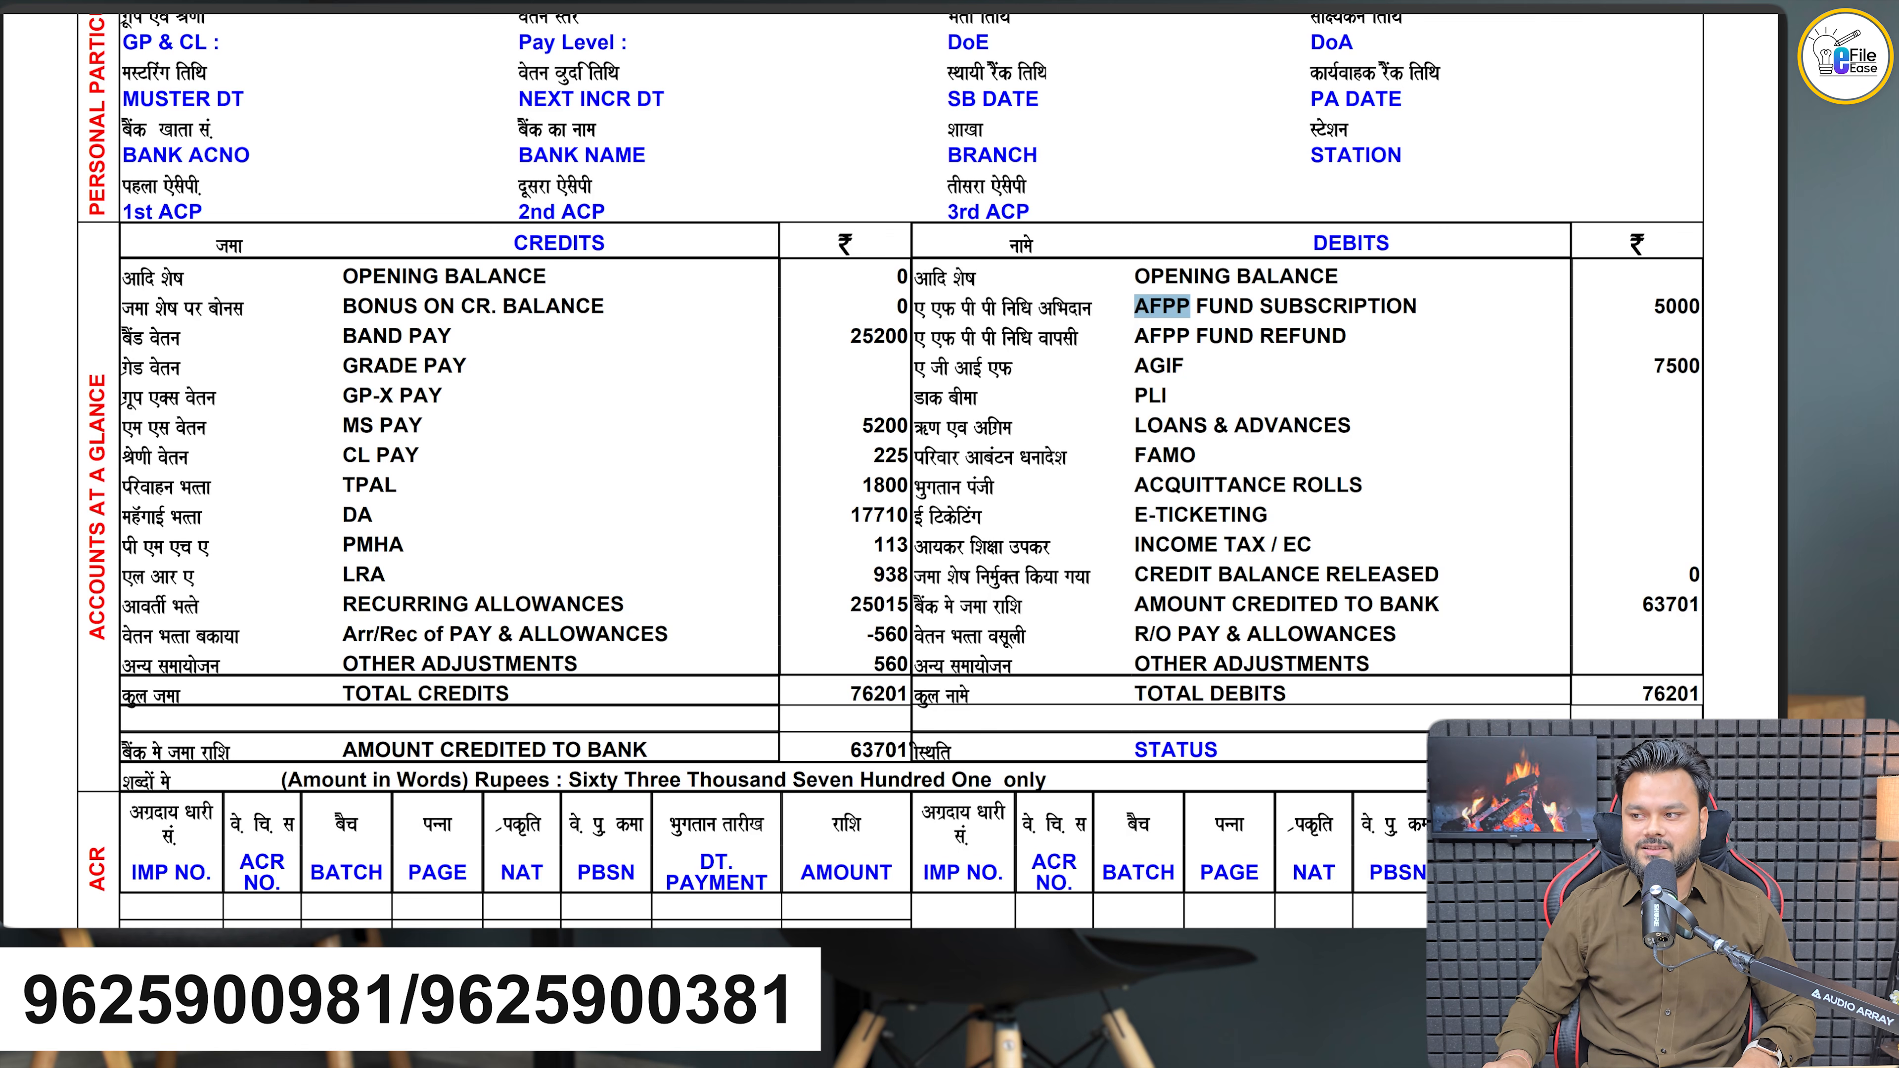
pyautogui.hotkey('alt', 'Tab')
pyautogui.moveTo(609, 165); pyautogui.dragTo(607, 184)
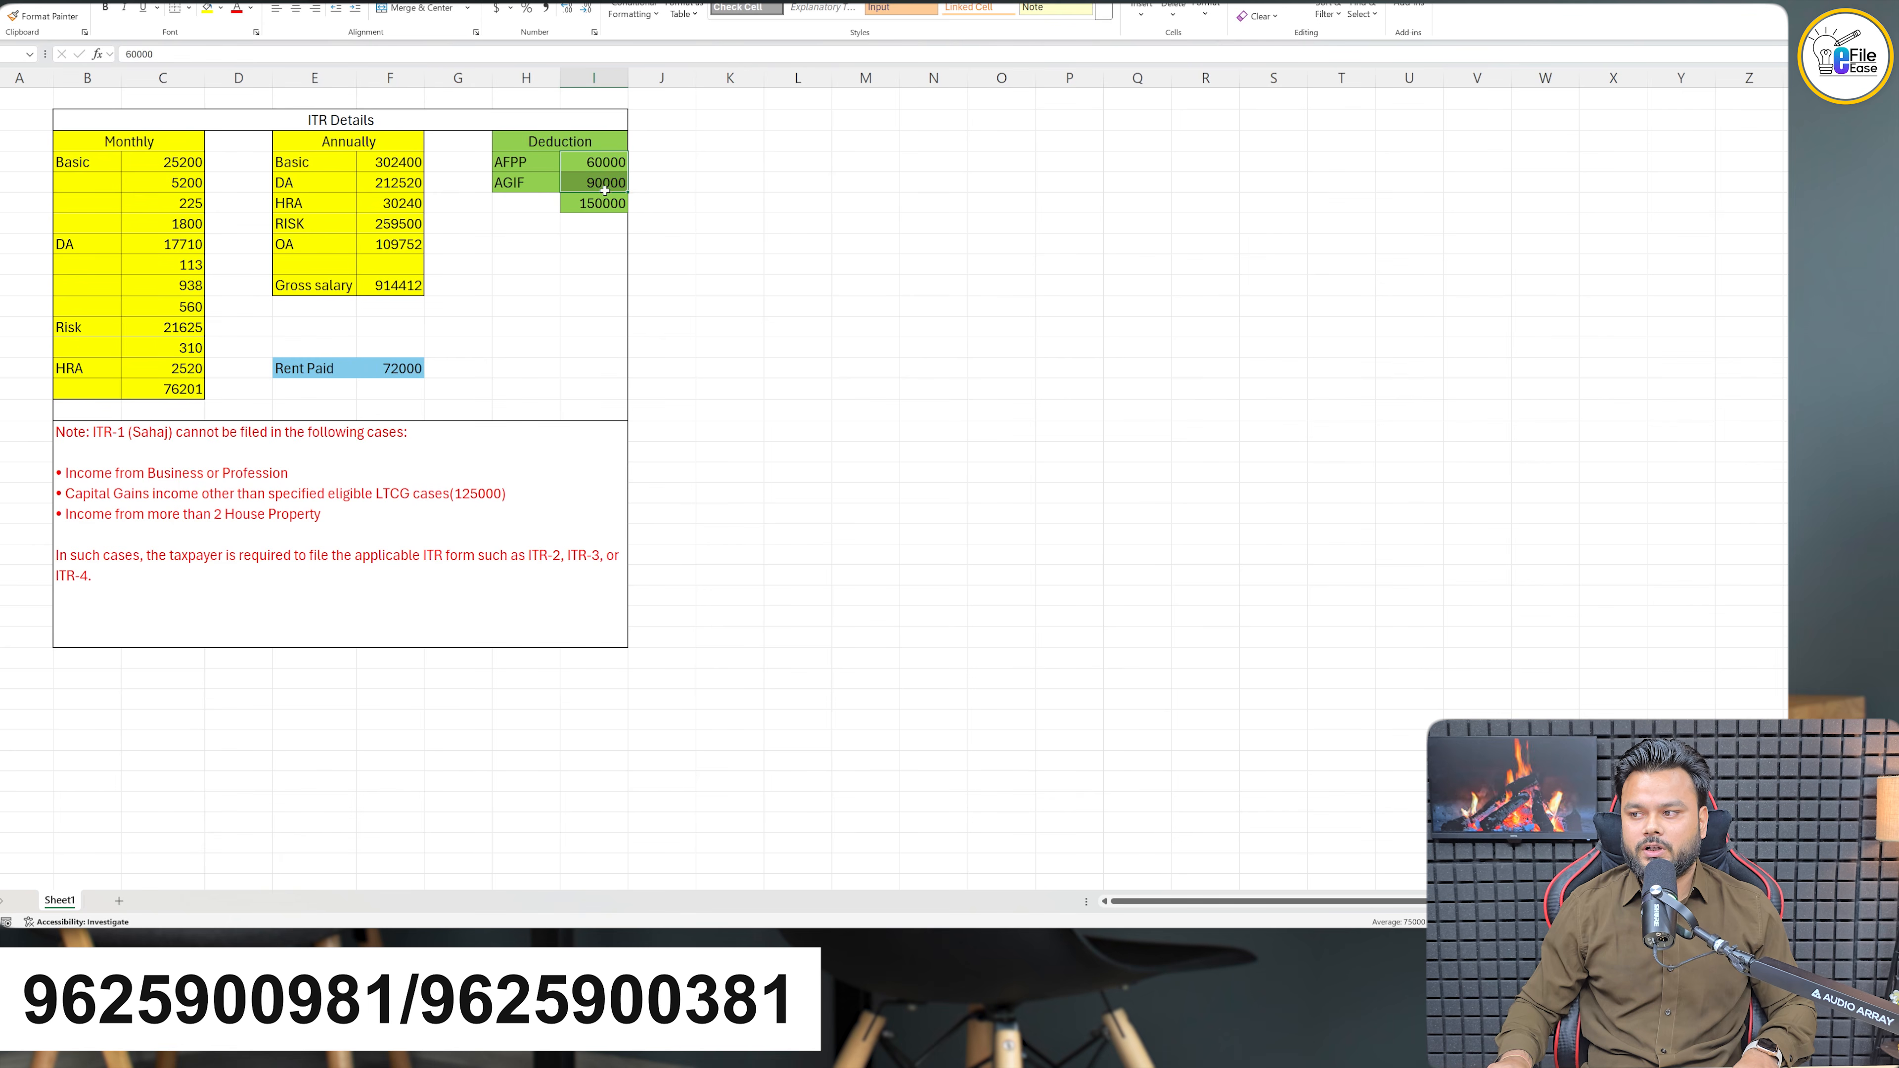
# Review the note on cases where ITR-1 (Sahaj) cannot be filed, together with the whole ITR Details table
pyautogui.click(579, 288)
pyautogui.click(237, 457)
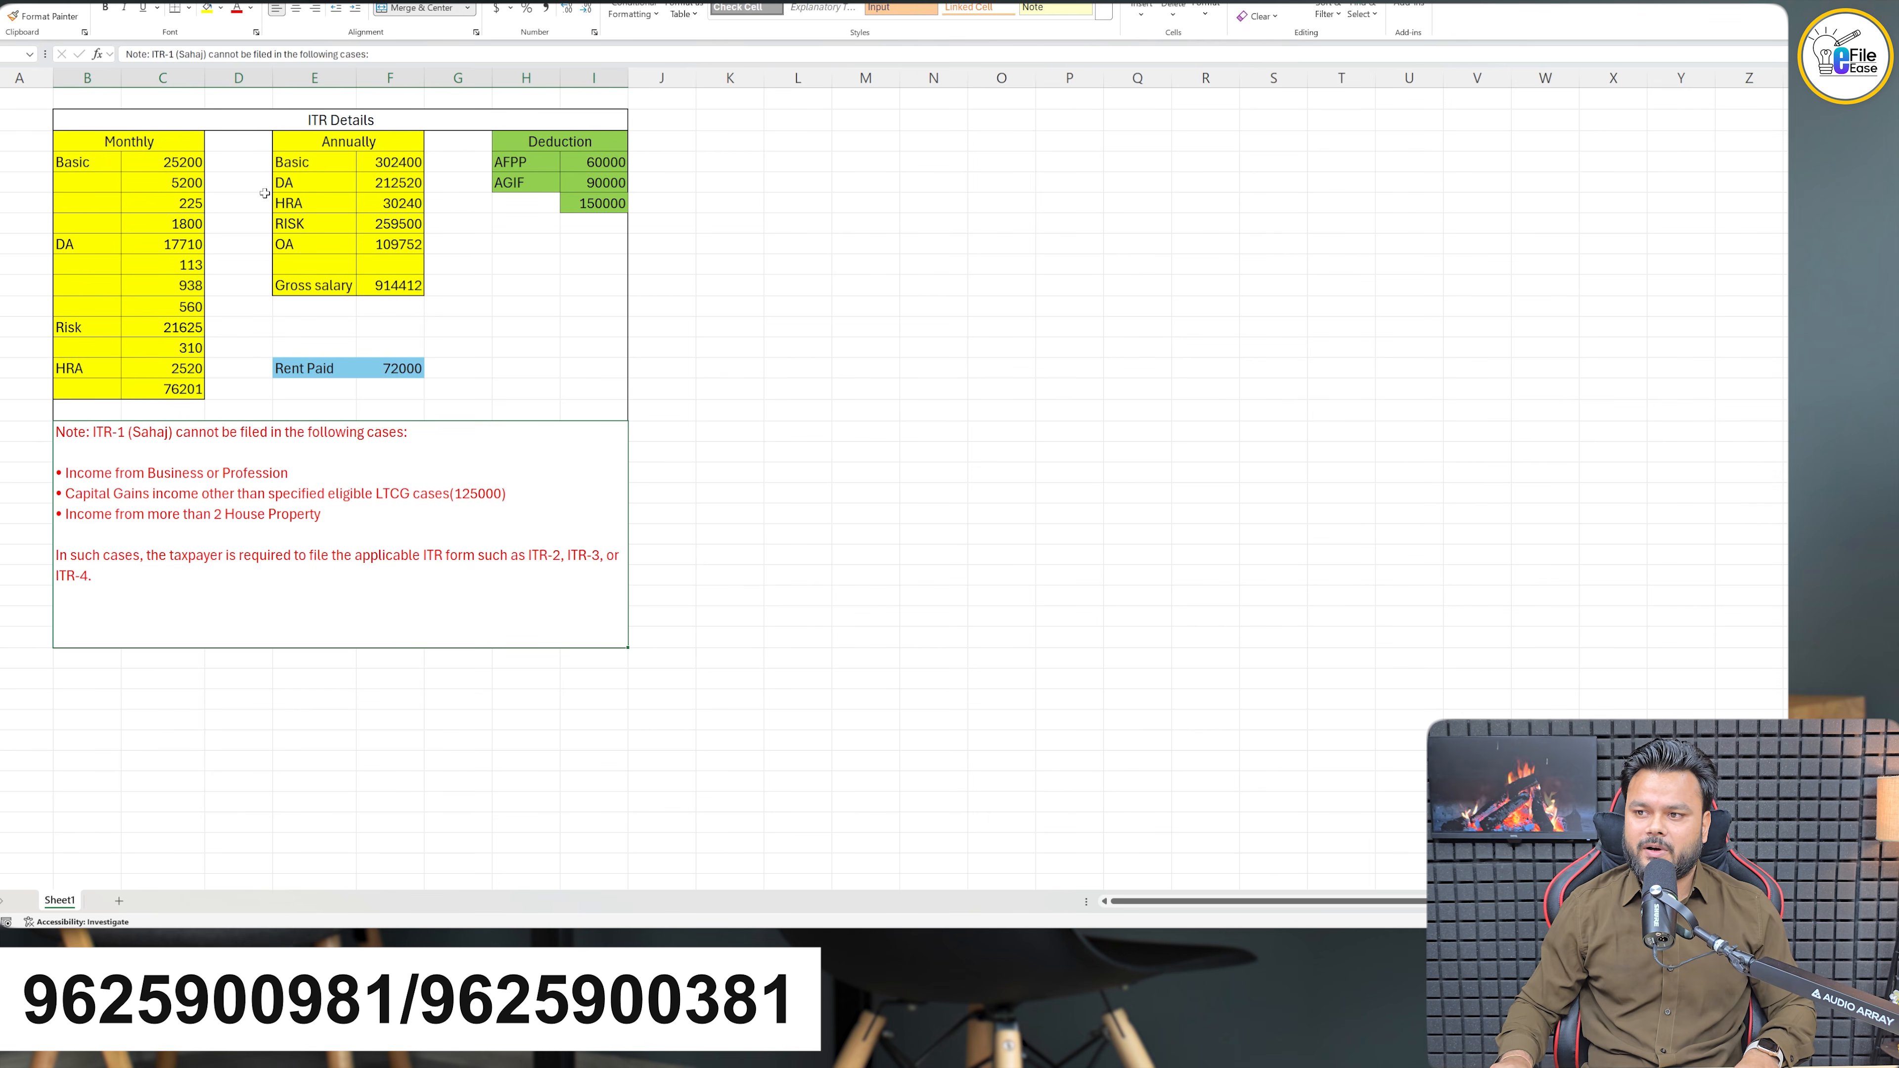
pyautogui.moveTo(193, 143)
pyautogui.mouseDown()
pyautogui.moveTo(466, 412)
pyautogui.moveTo(613, 636)
pyautogui.mouseUp()
pyautogui.click(715, 444)
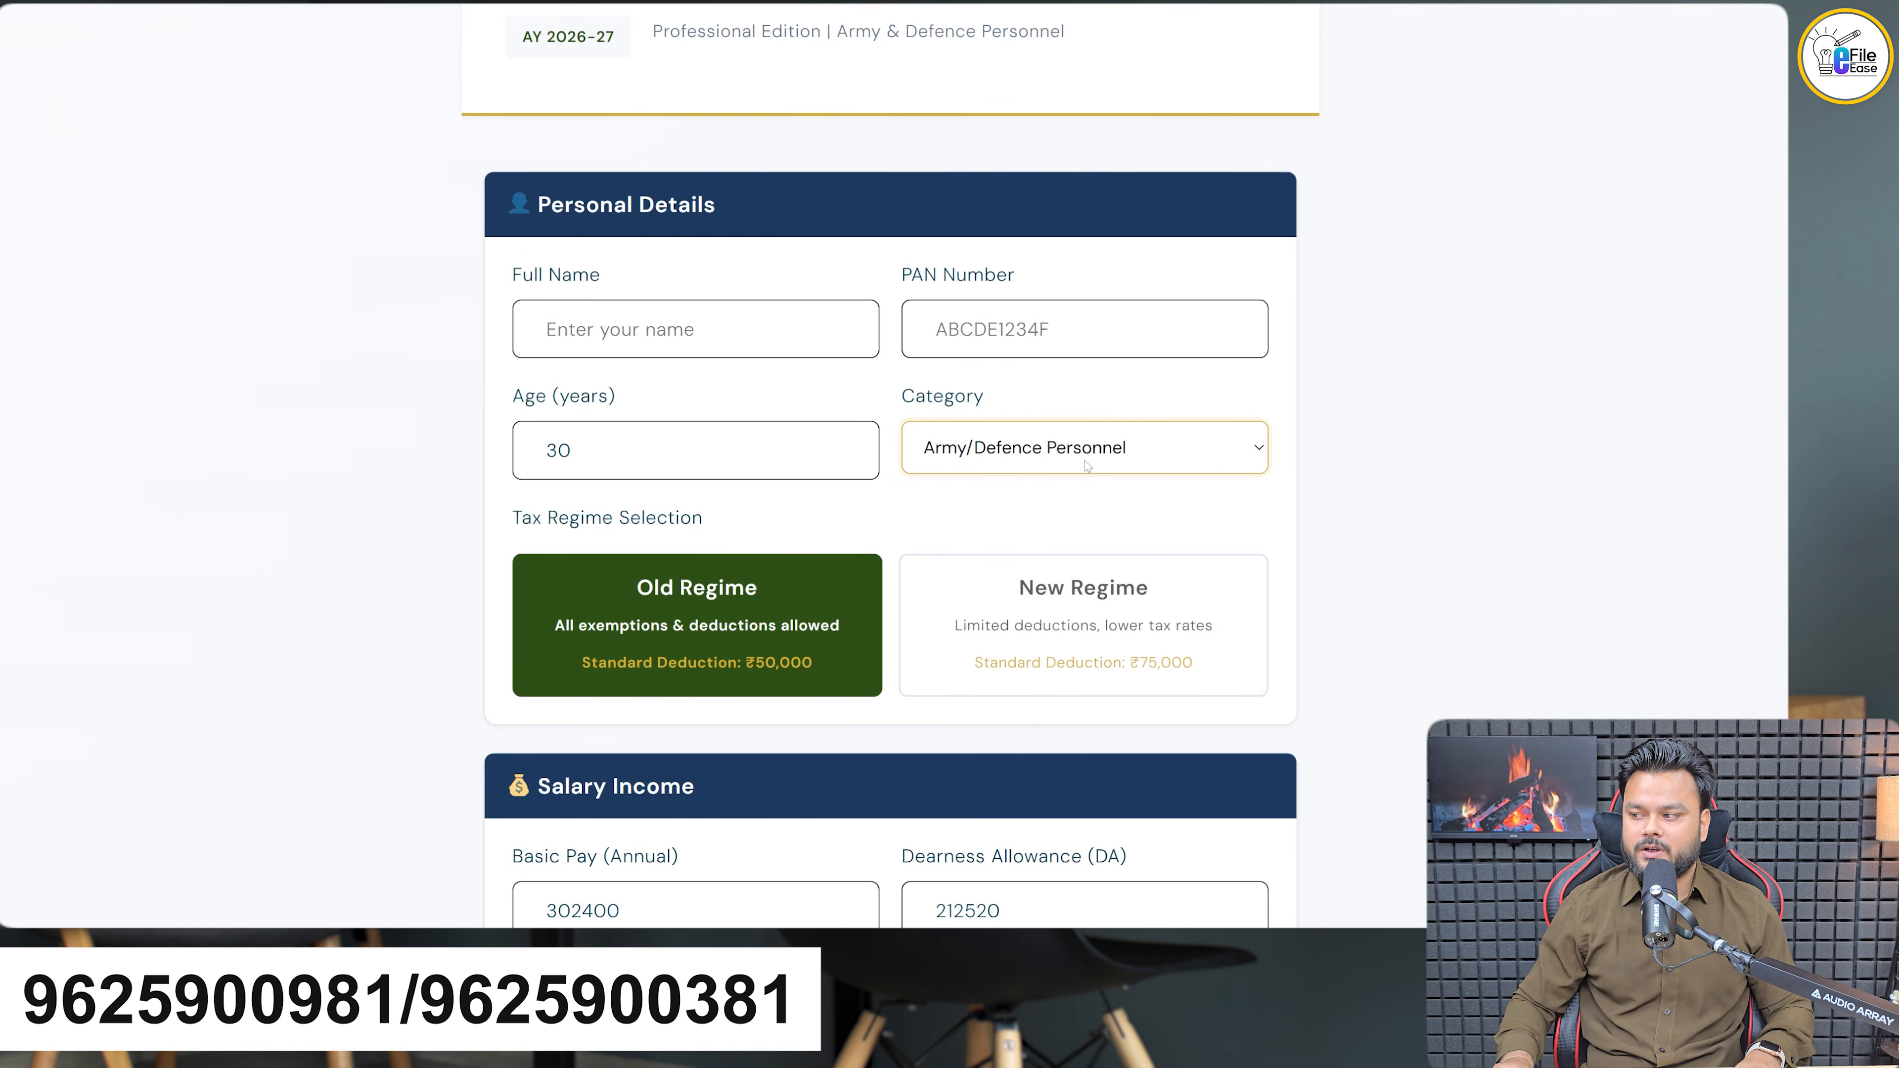
# Compare the standard deductions of both tax regimes in the web tax calculator and select the New Regime
pyautogui.scroll(-5, 800, 374)
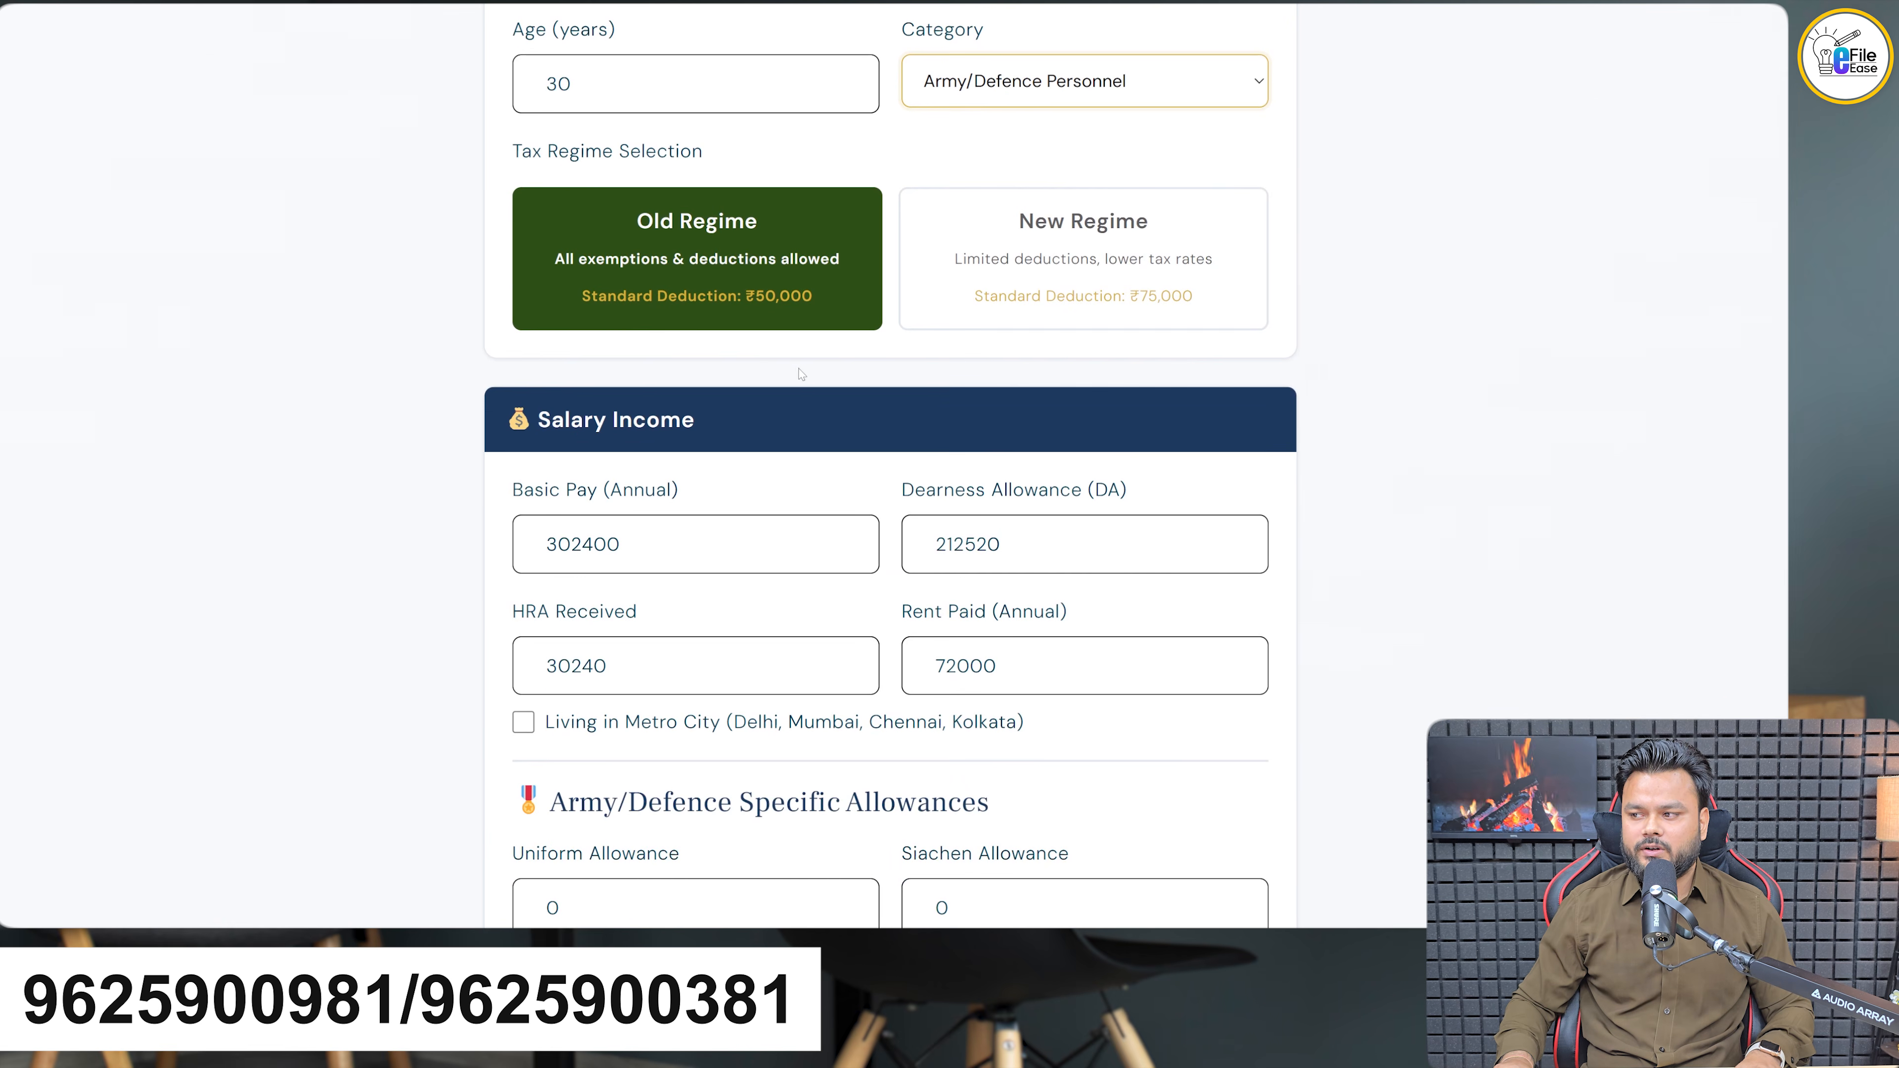
pyautogui.moveTo(746, 299); pyautogui.dragTo(829, 303)
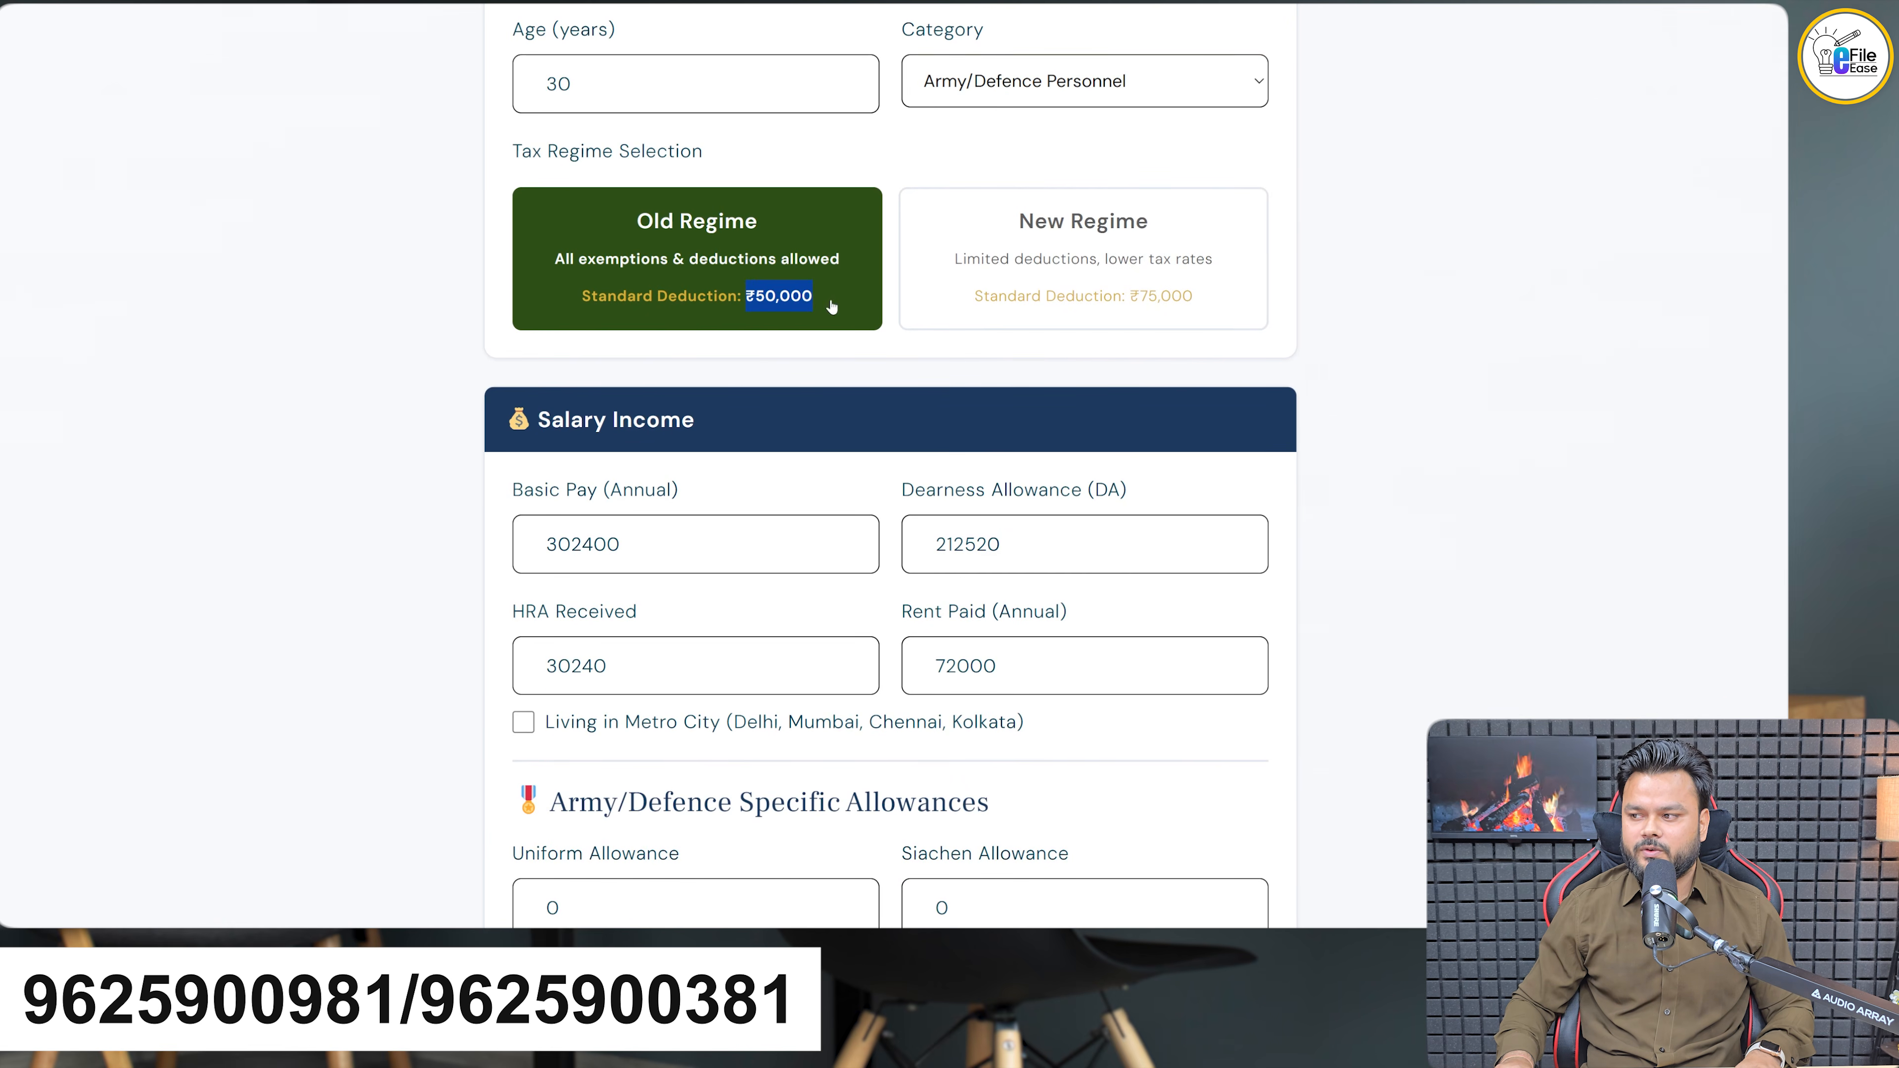
pyautogui.click(829, 305)
pyautogui.moveTo(1123, 297); pyautogui.dragTo(1196, 297)
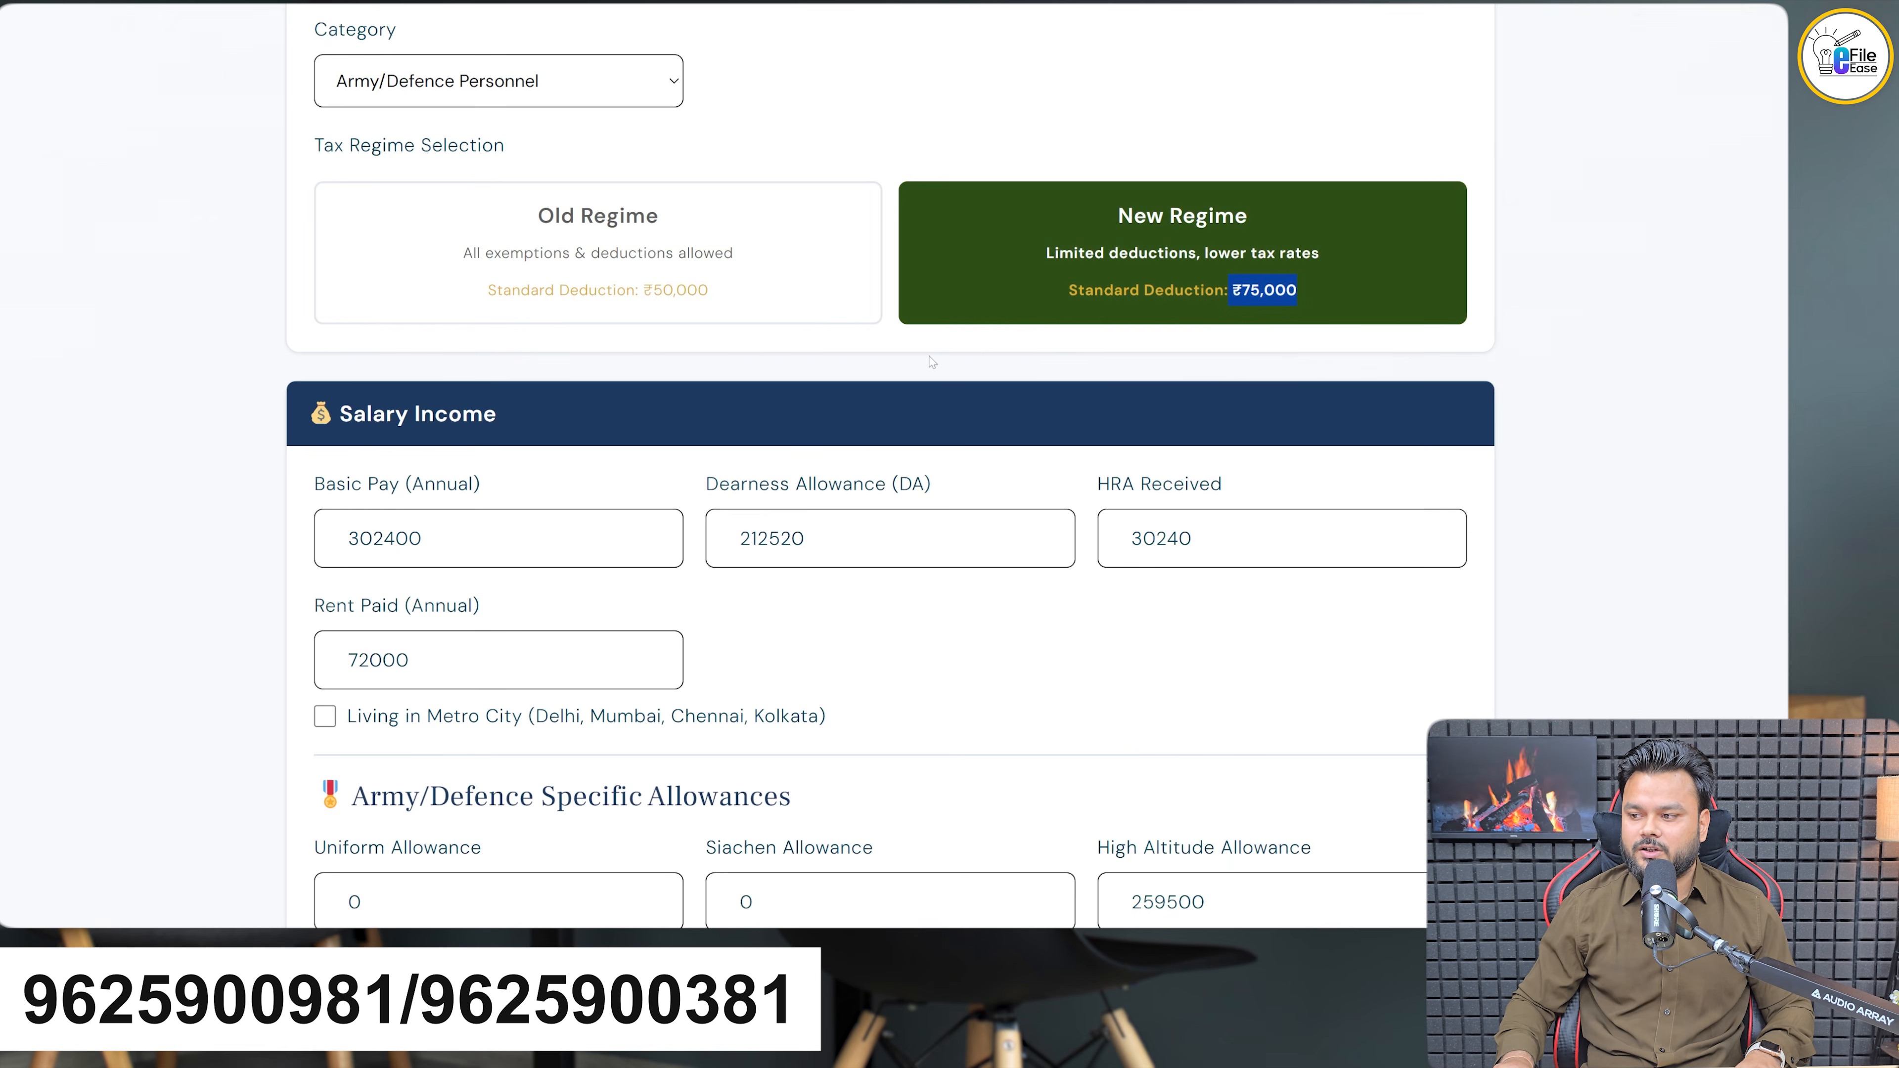
# Compare the calculator's salary income entries with the annual Basic and HRA figures in the Excel sheet
pyautogui.scroll(-4, 893, 376)
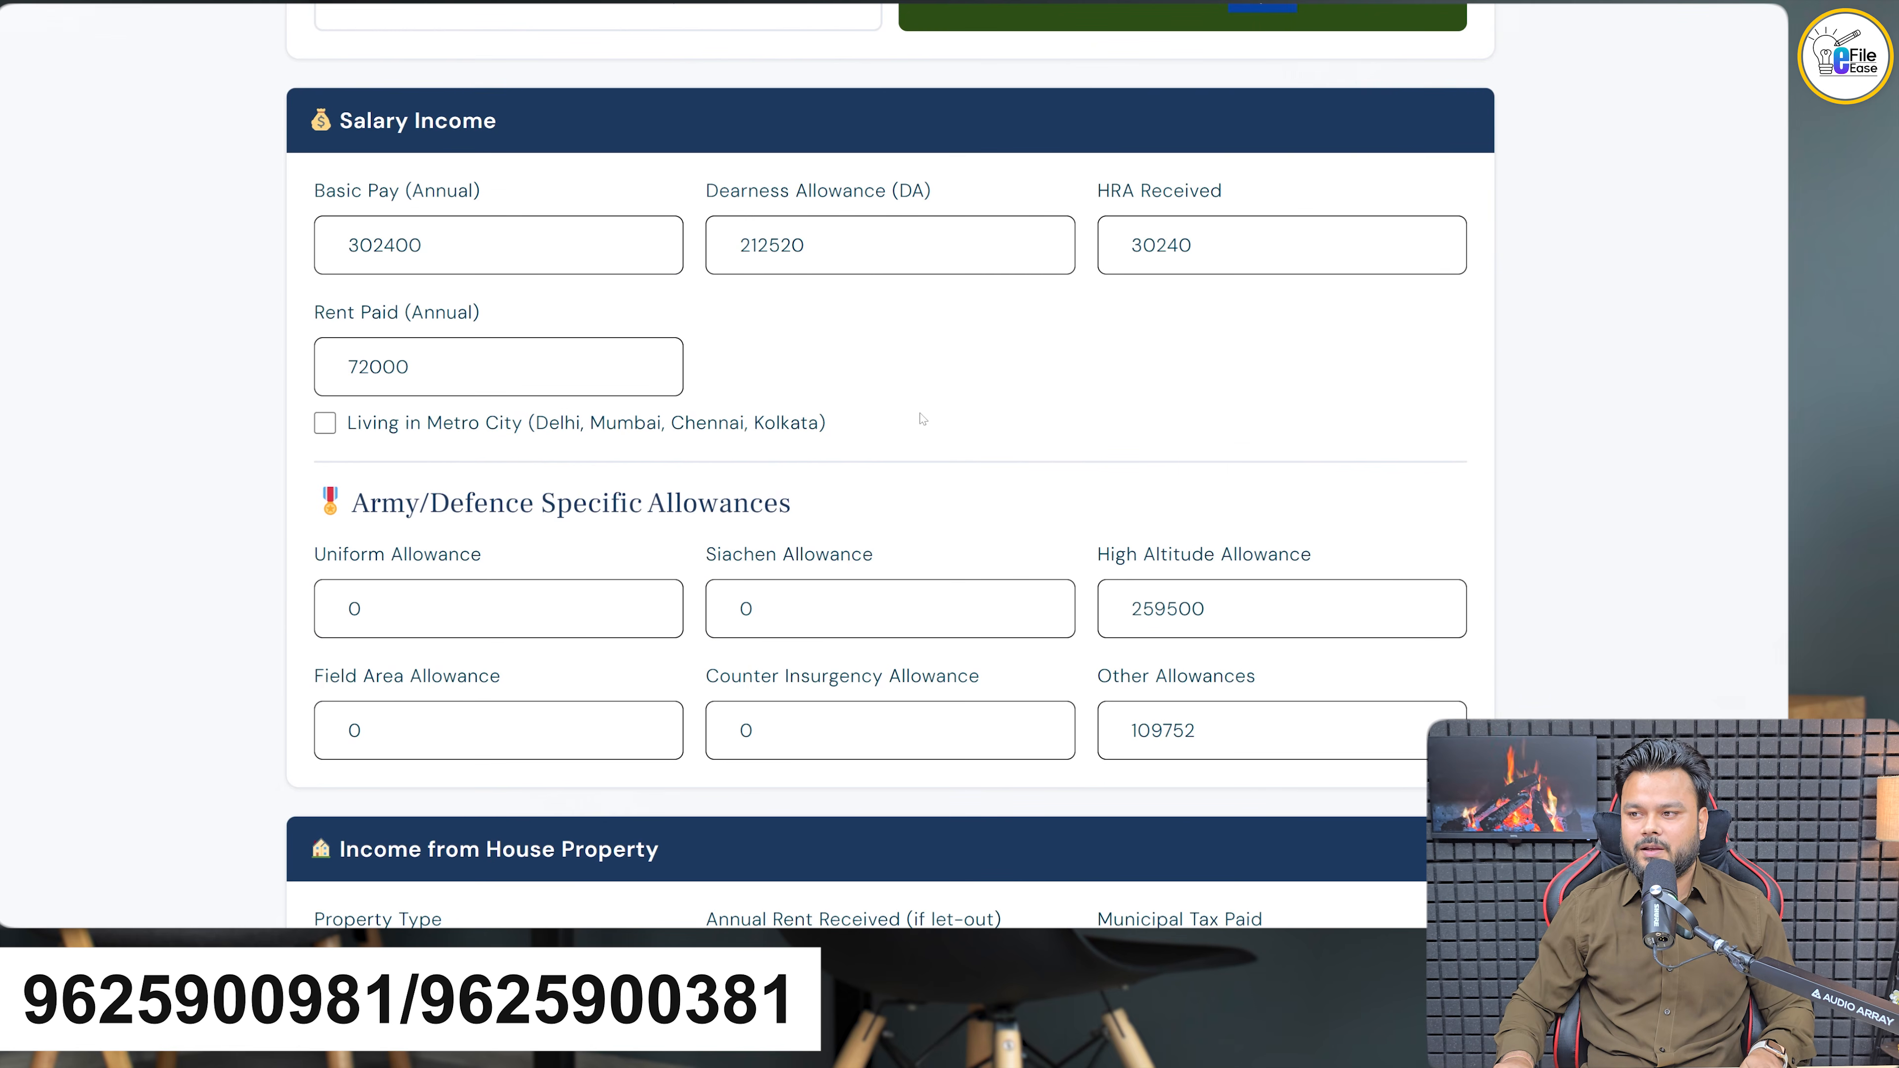
pyautogui.hotkey('alt', 'Tab')
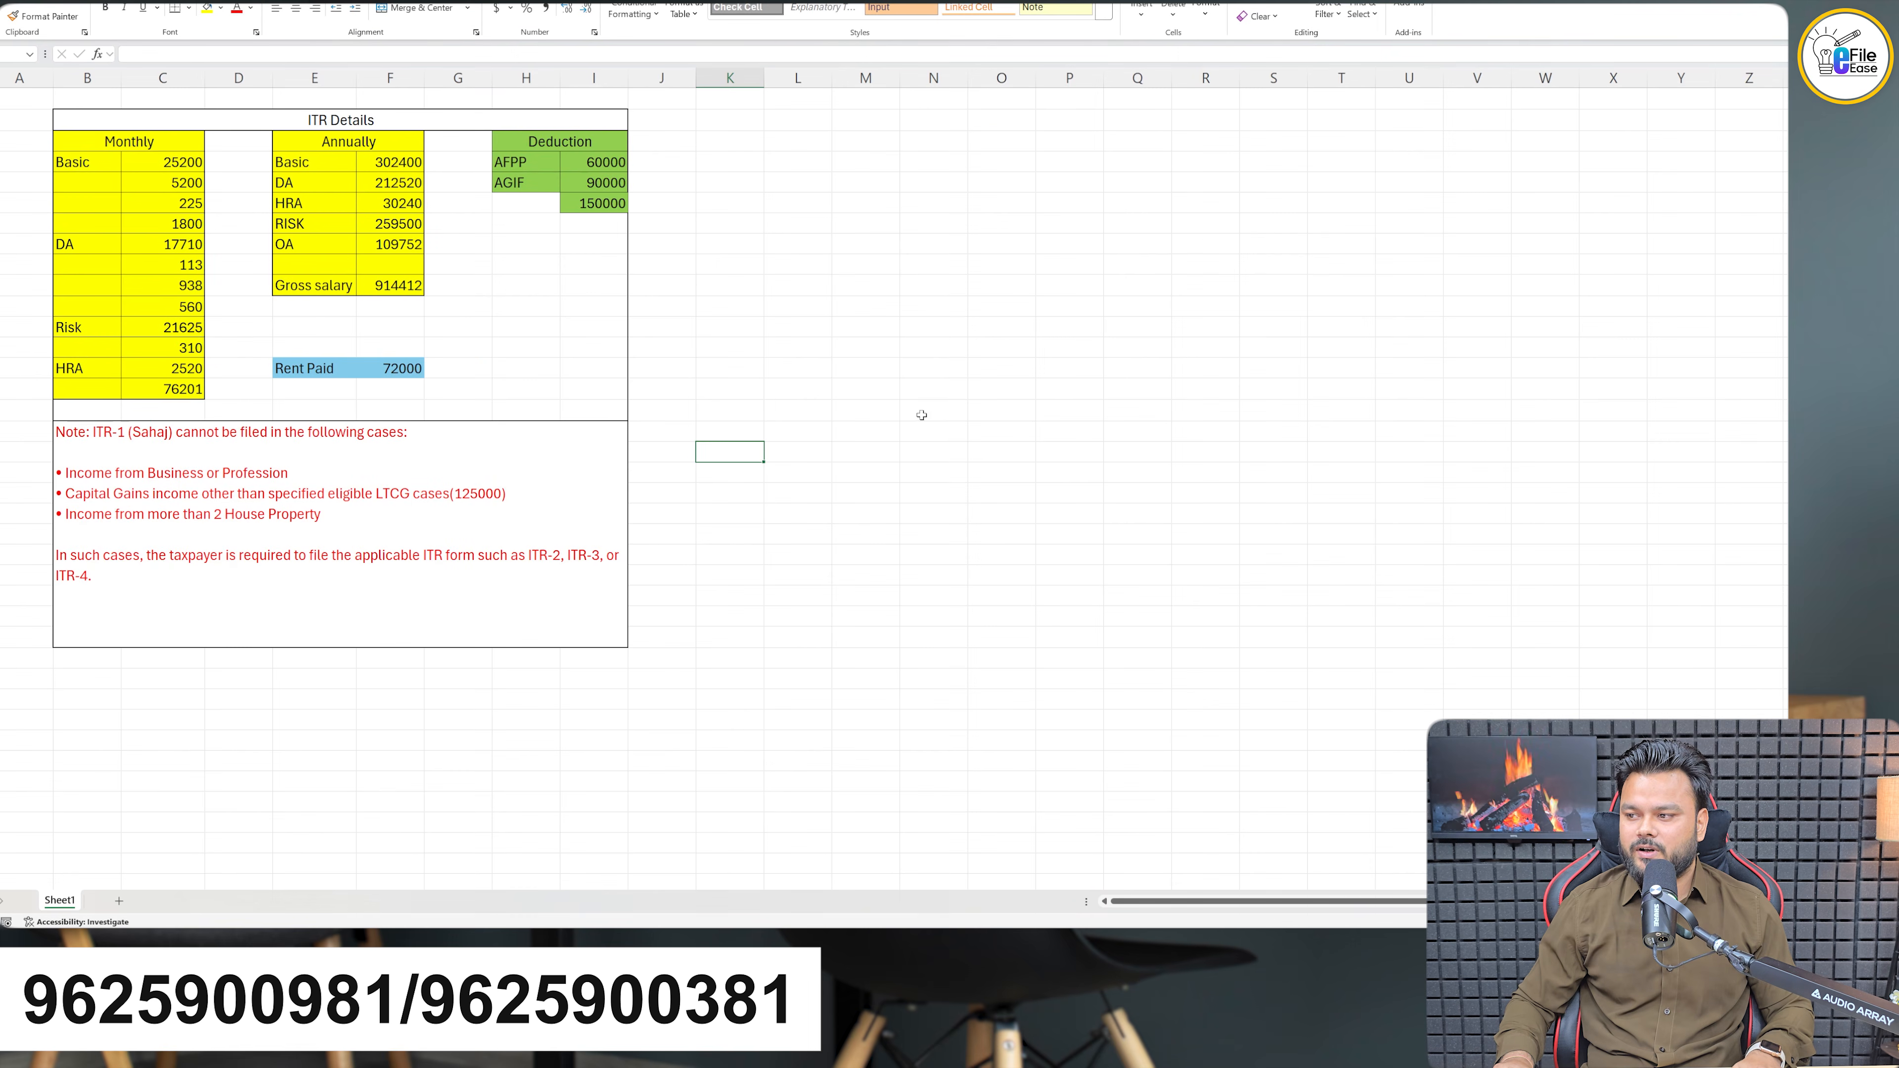
pyautogui.click(401, 163)
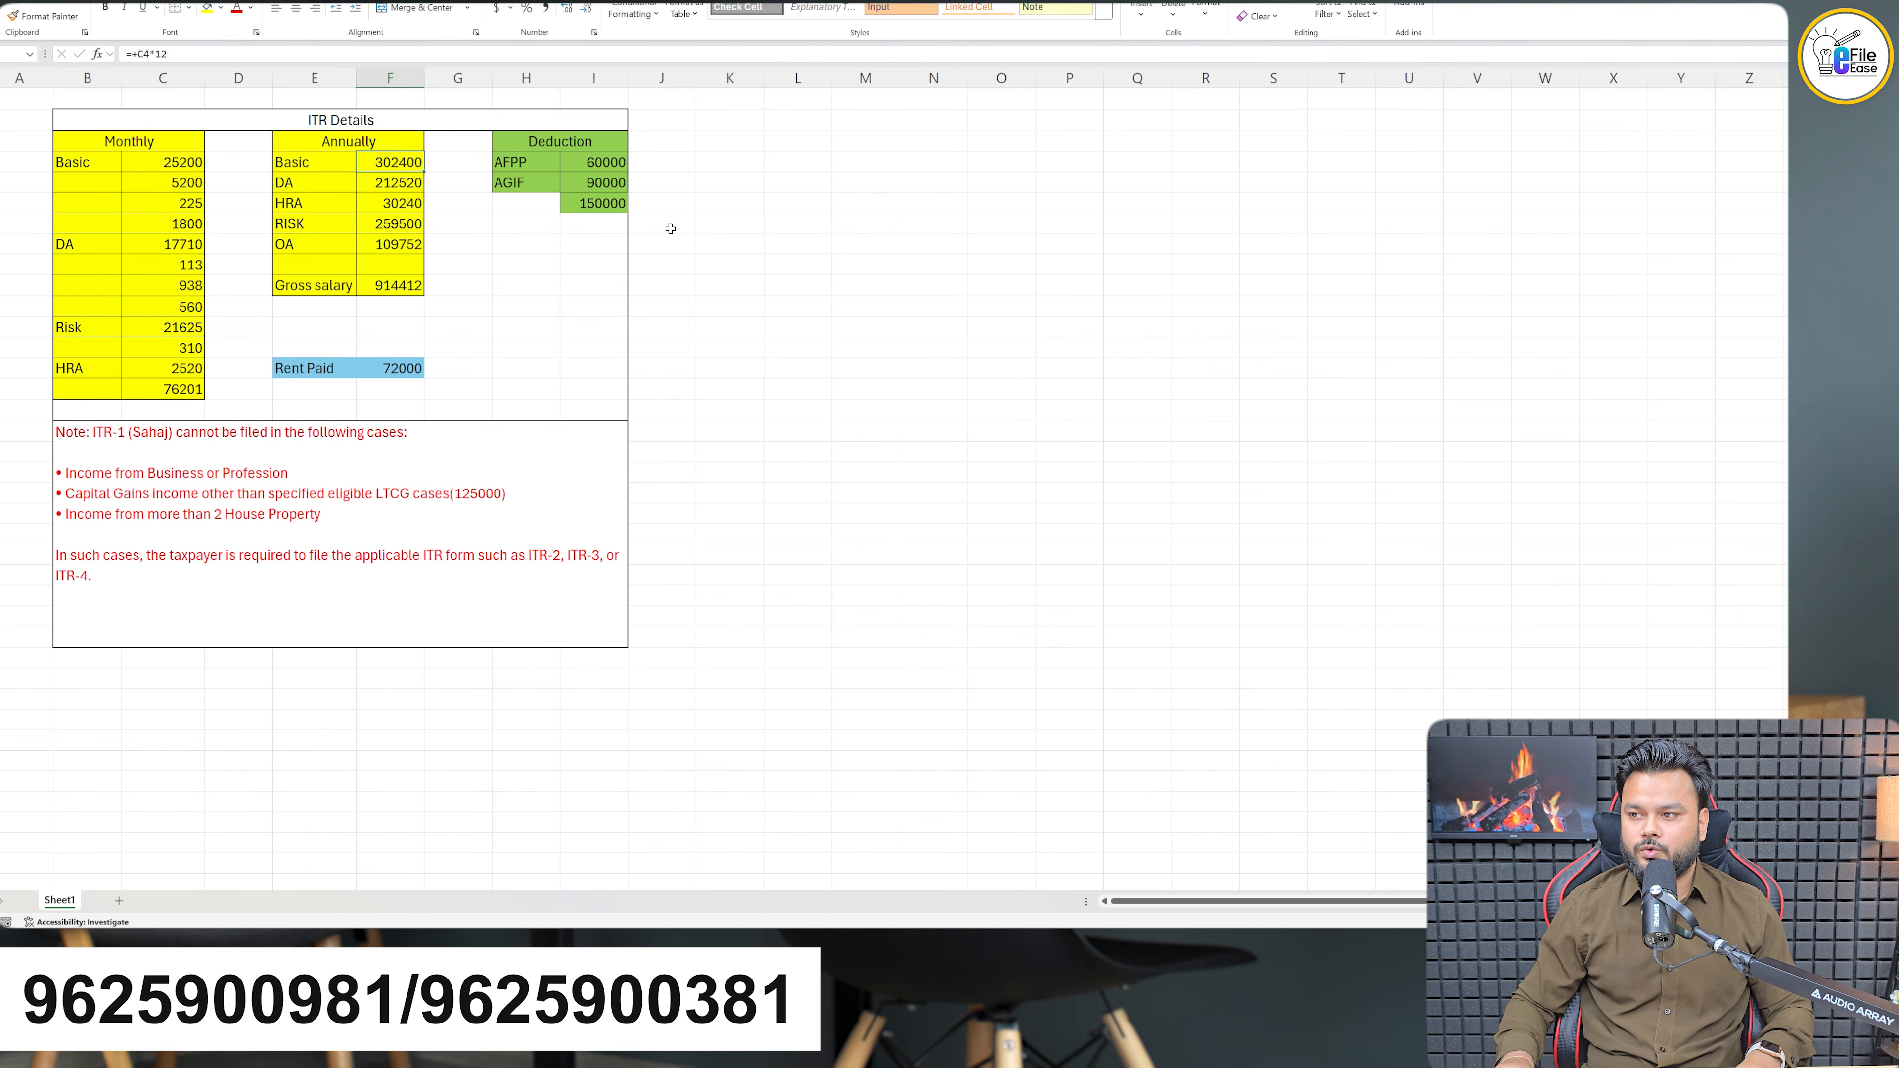
pyautogui.hotkey('alt', 'Tab')
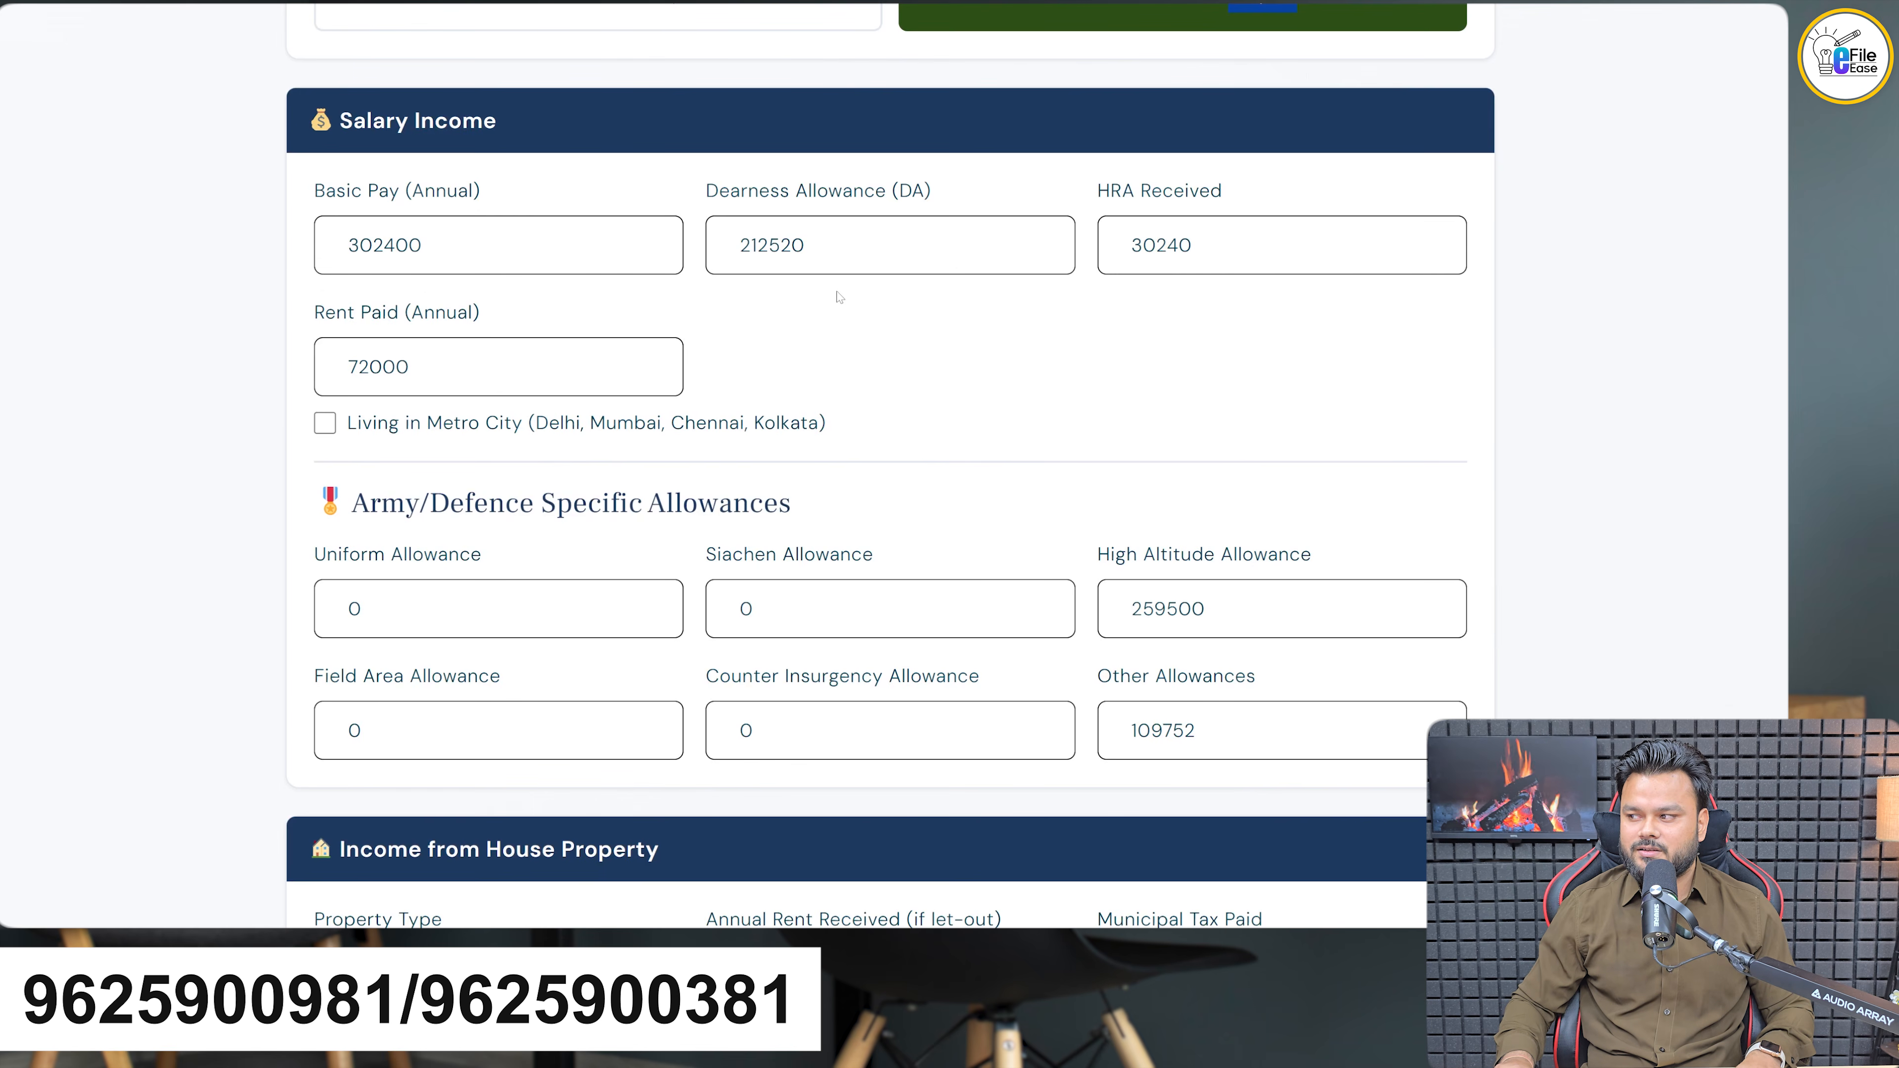
pyautogui.hotkey('alt', 'Tab')
pyautogui.click(407, 206)
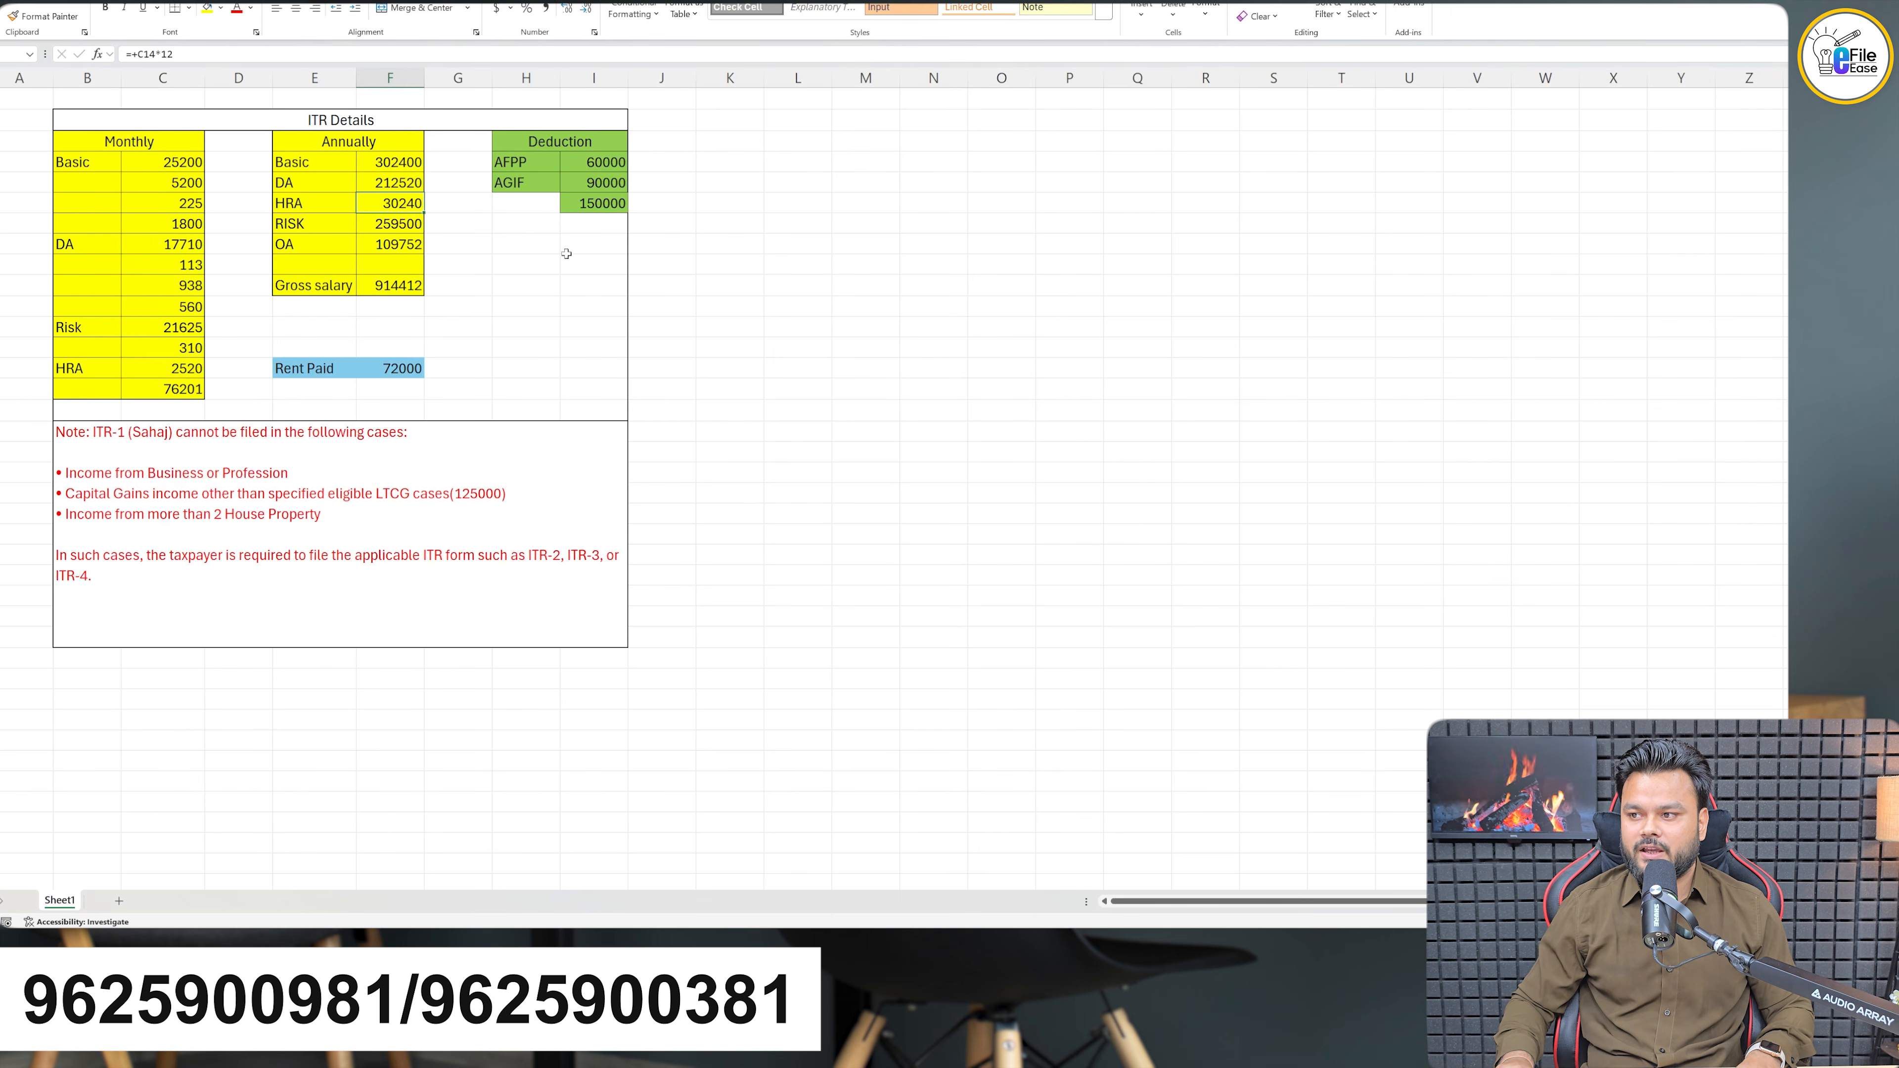
pyautogui.hotkey('alt', 'Tab')
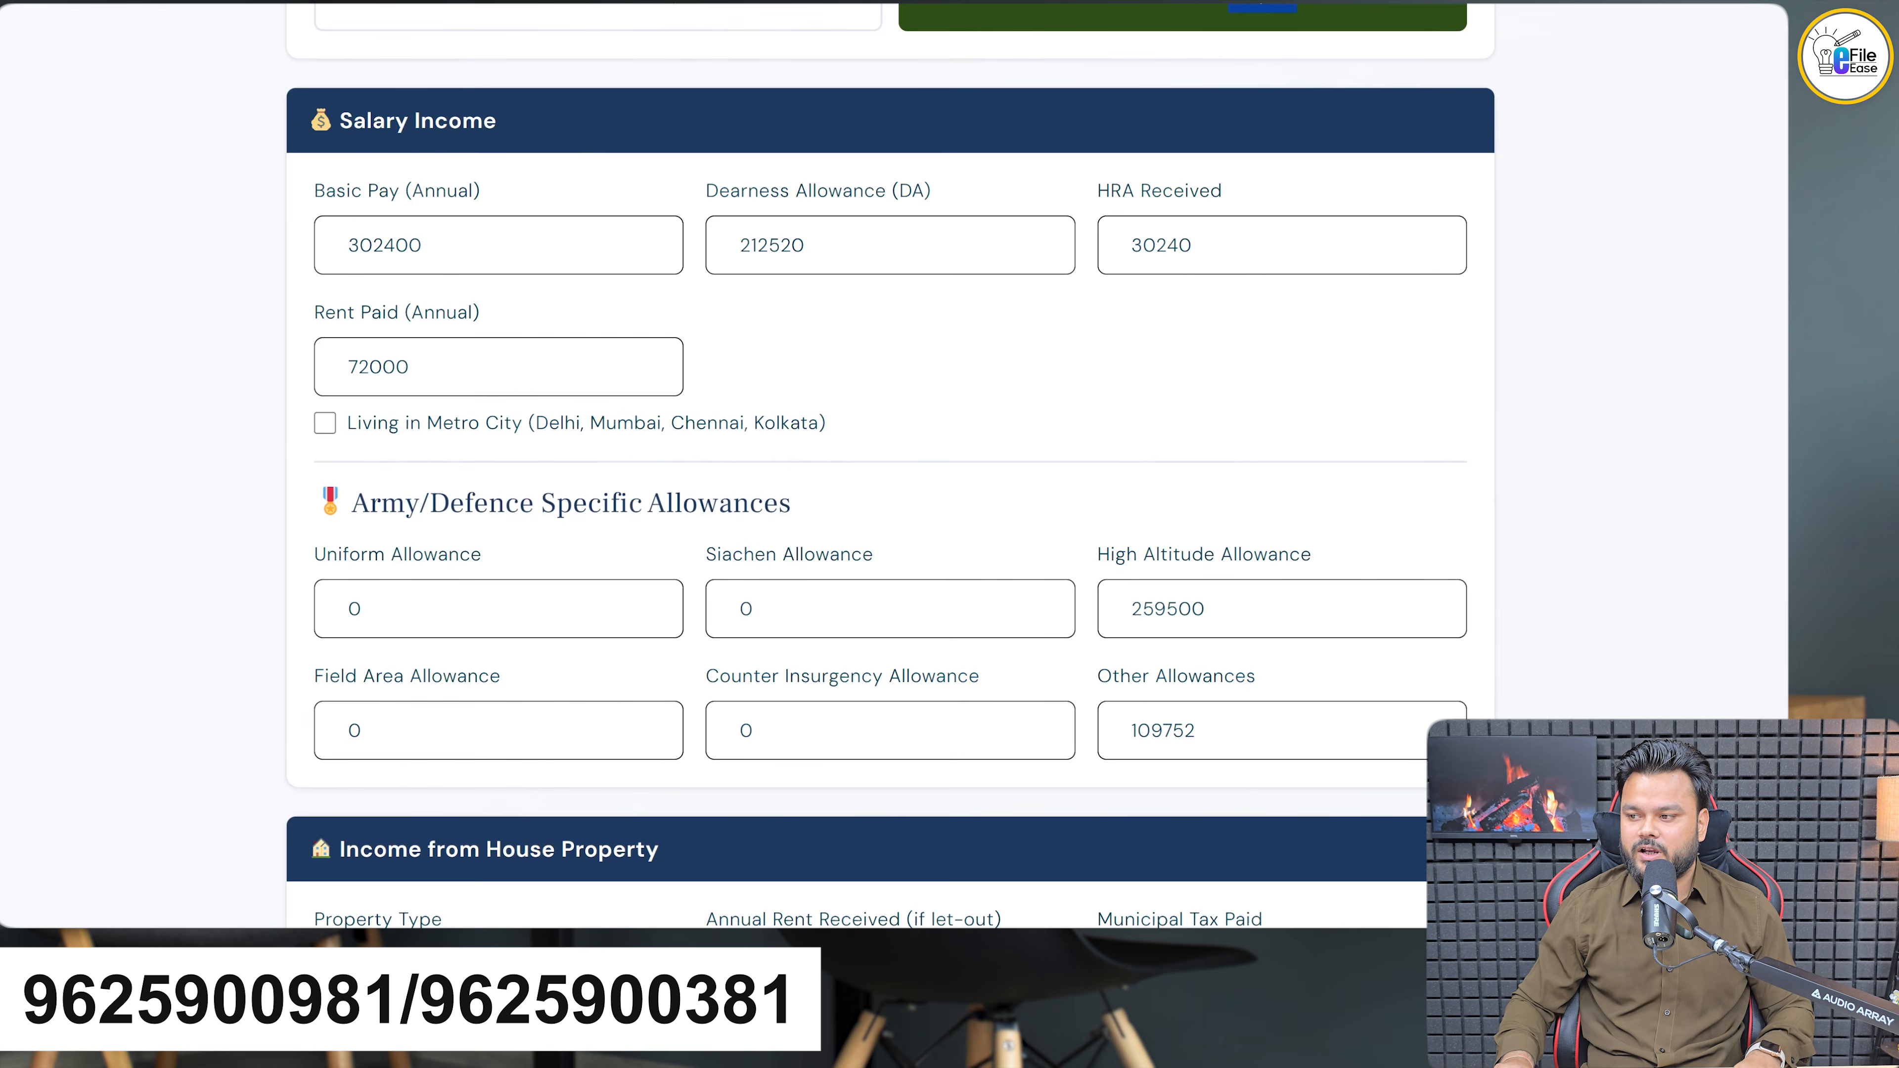
# Review the calculator's defence allowances, house property, capital gains, other income and Chapter VI-A deduction entries
pyautogui.scroll(-2, 698, 494)
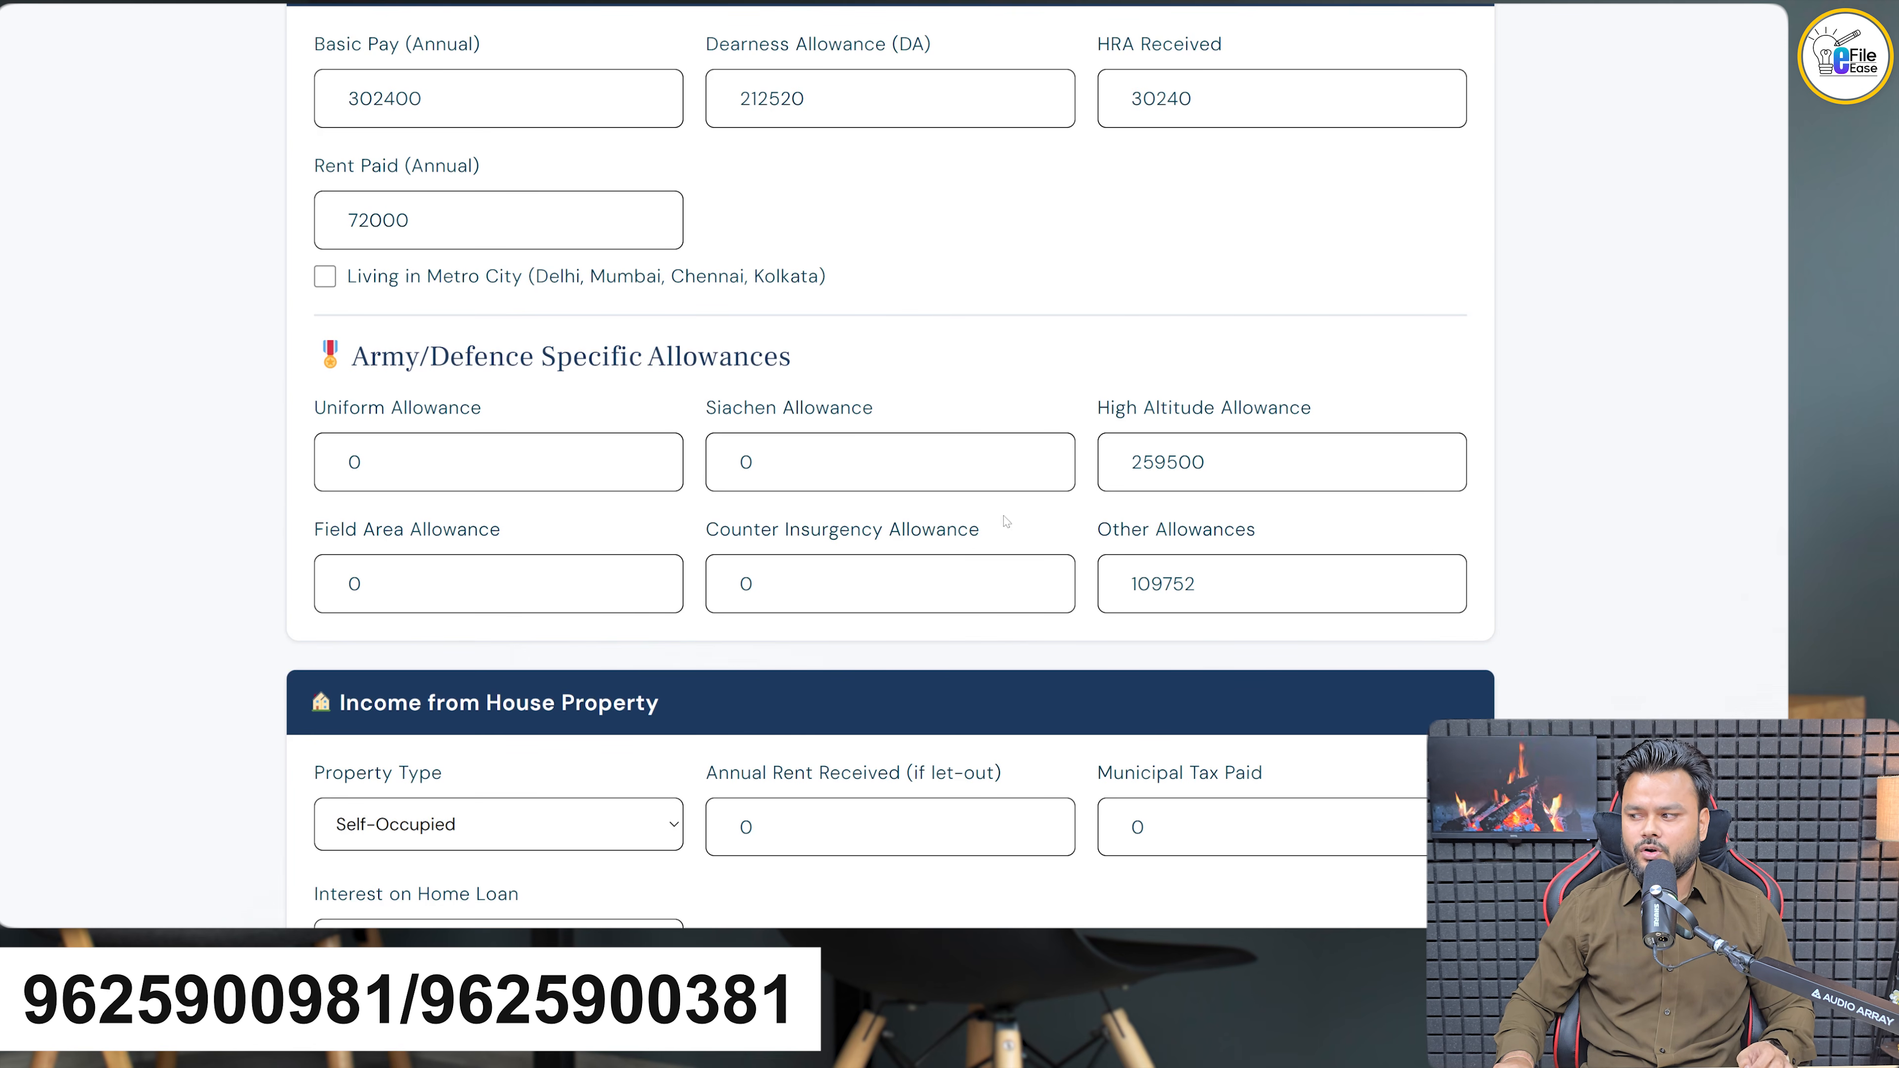
pyautogui.scroll(-2, 1071, 487)
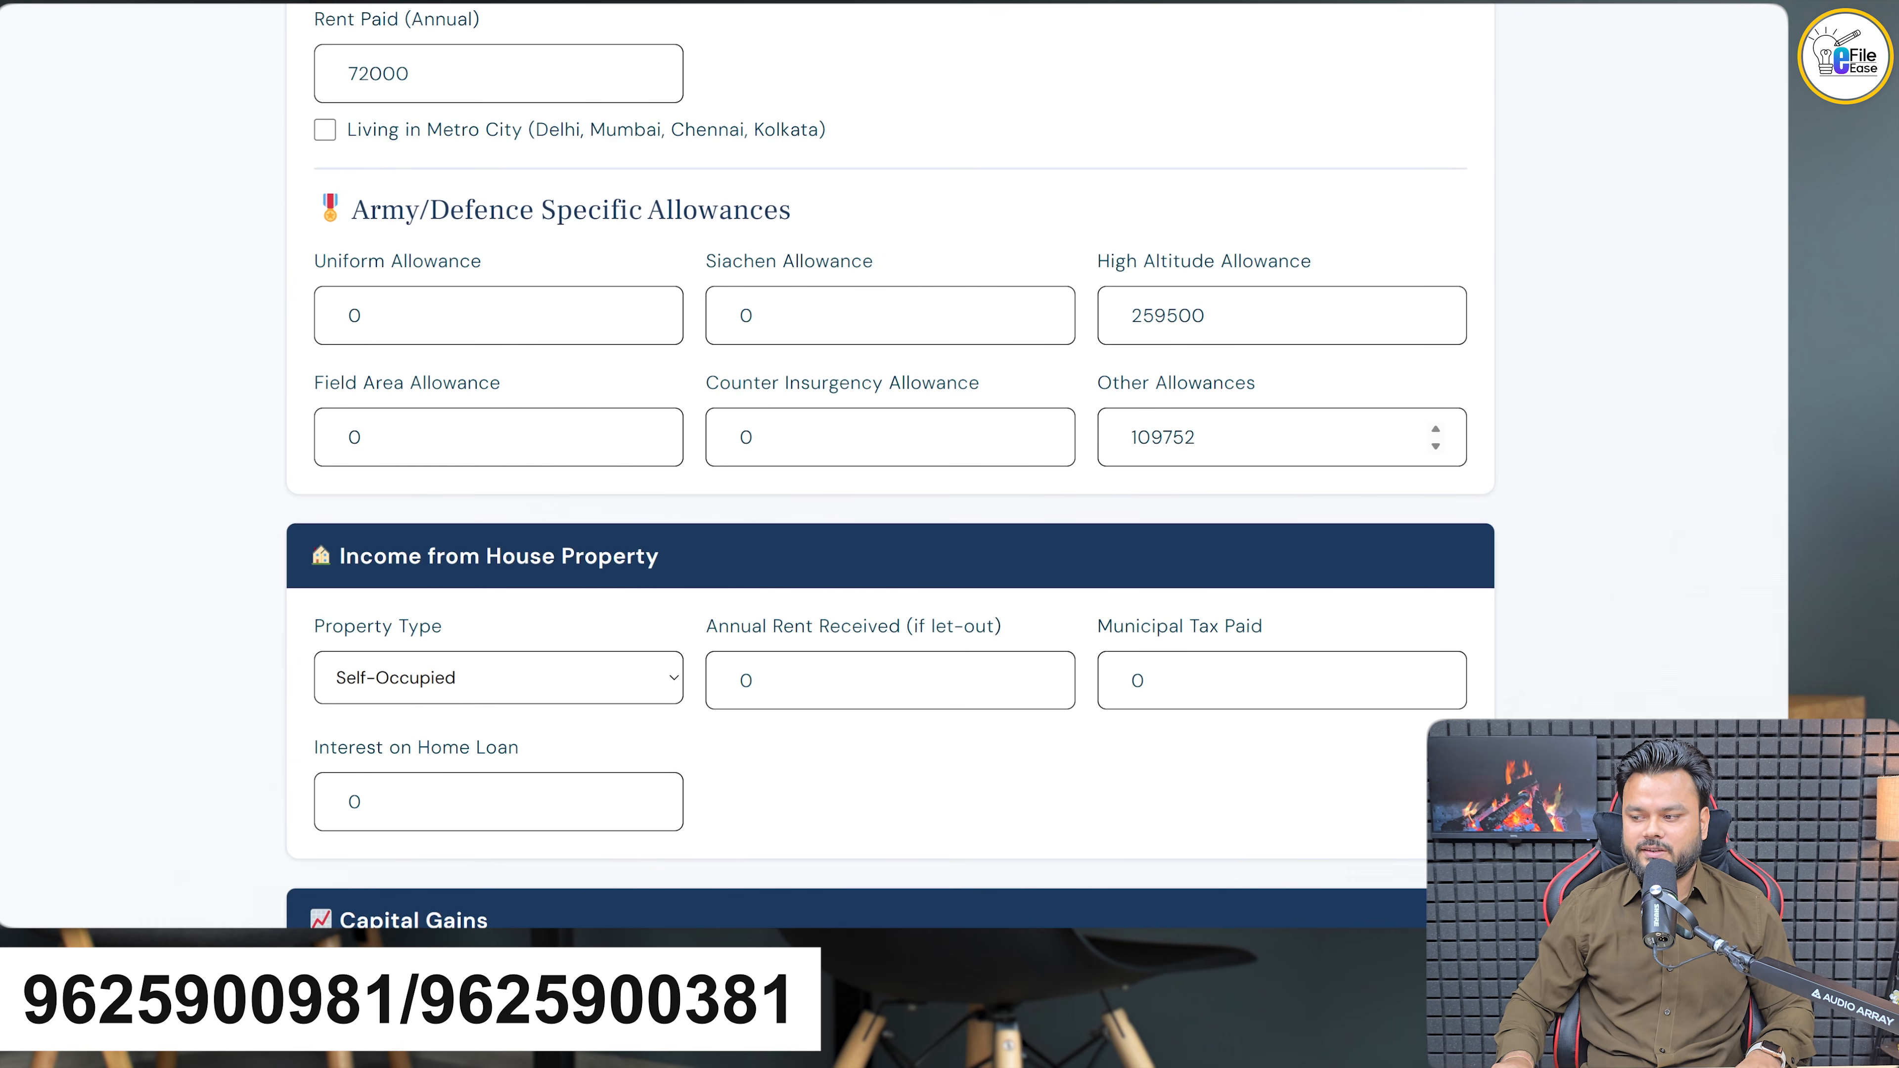
pyautogui.scroll(-3, 862, 509)
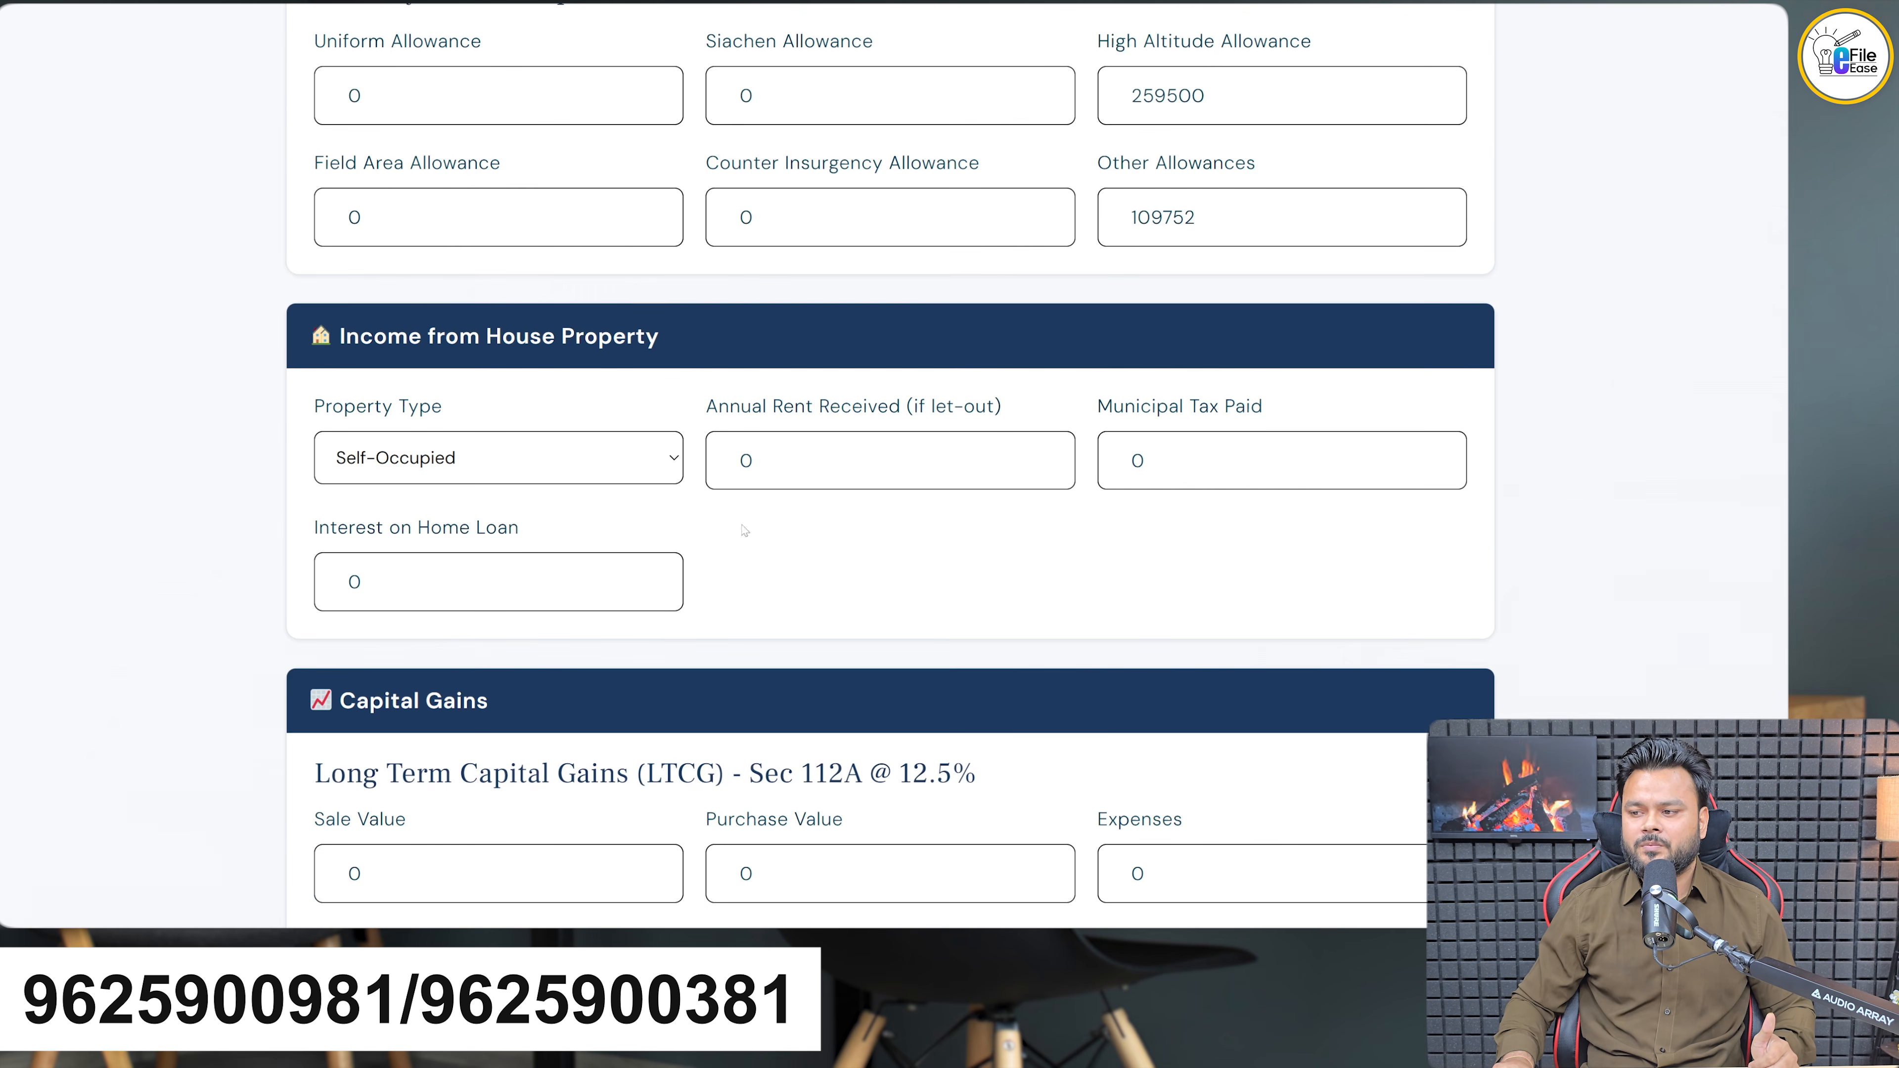
pyautogui.scroll(-6, 894, 580)
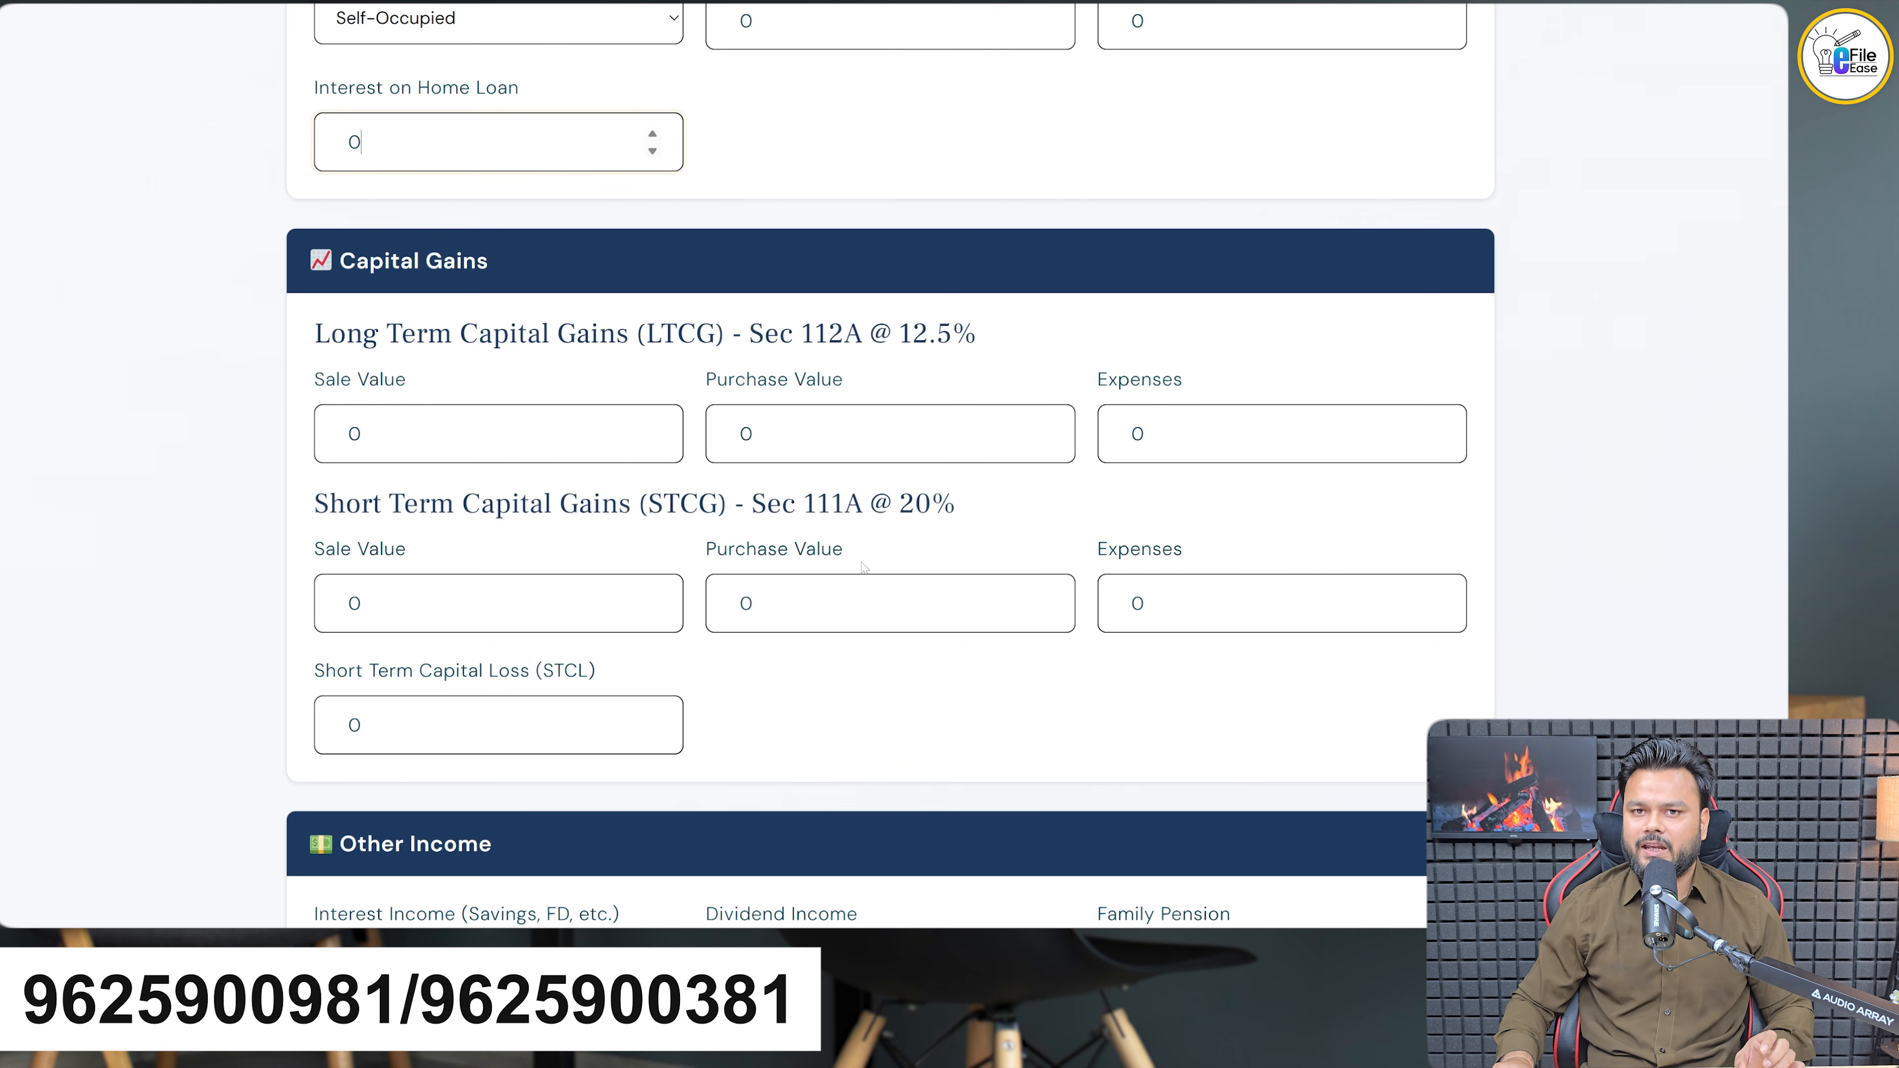
pyautogui.scroll(-9, 859, 563)
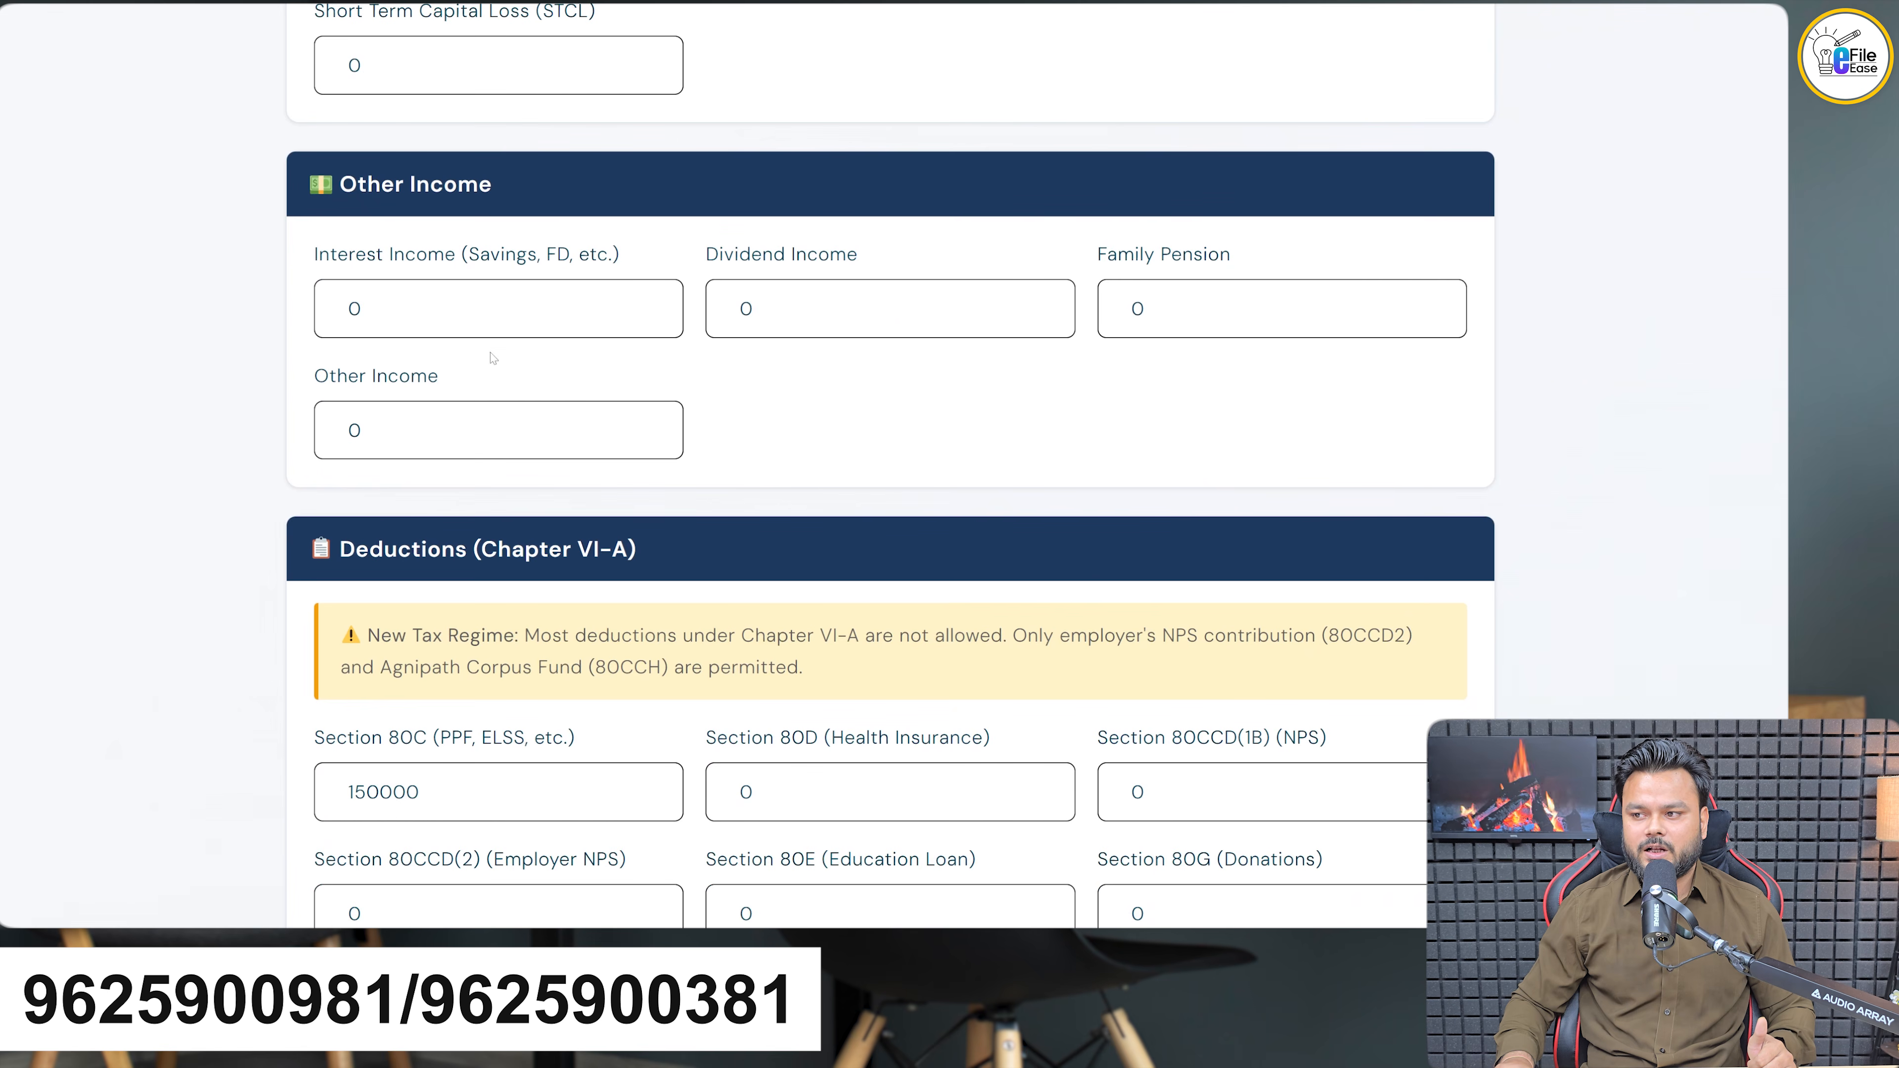
pyautogui.scroll(-5, 865, 432)
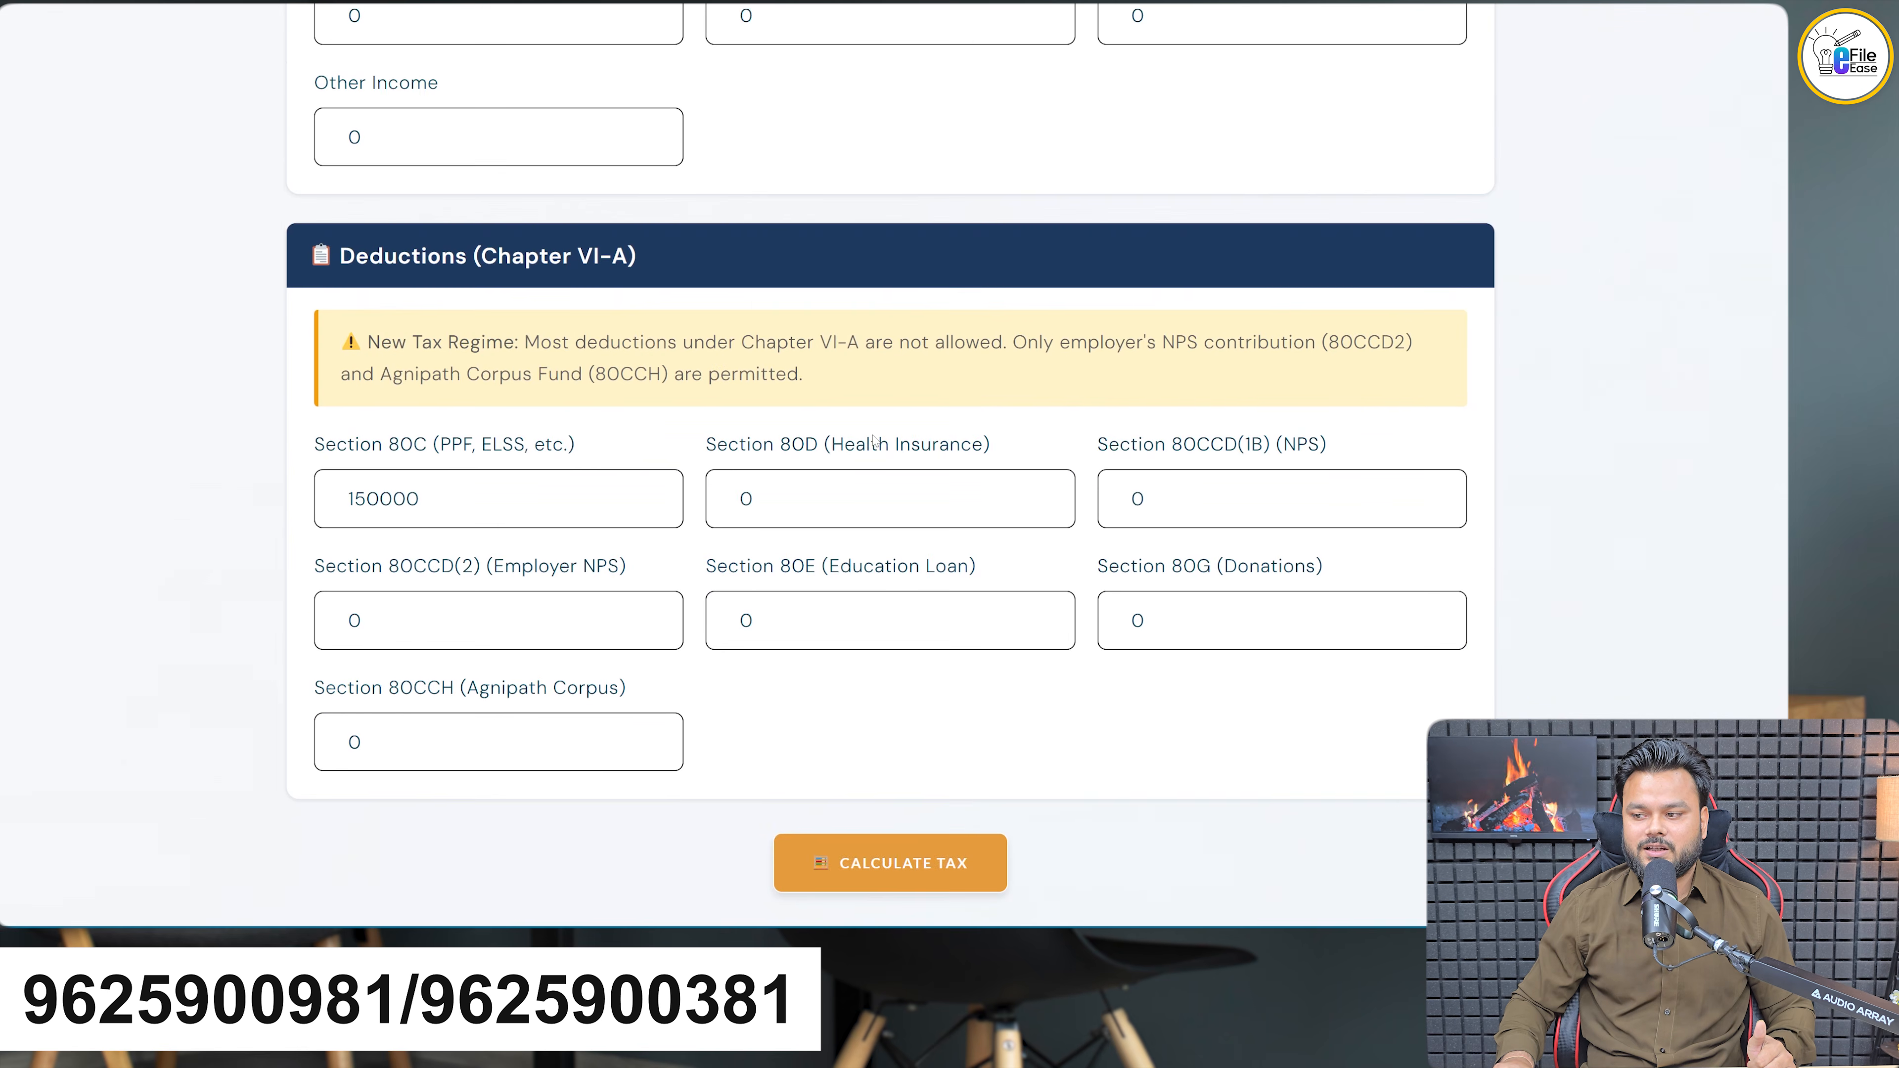
# Check the Section 80C entry against the deductions in the Excel sheet and calculate the tax
pyautogui.hotkey('alt', 'Tab')
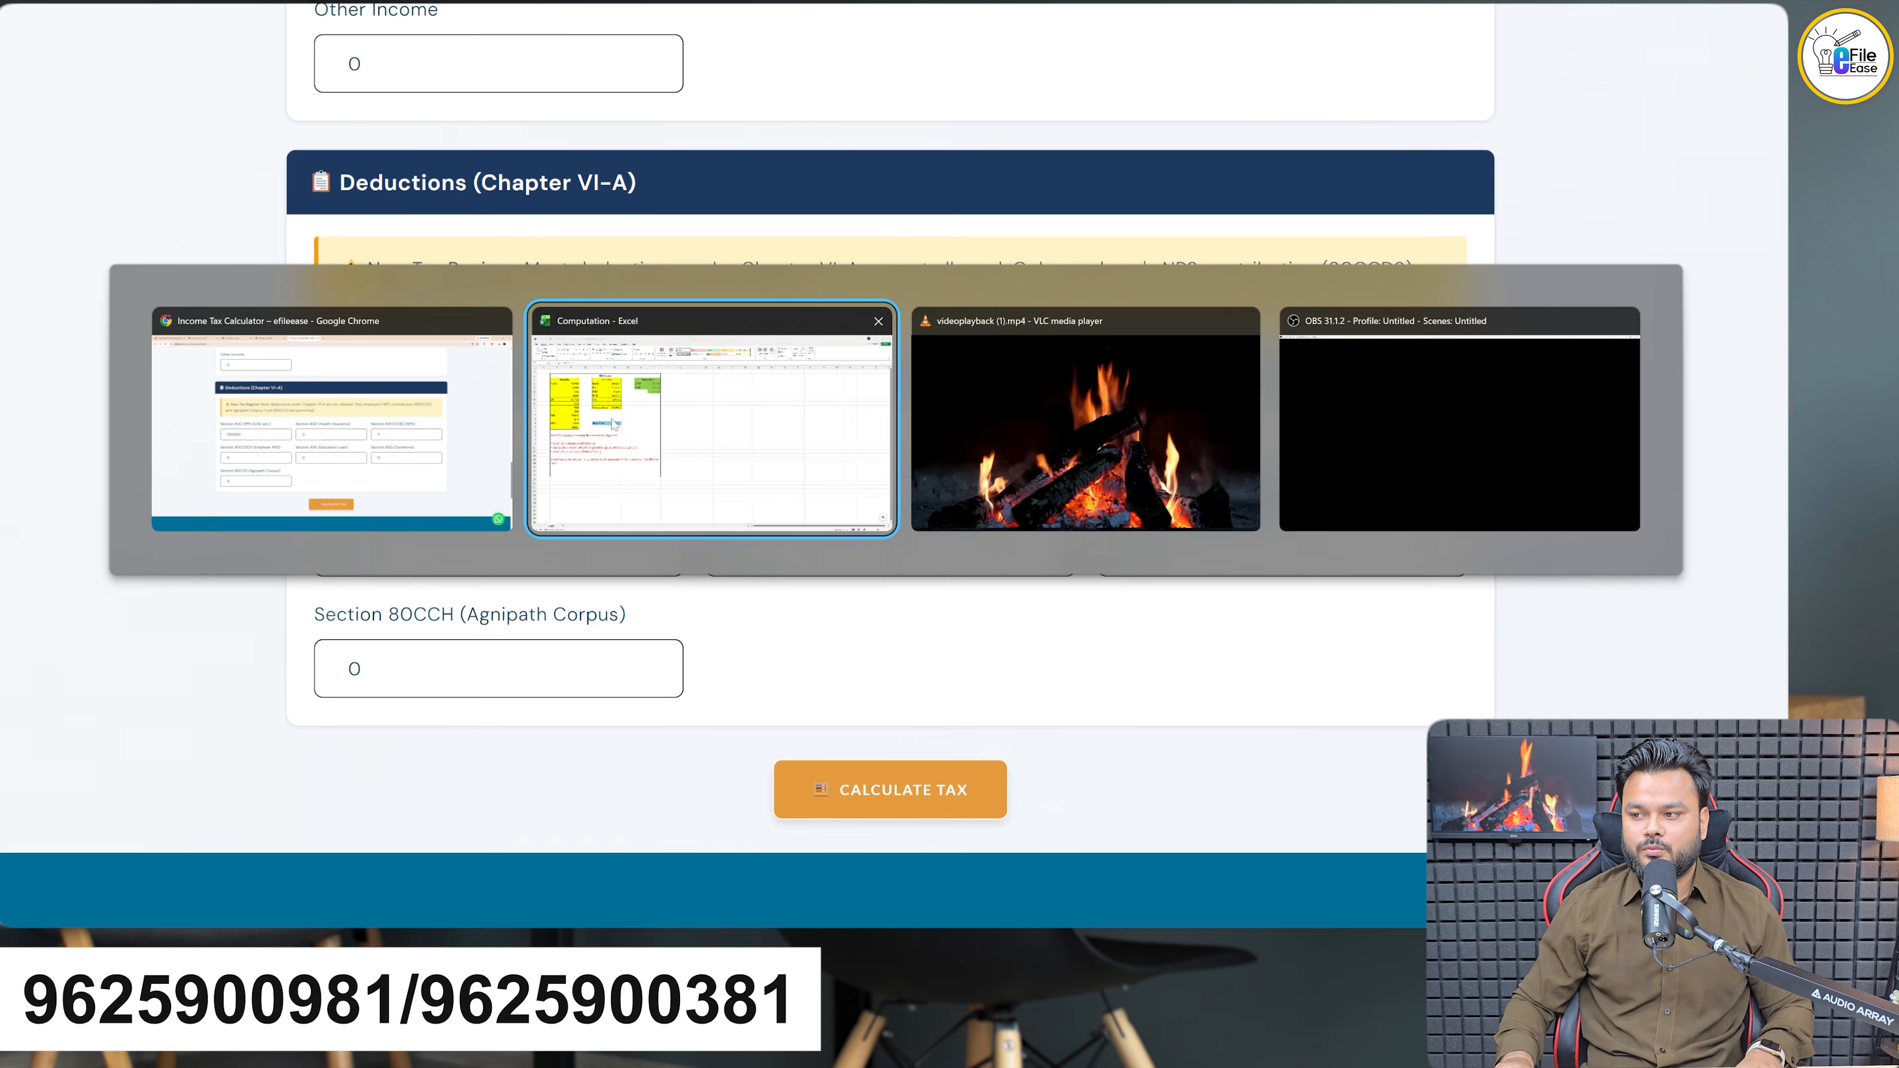
pyautogui.click(598, 190)
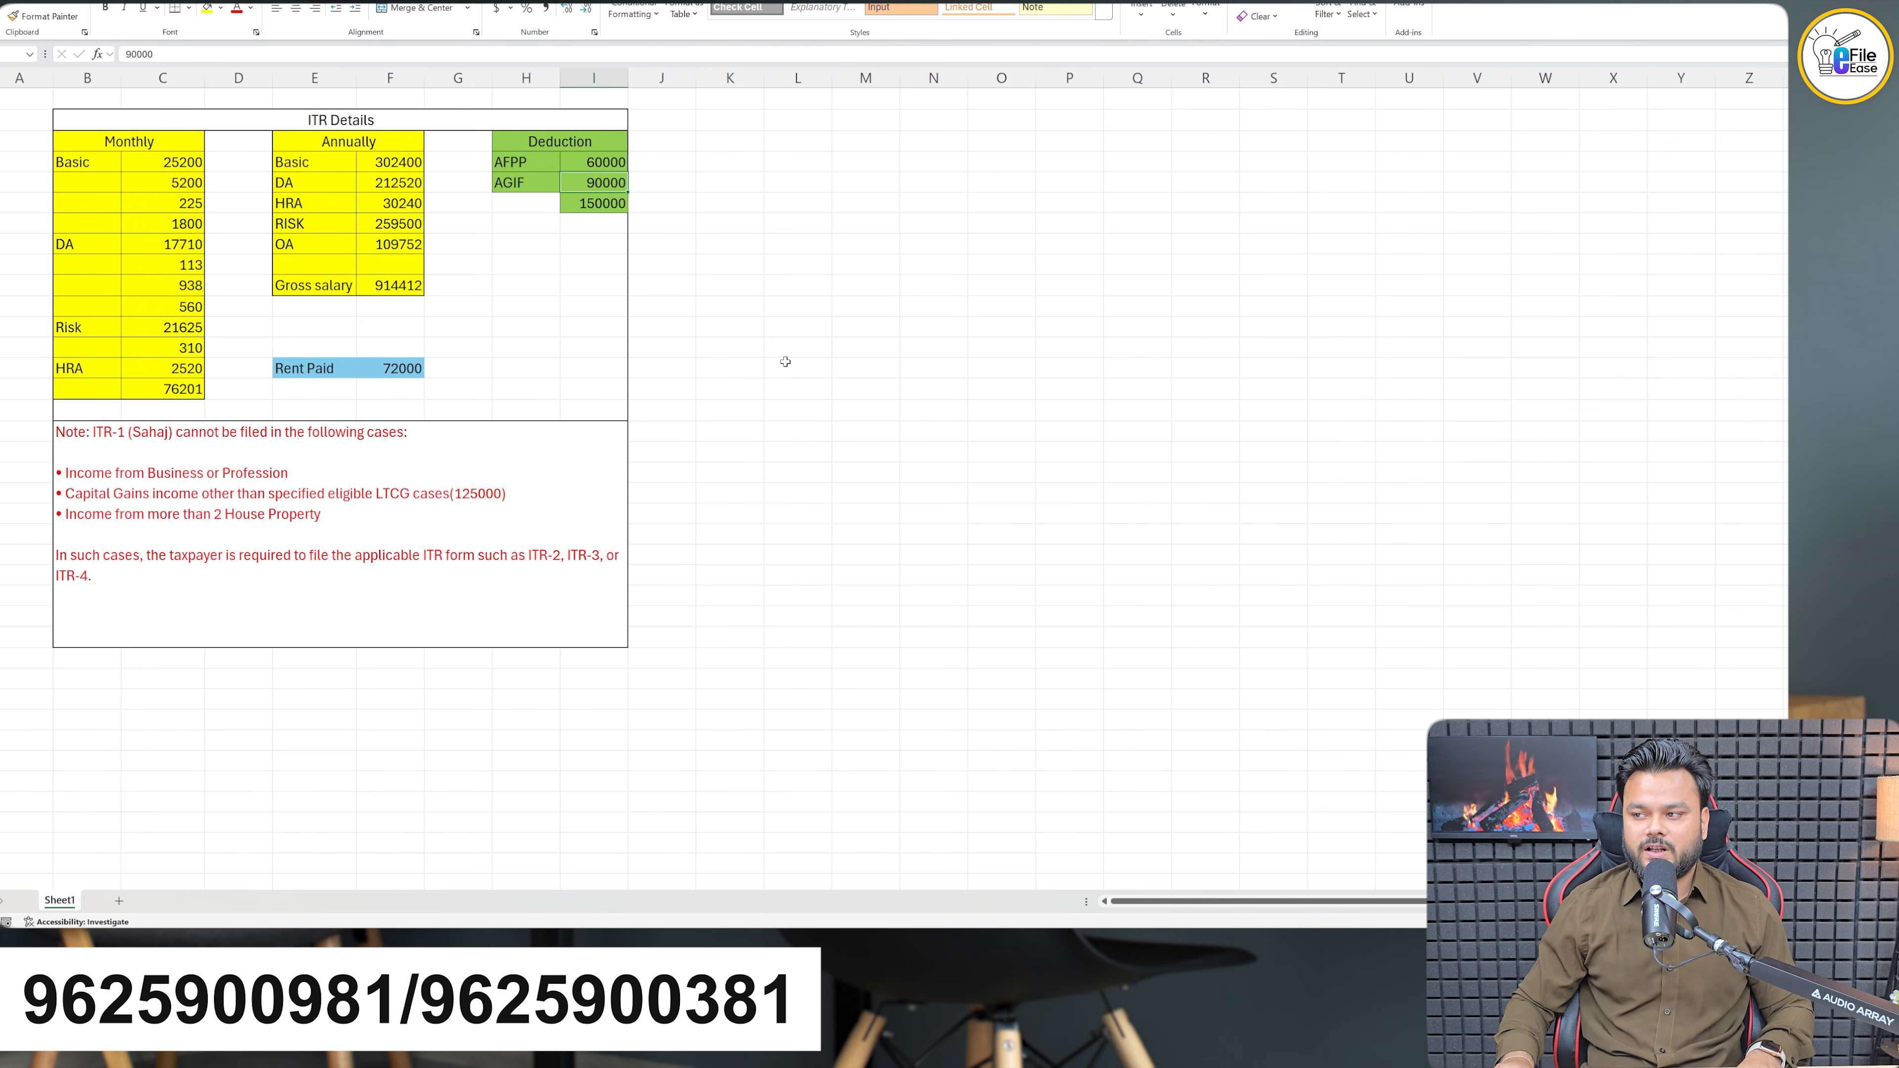
pyautogui.hotkey('alt', 'Tab')
pyautogui.scroll(-2, 702, 507)
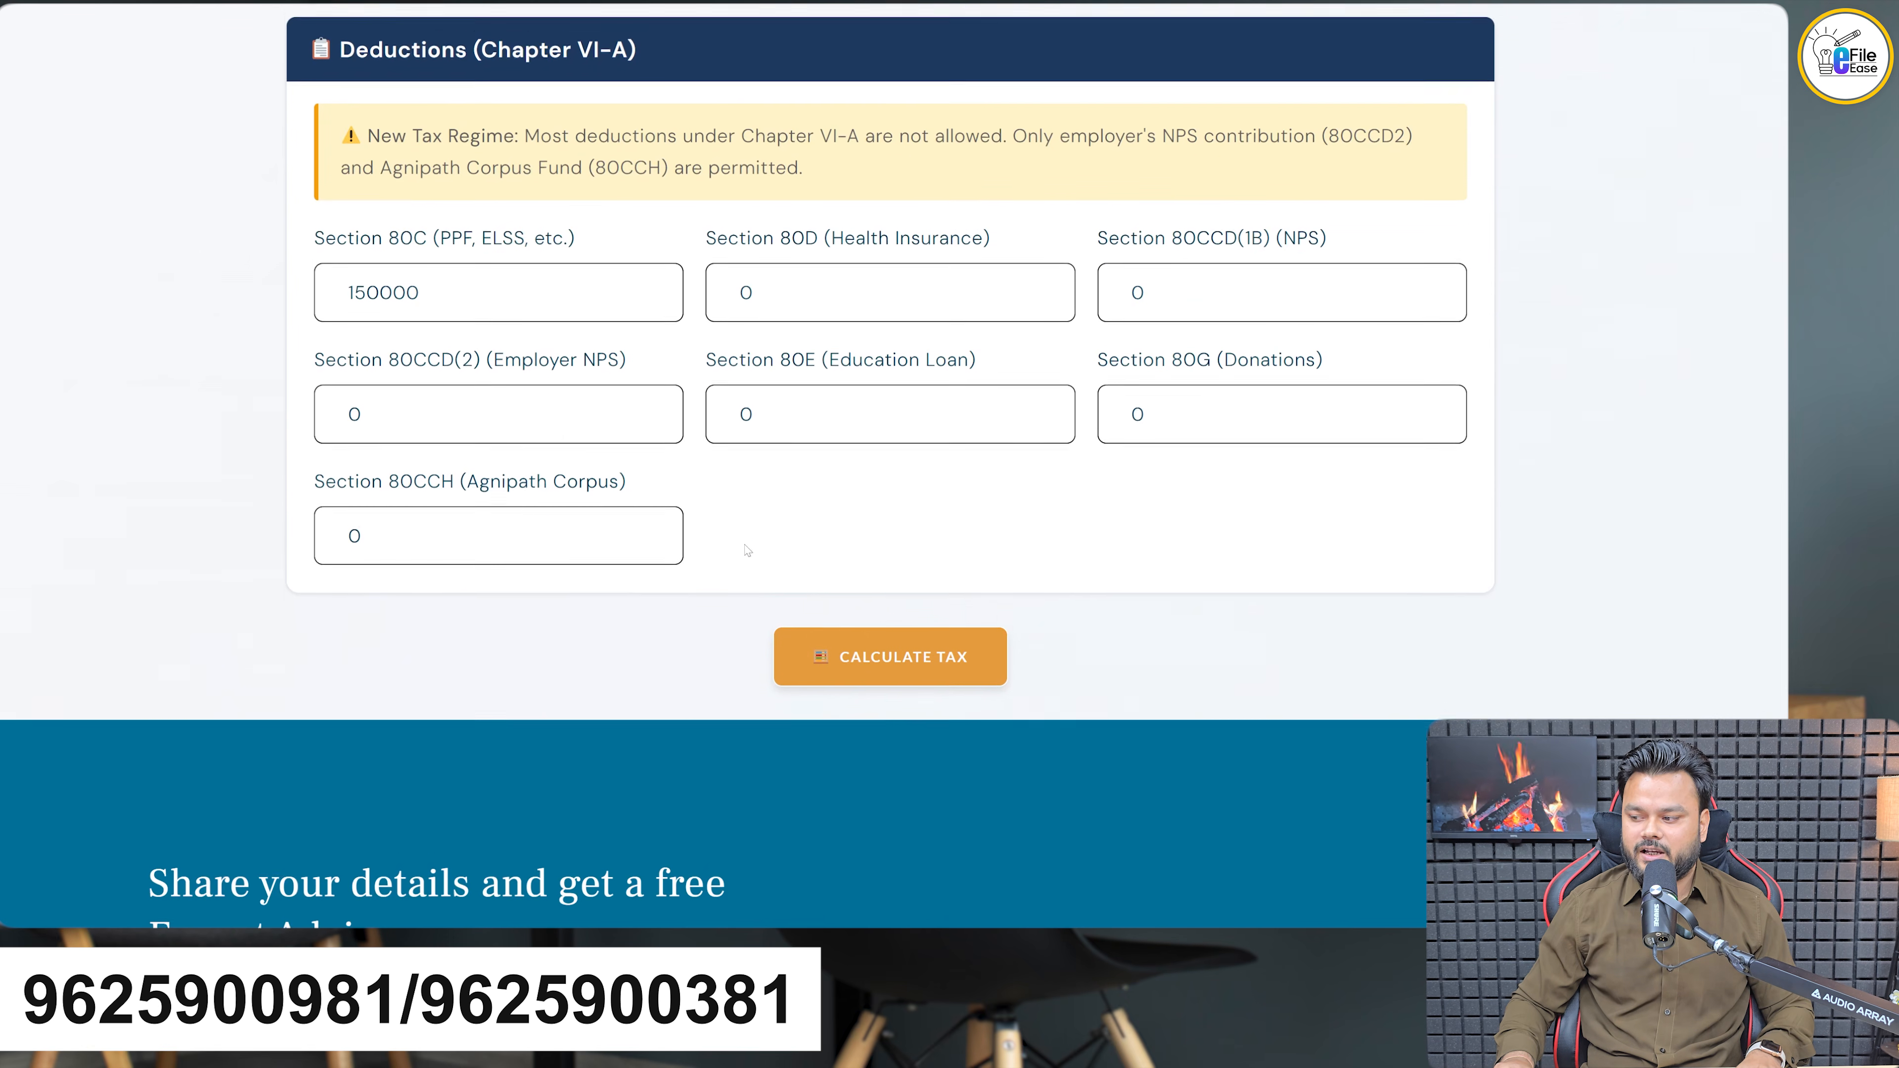
pyautogui.click(920, 642)
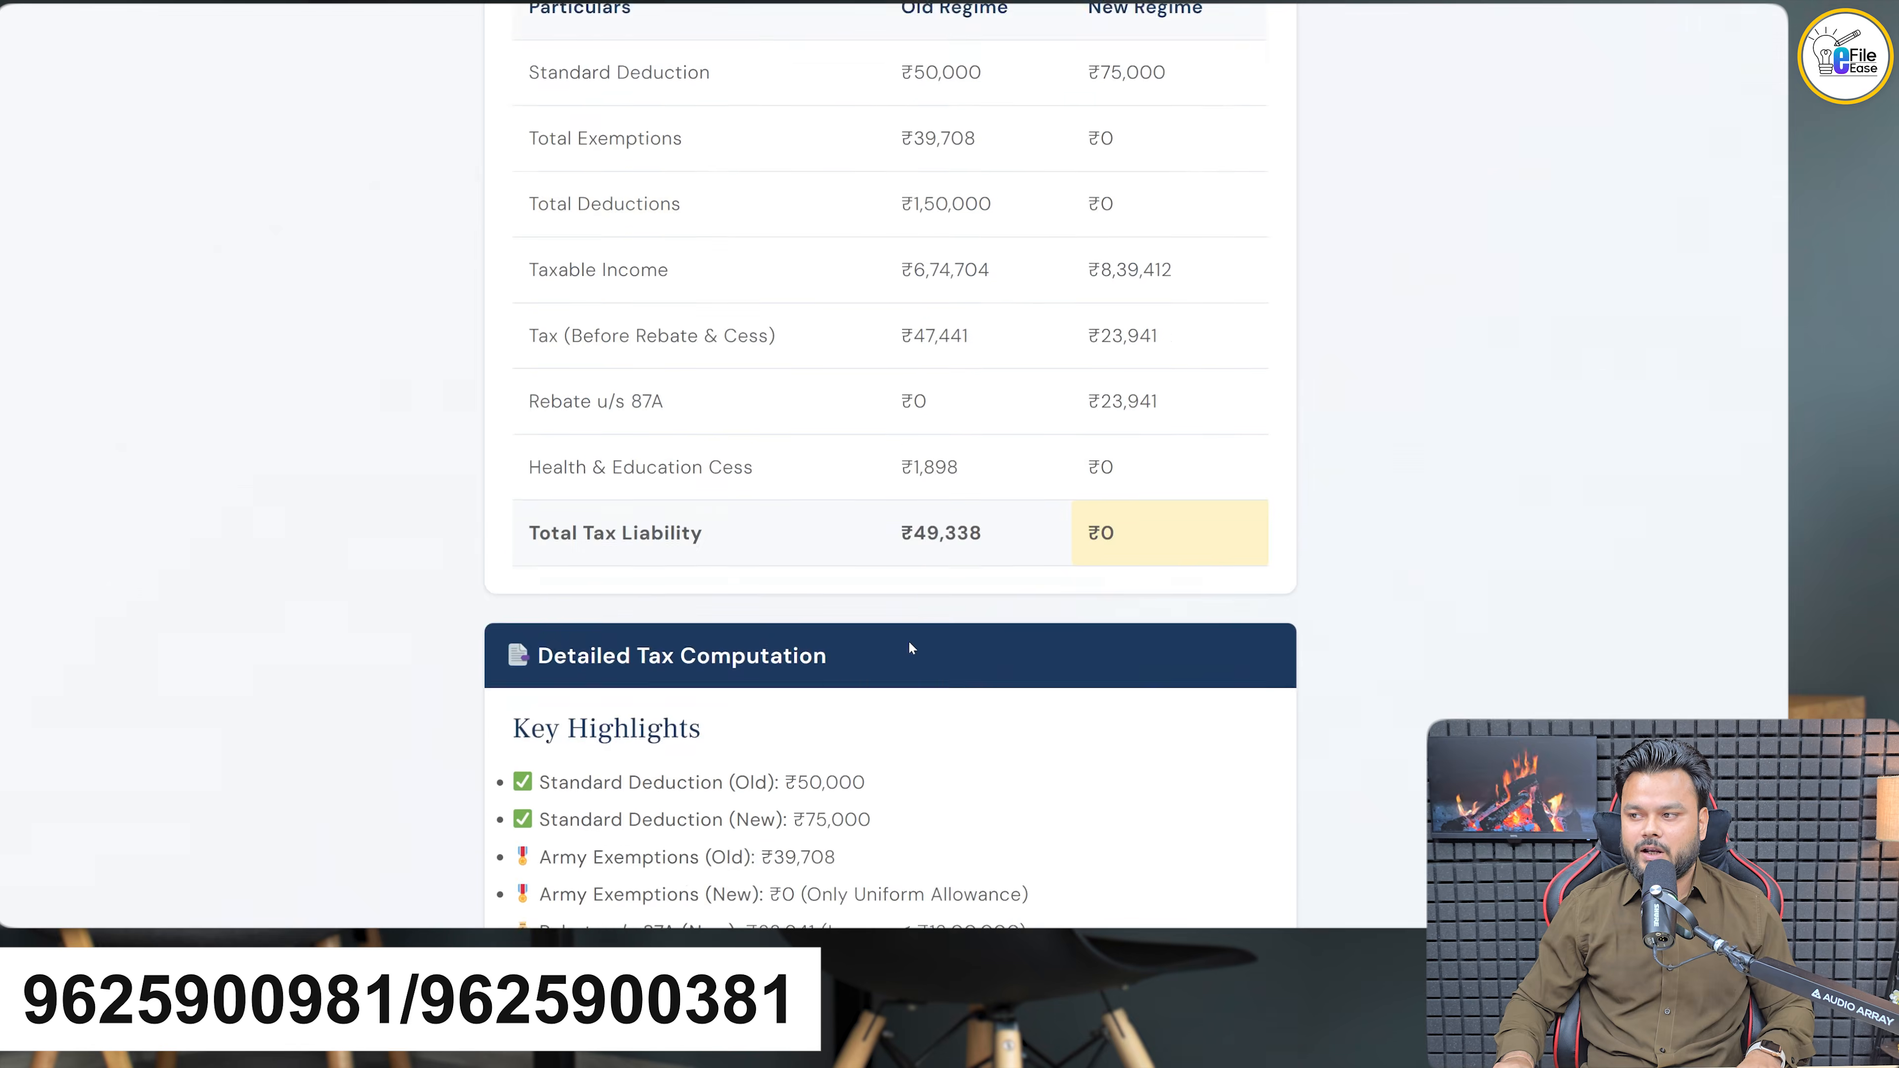
# Examine the old and new regime computations and mark both Total Tax Liability figures in the comparison table with red boxes
pyautogui.scroll(-7, 921, 512)
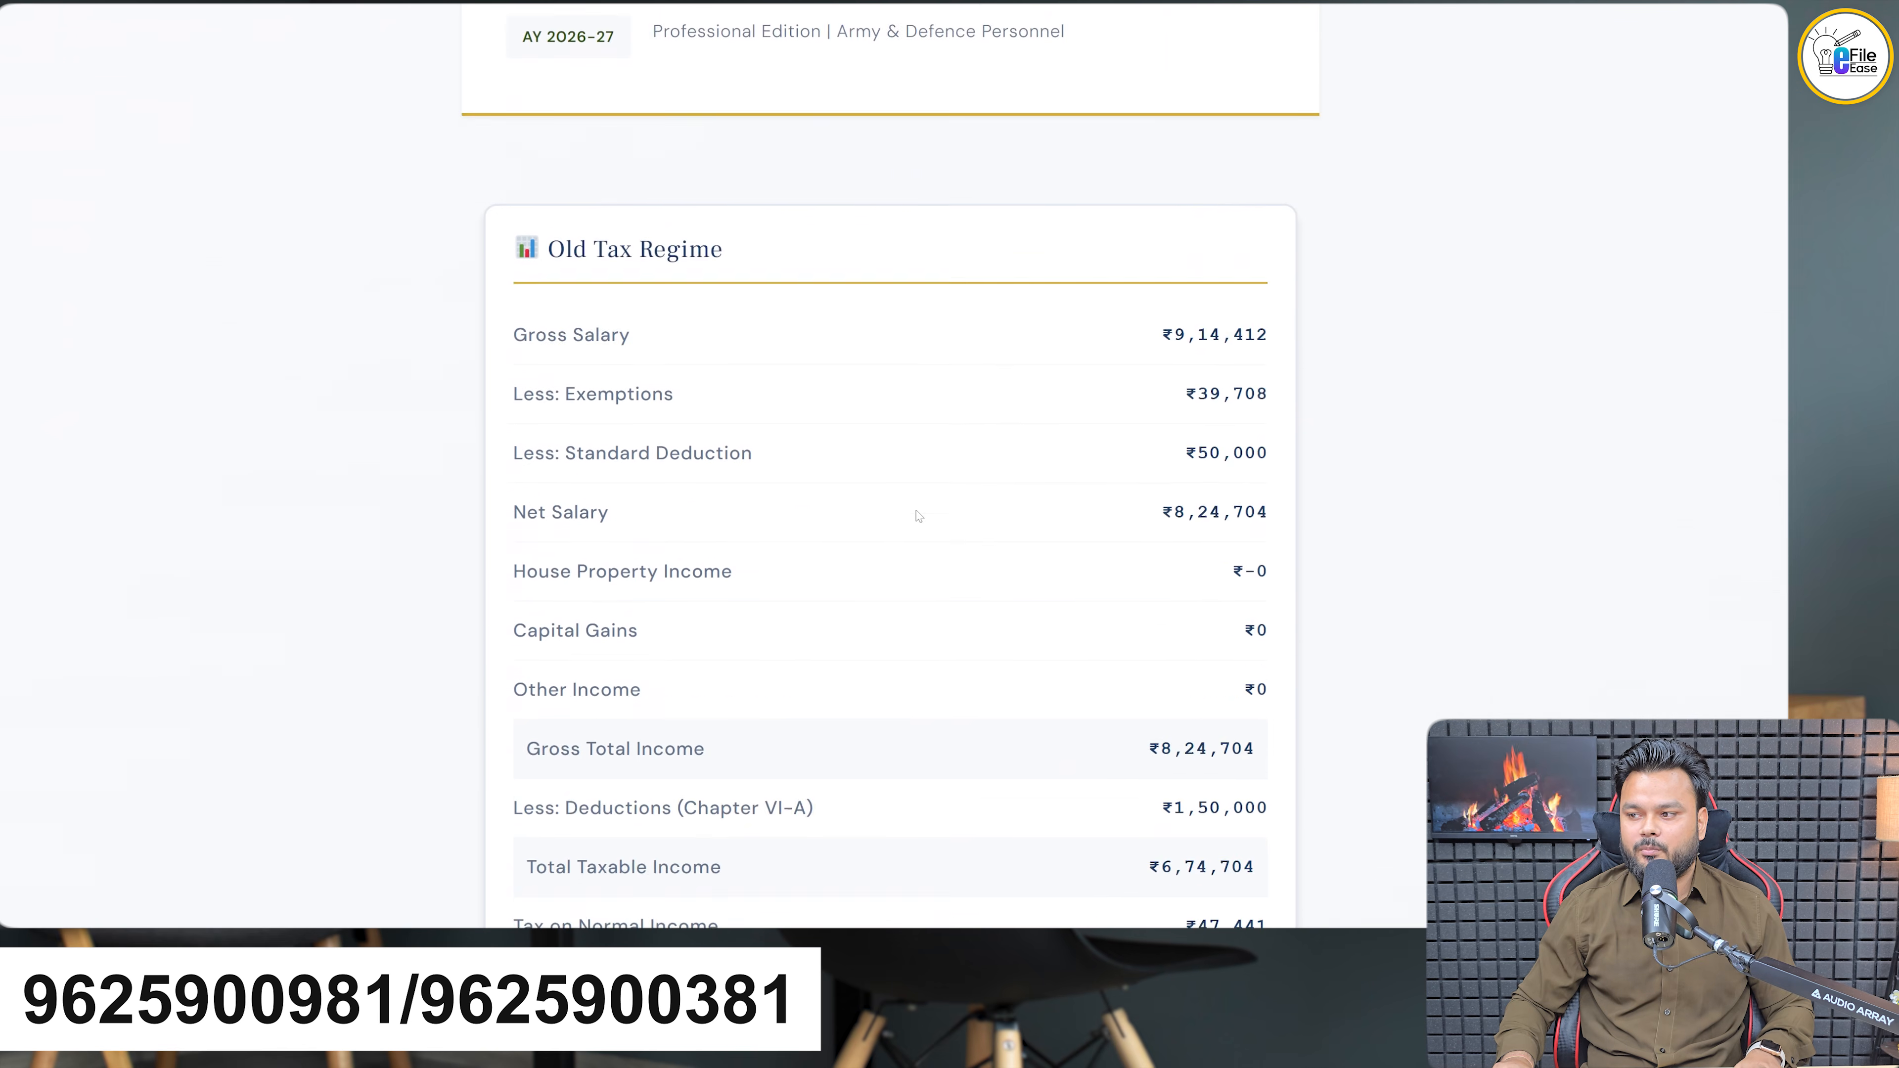
pyautogui.scroll(-17, 918, 516)
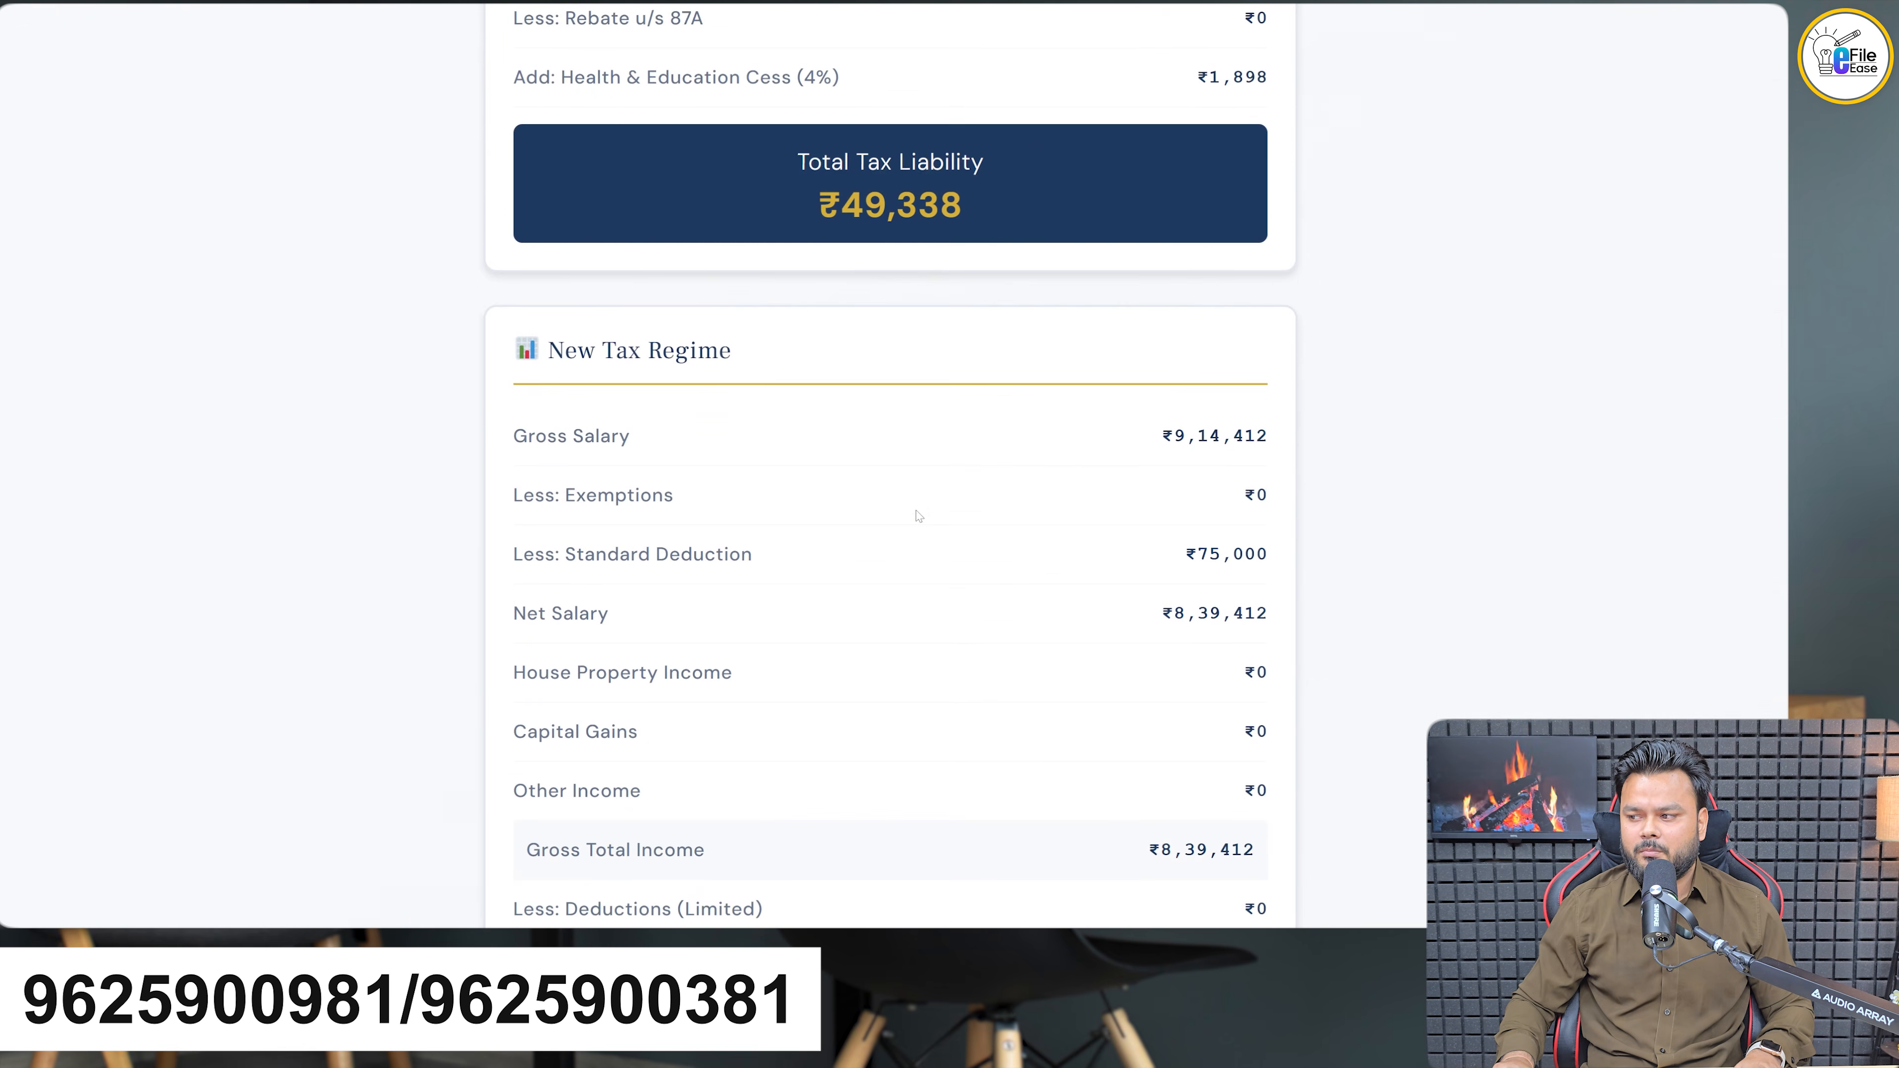
pyautogui.scroll(-9, 917, 515)
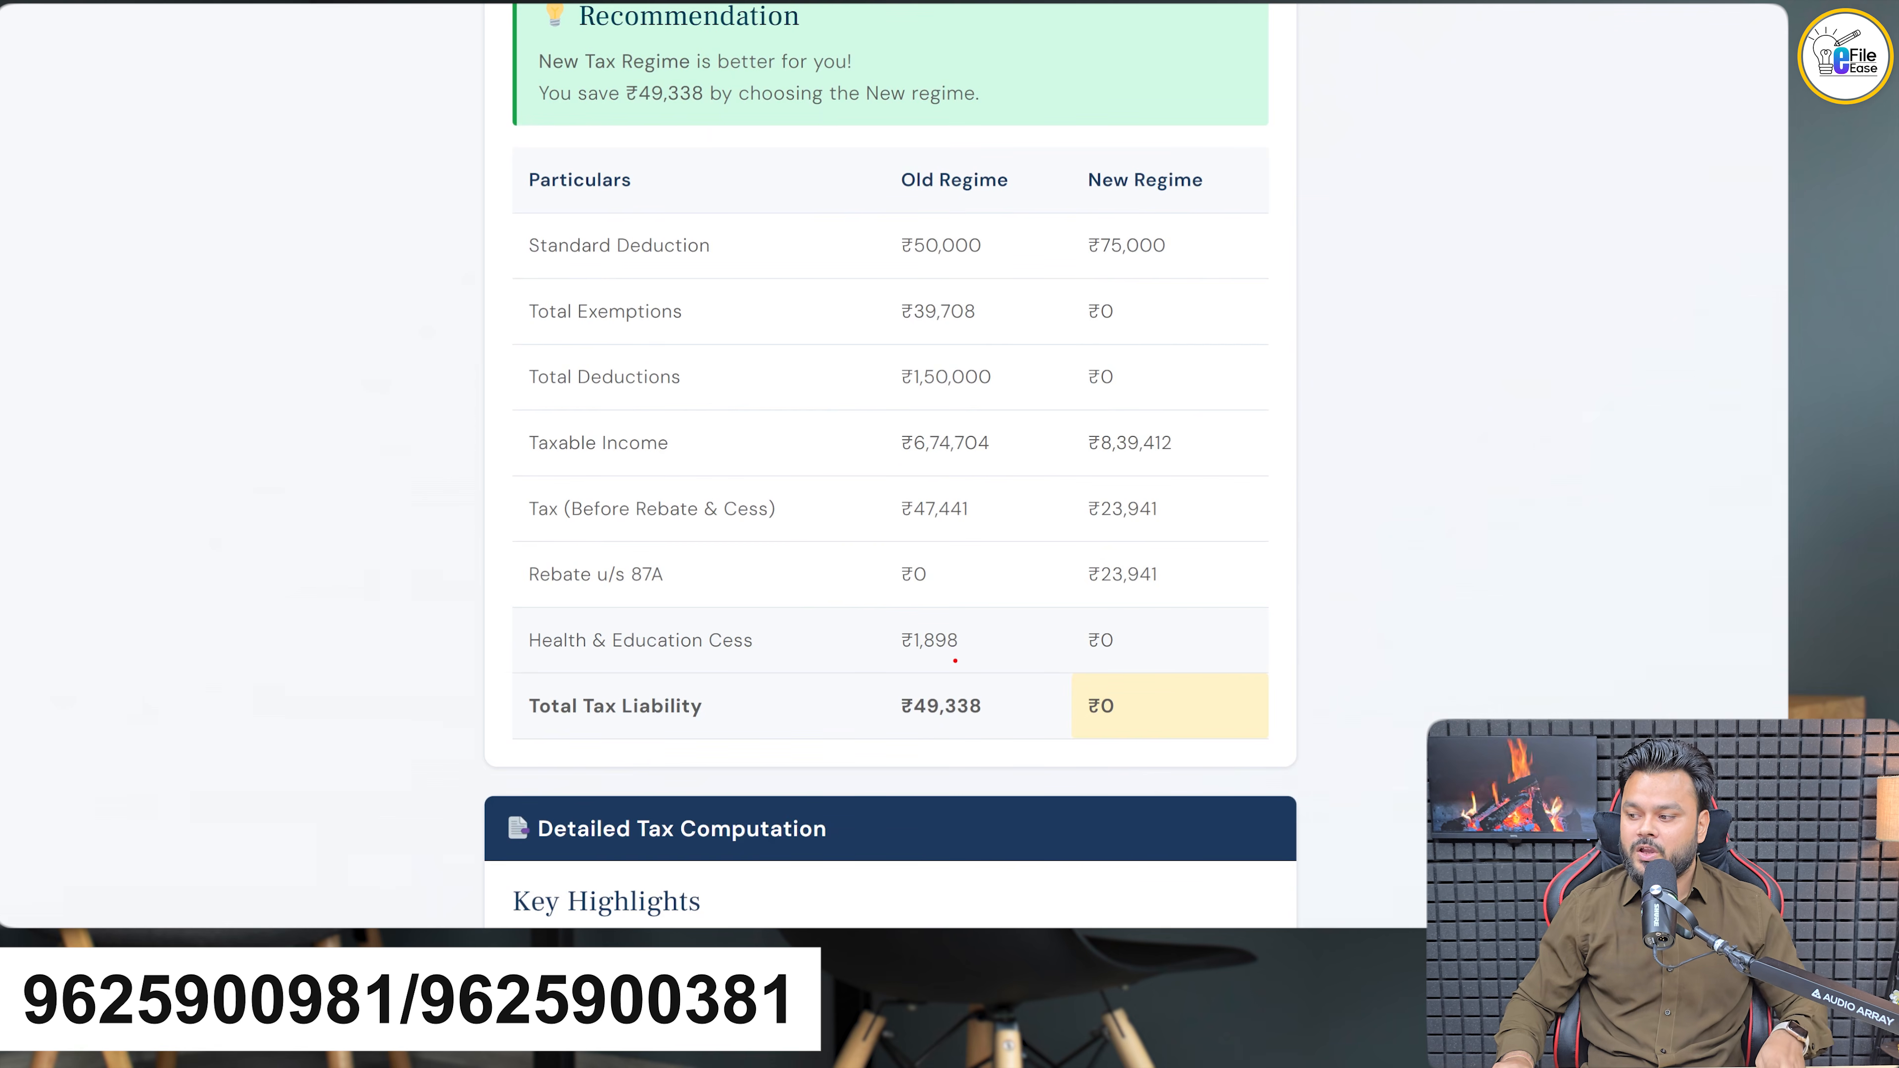
pyautogui.moveTo(877, 681); pyautogui.dragTo(1010, 747)
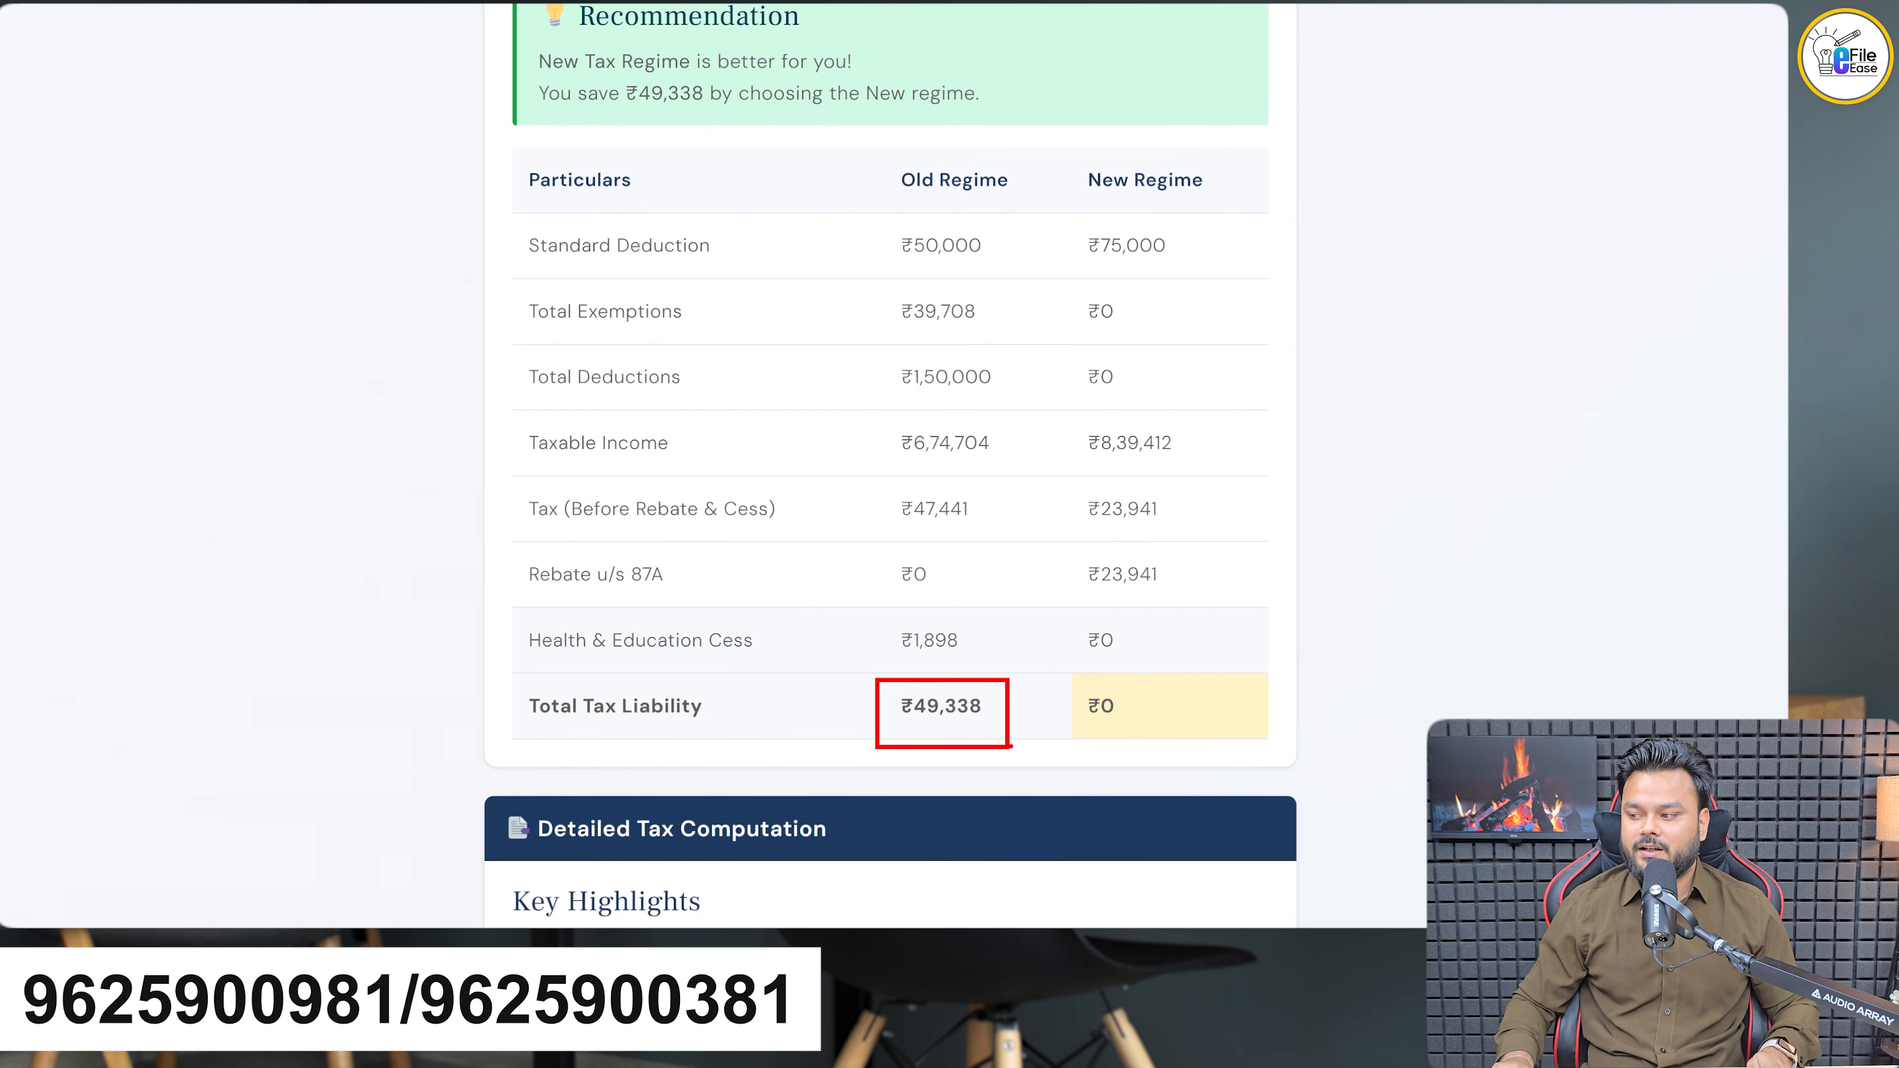
pyautogui.moveTo(1058, 680); pyautogui.dragTo(1181, 758)
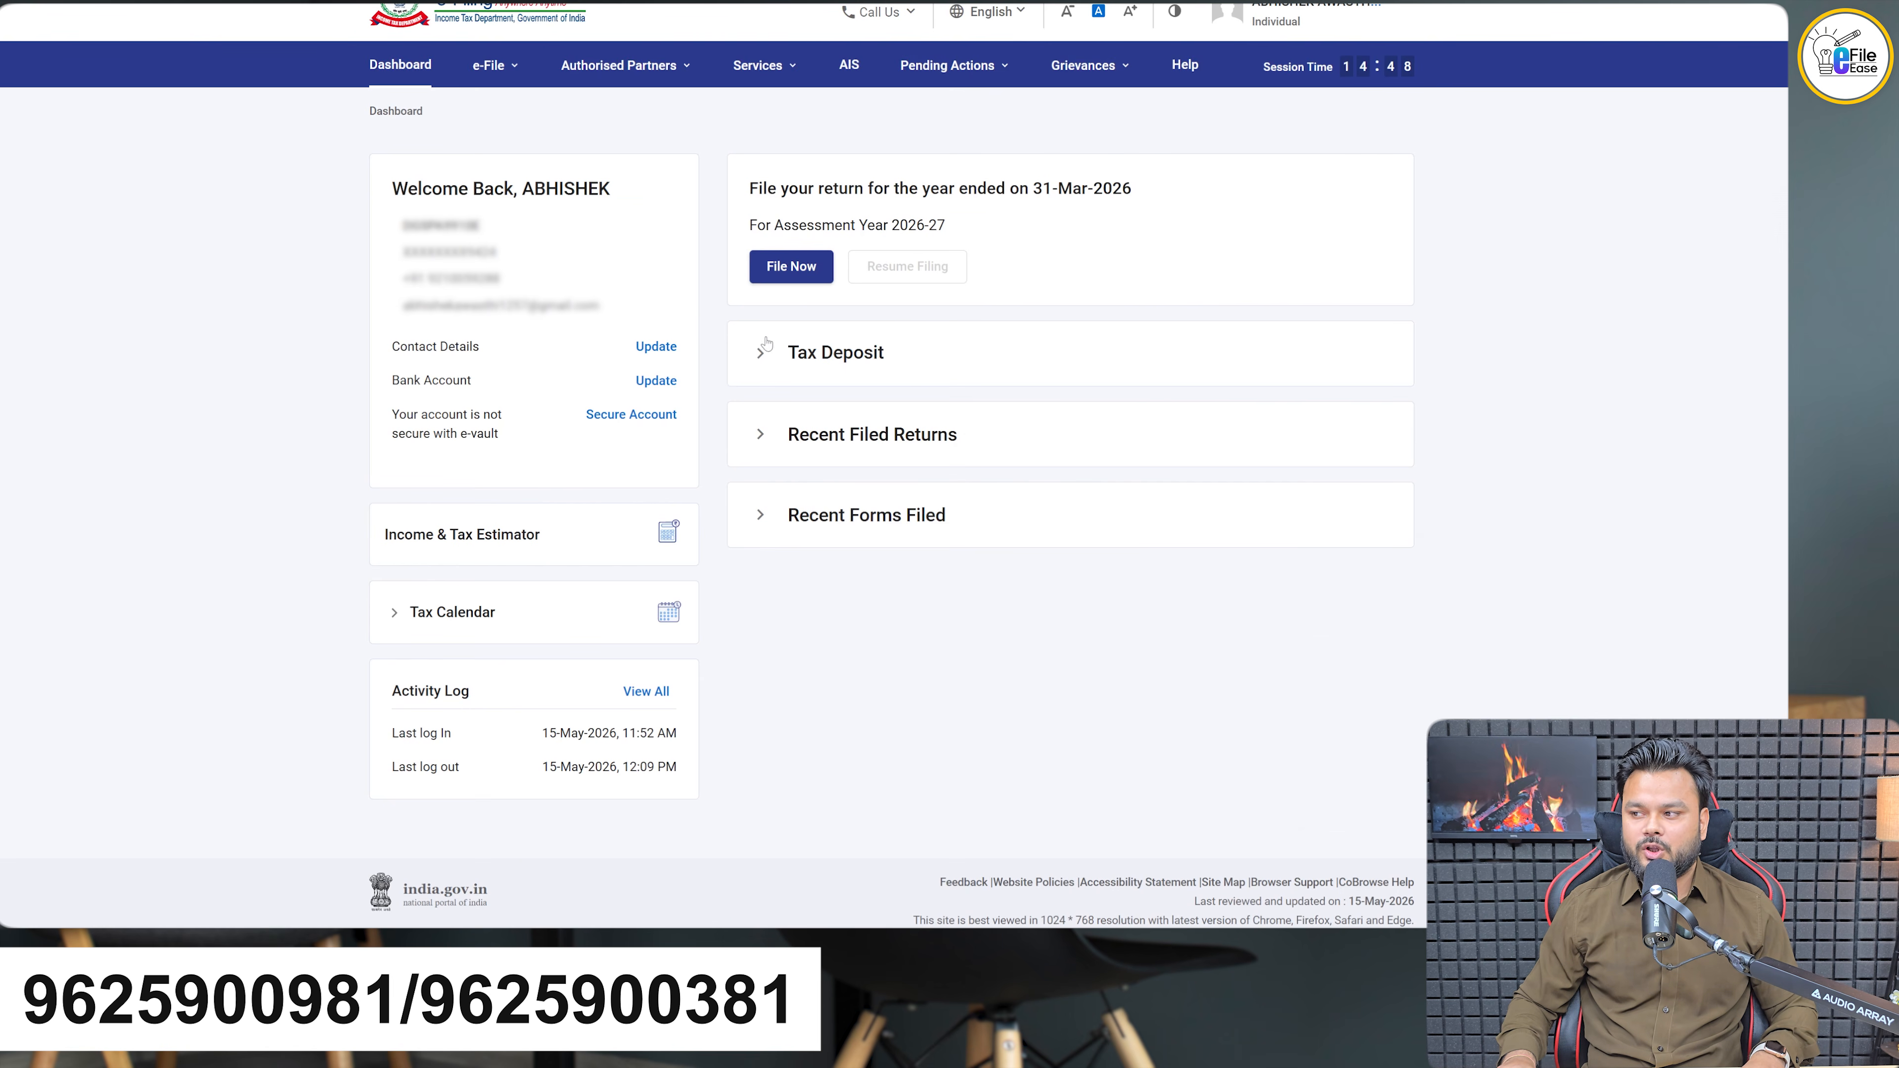
# Start a new online income tax return for Assessment Year 2026-27 with the Individual status
pyautogui.click(791, 266)
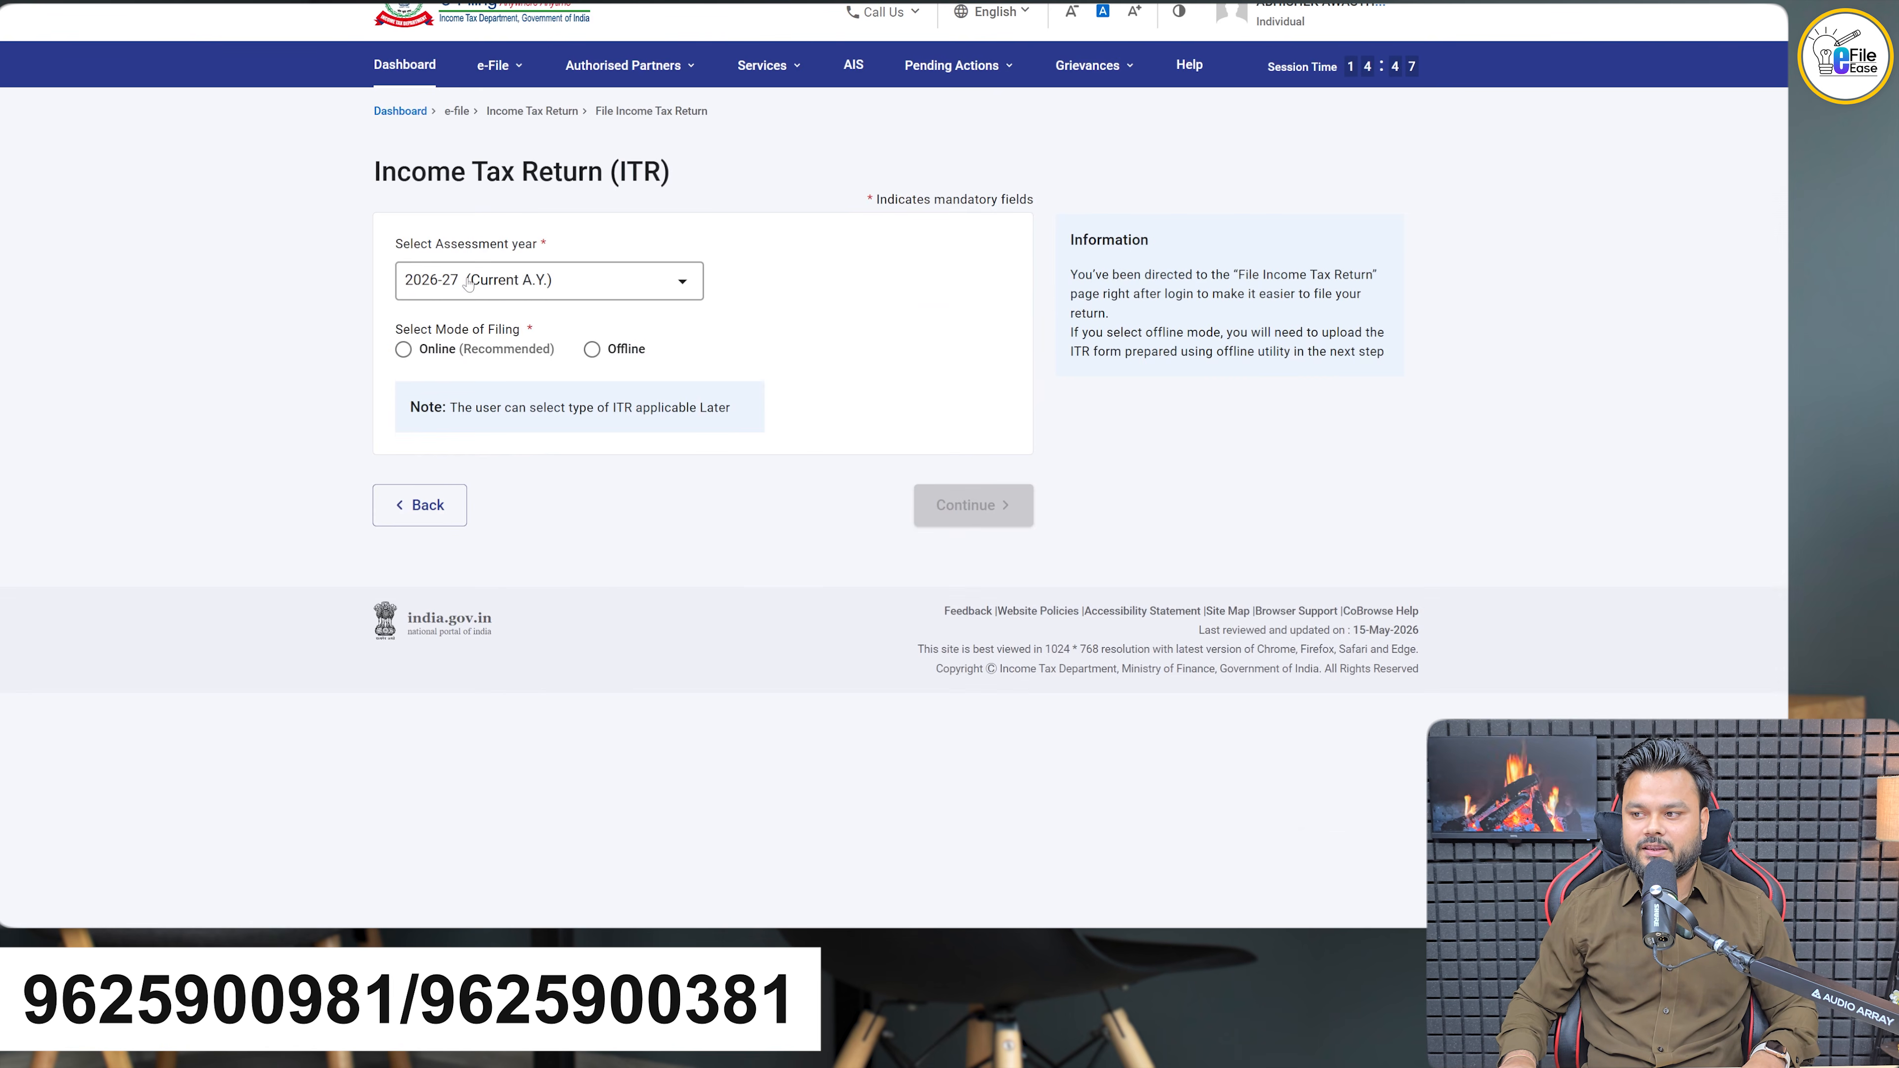
pyautogui.click(404, 352)
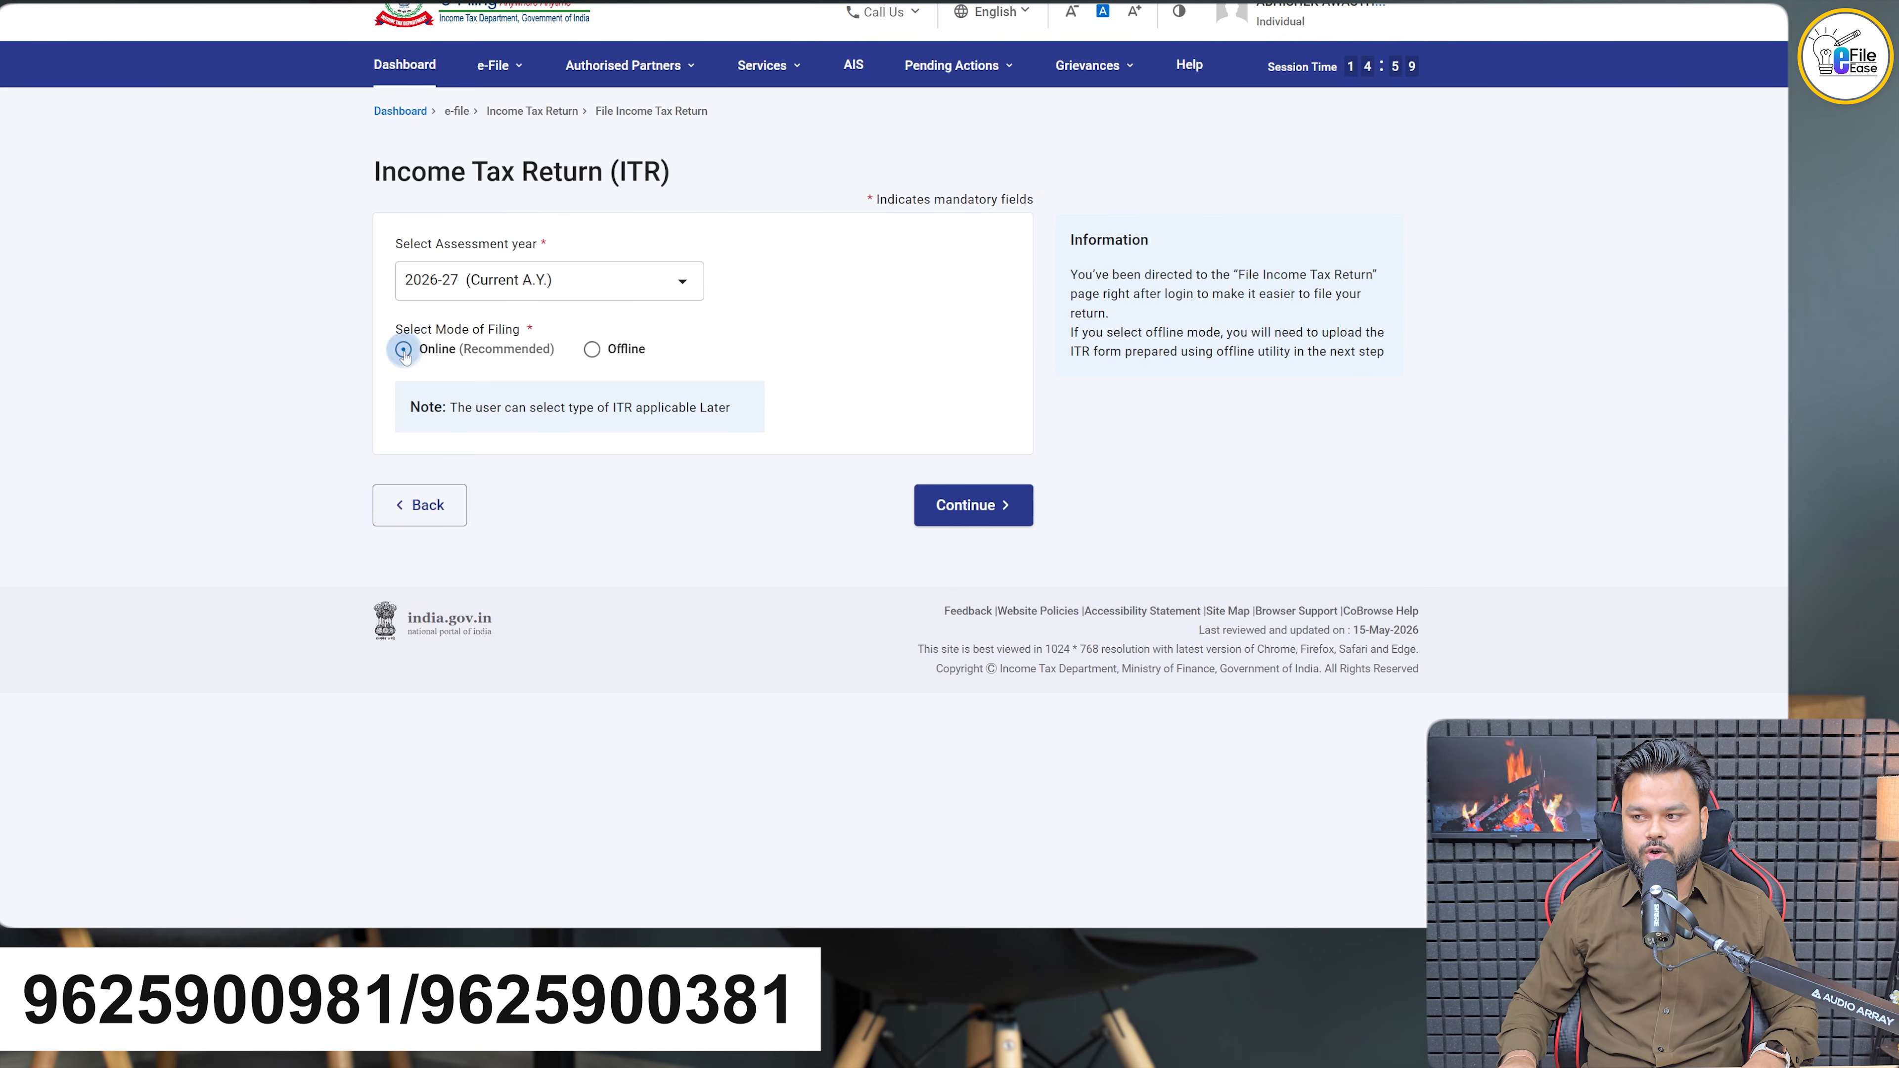
pyautogui.click(987, 511)
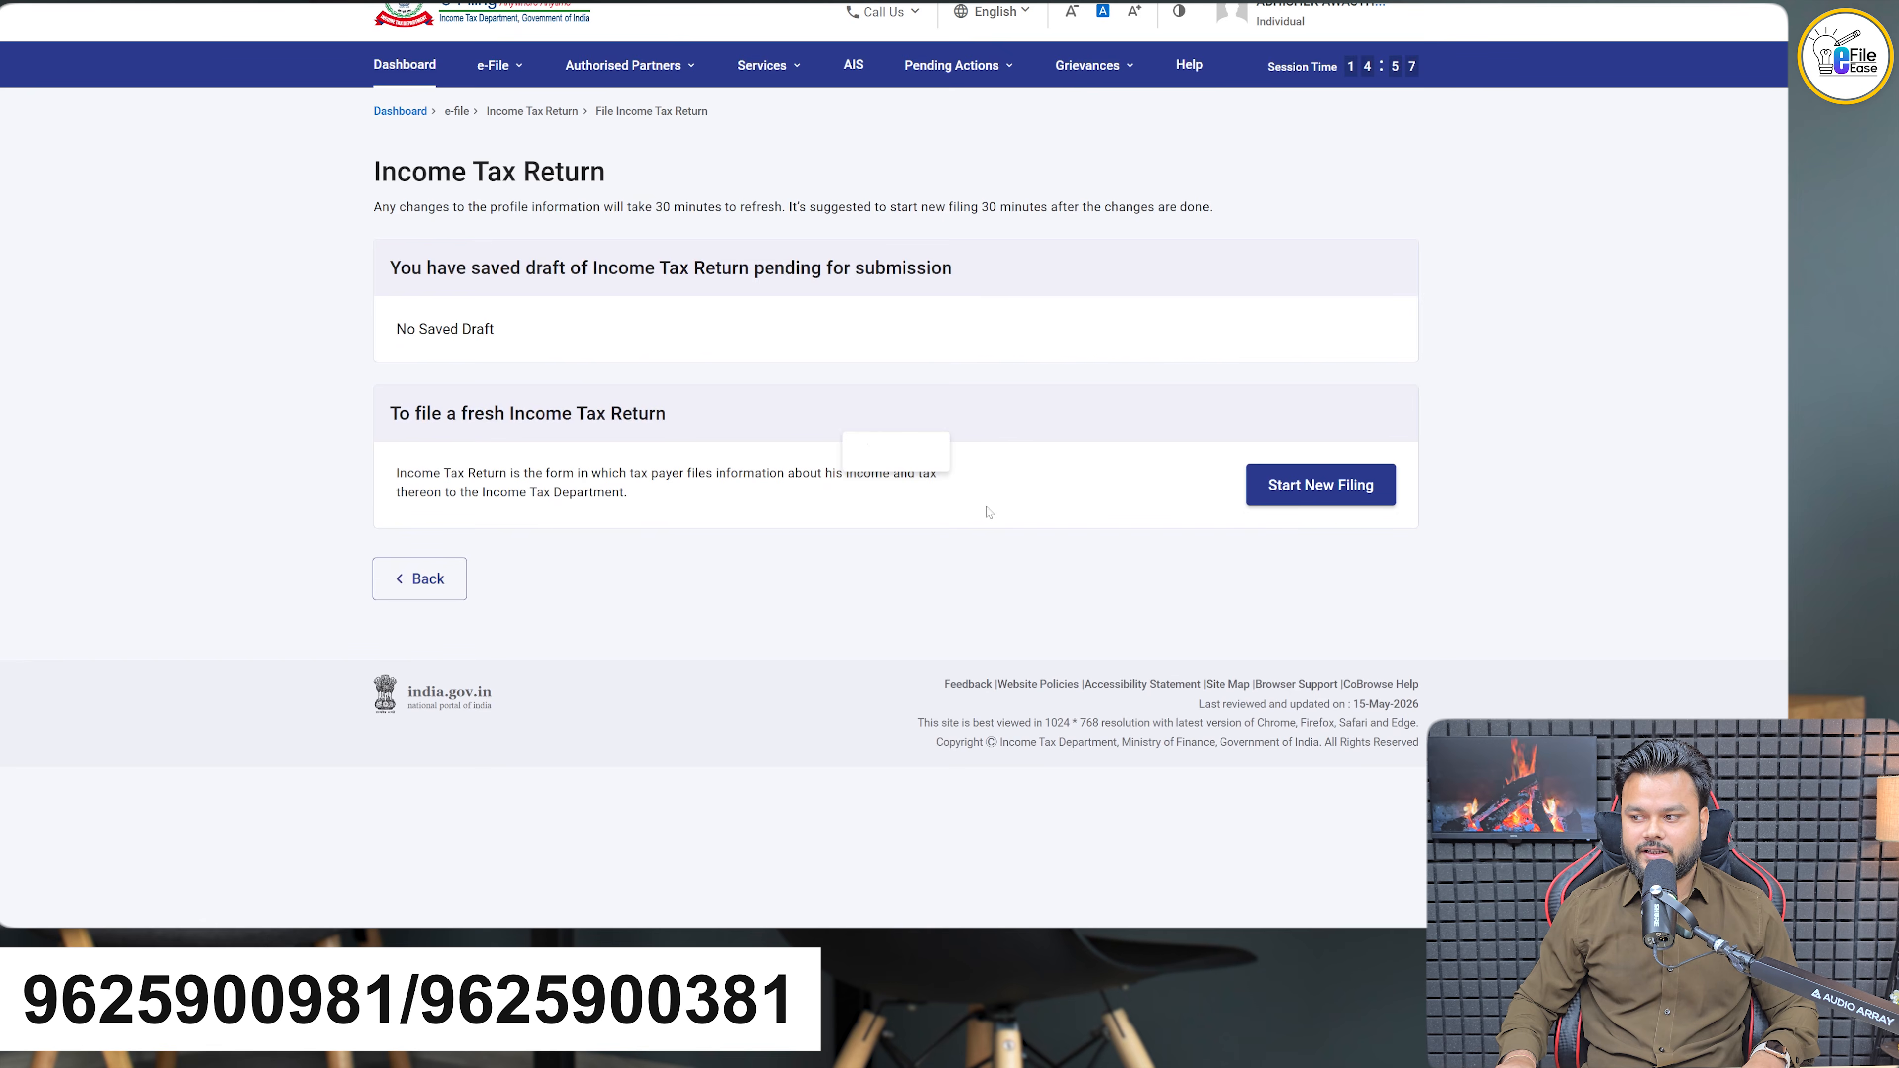
pyautogui.click(1338, 486)
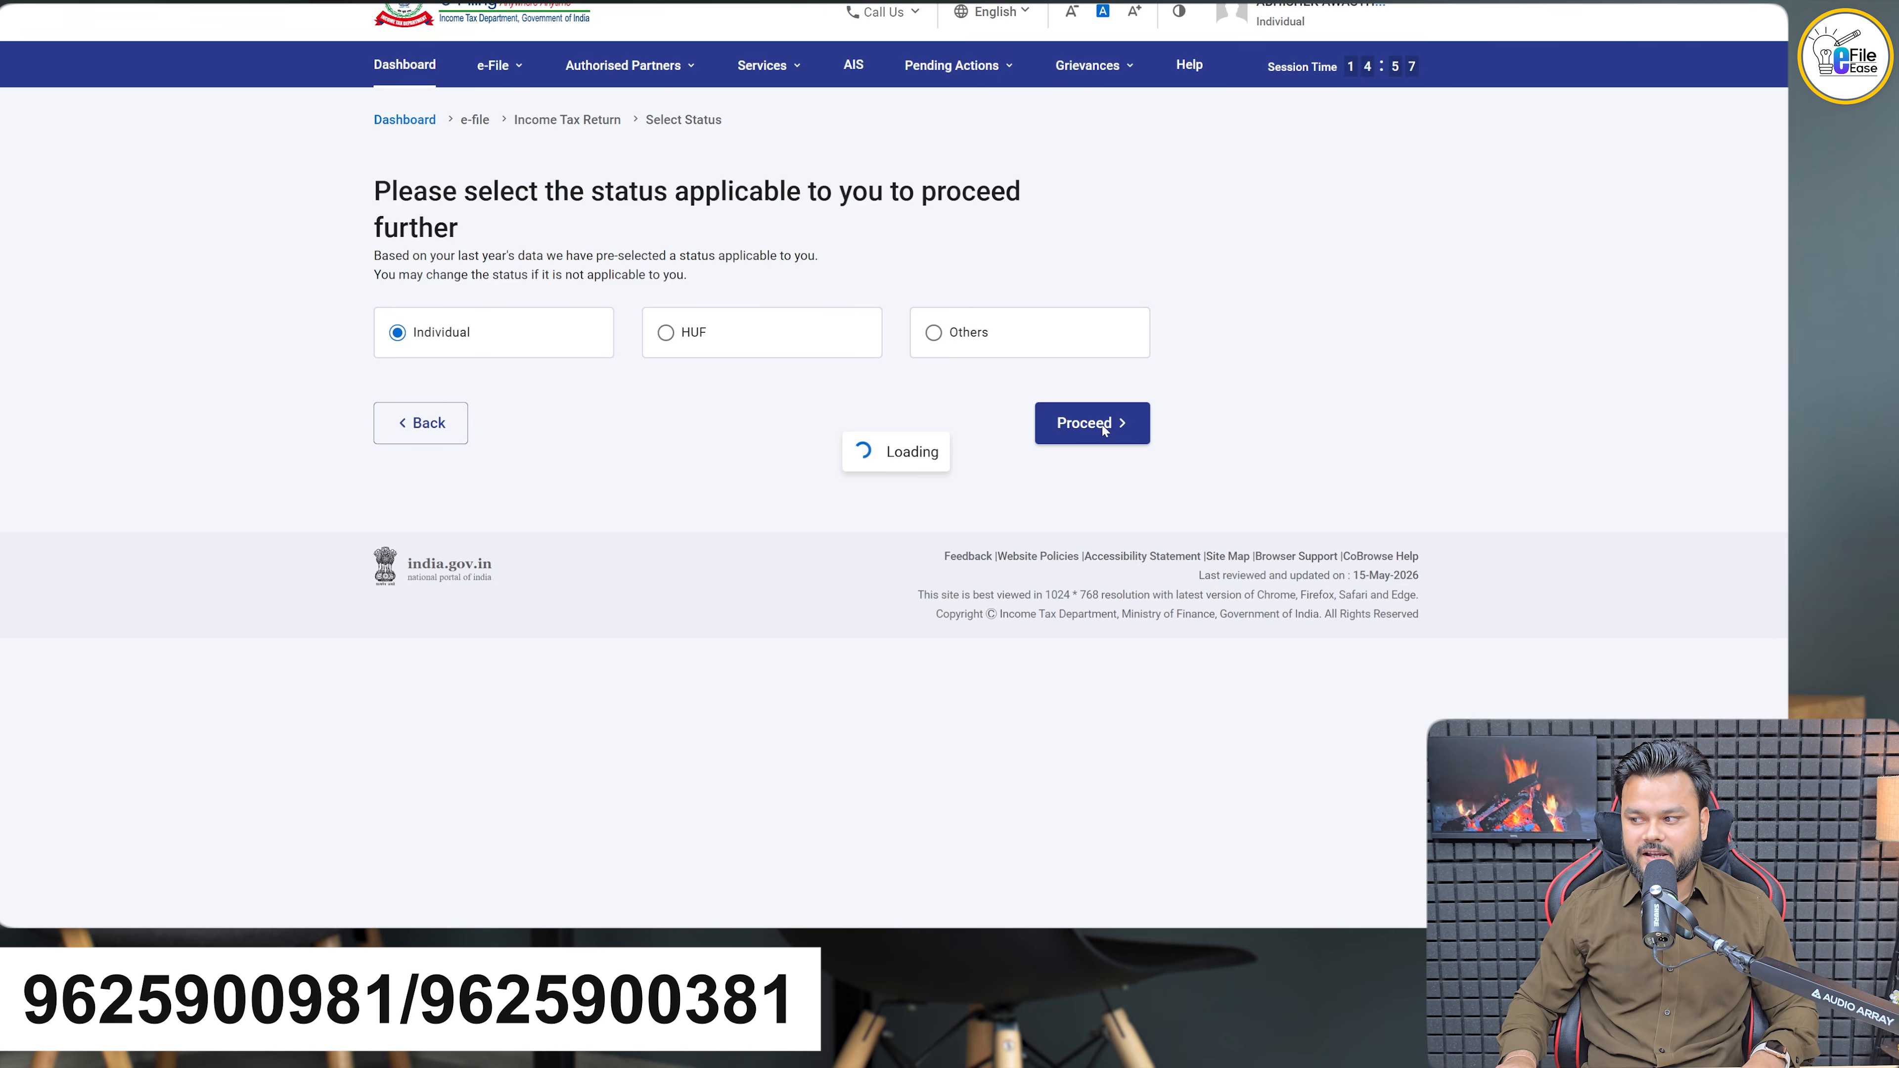
# Choose ITR-1 as the return form and get started with it
pyautogui.click(542, 318)
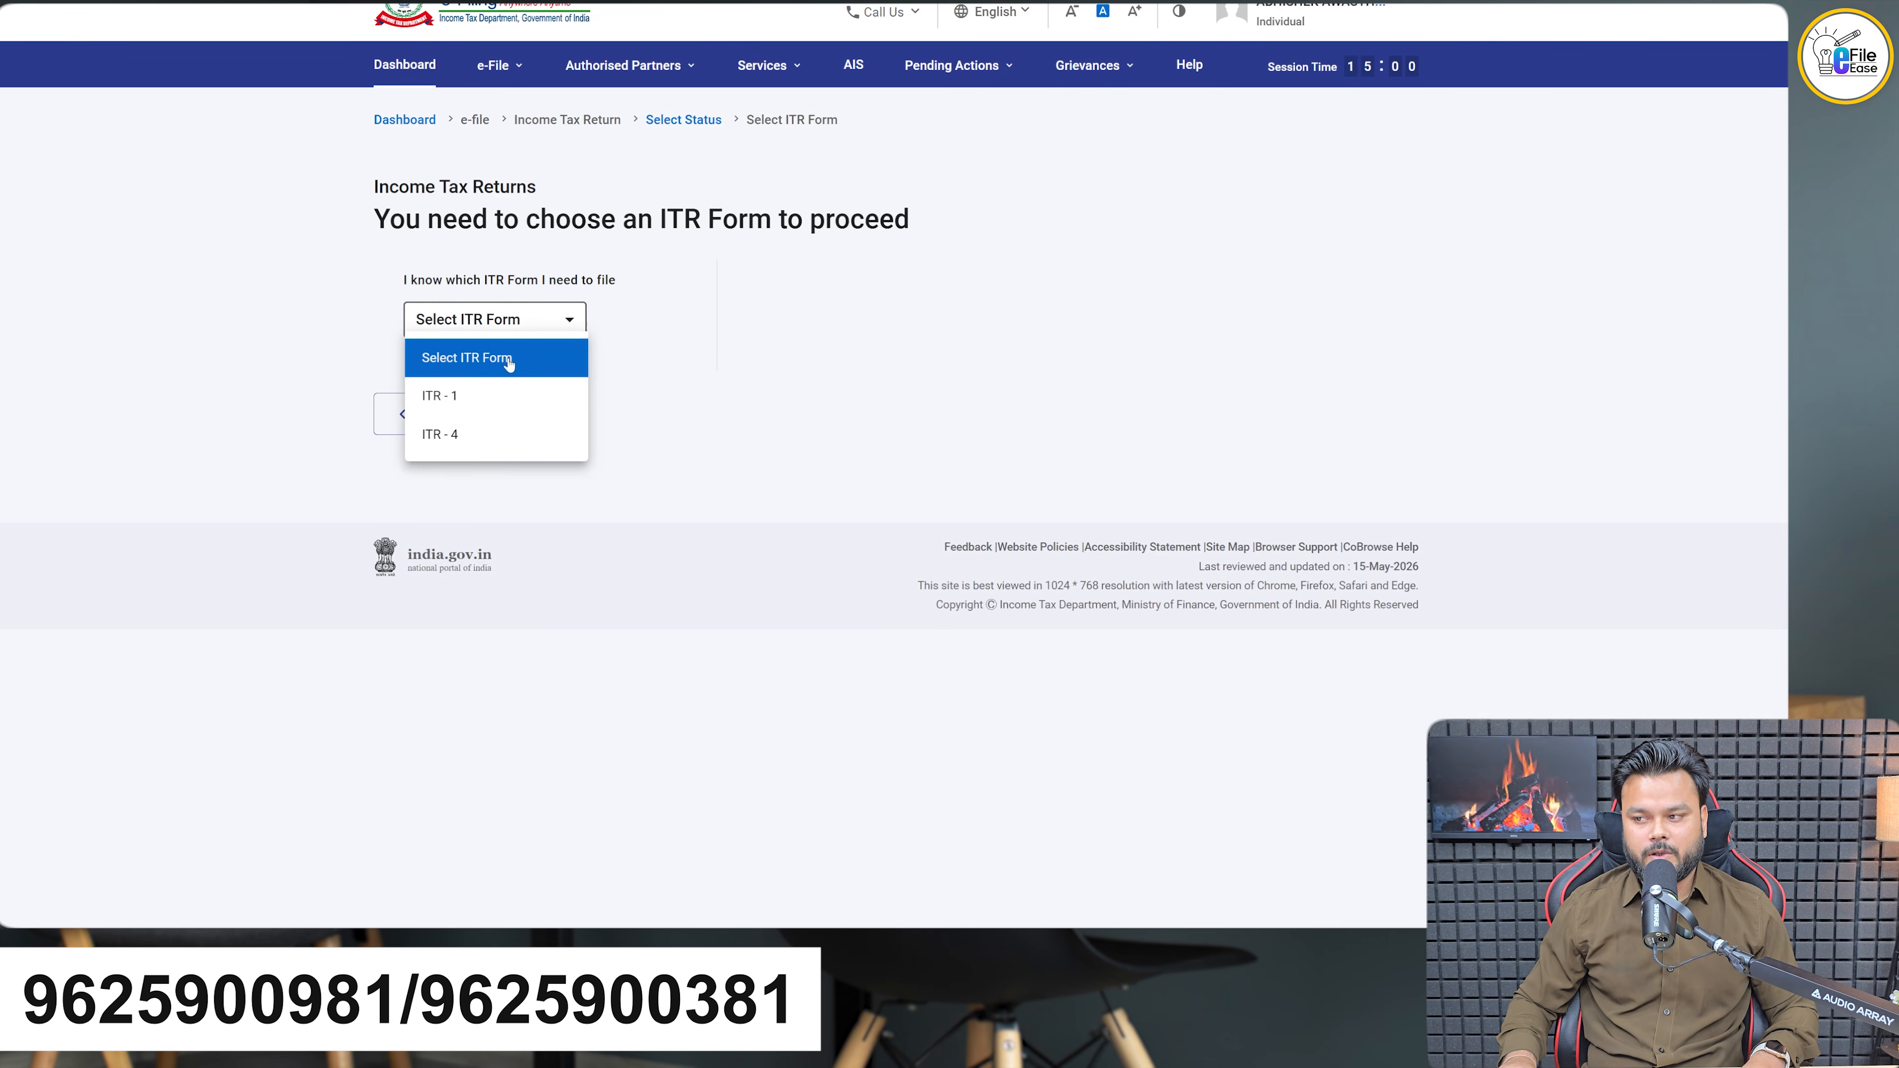
pyautogui.click(491, 395)
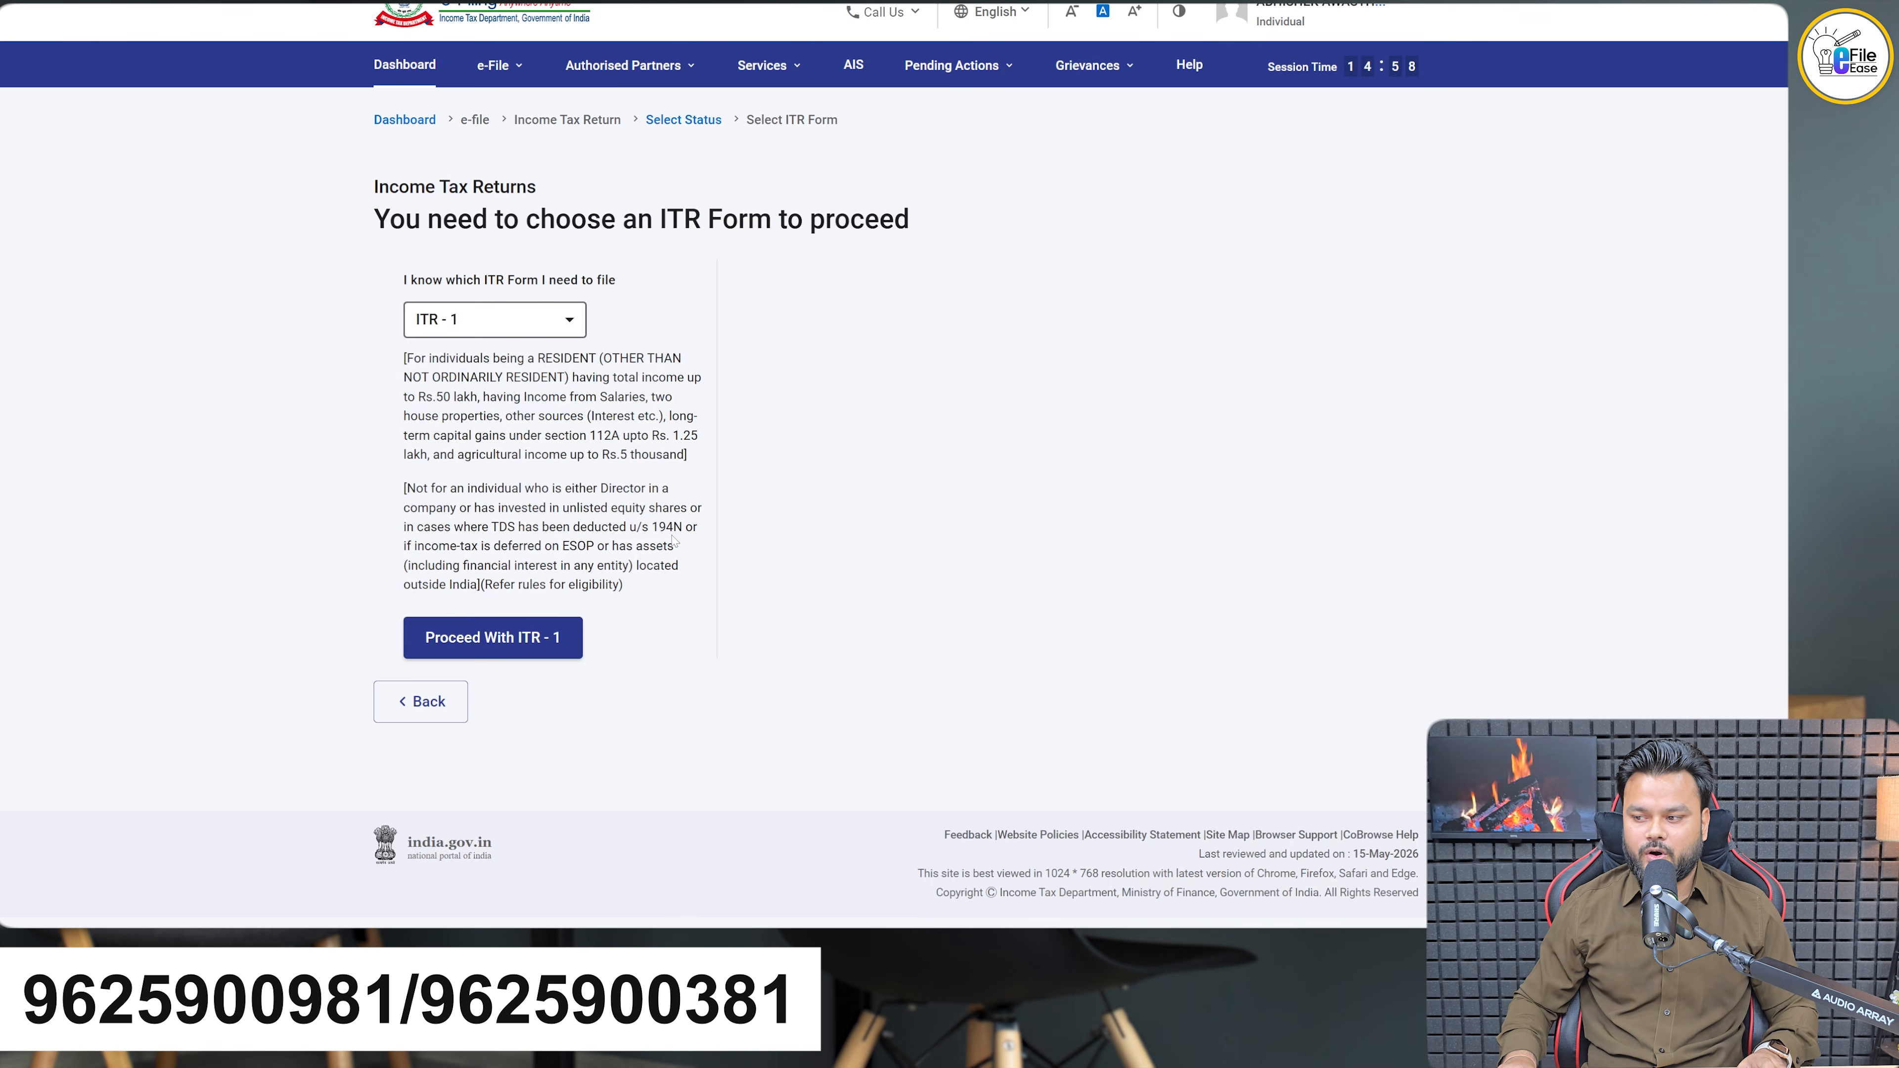
pyautogui.click(501, 636)
pyautogui.click(891, 583)
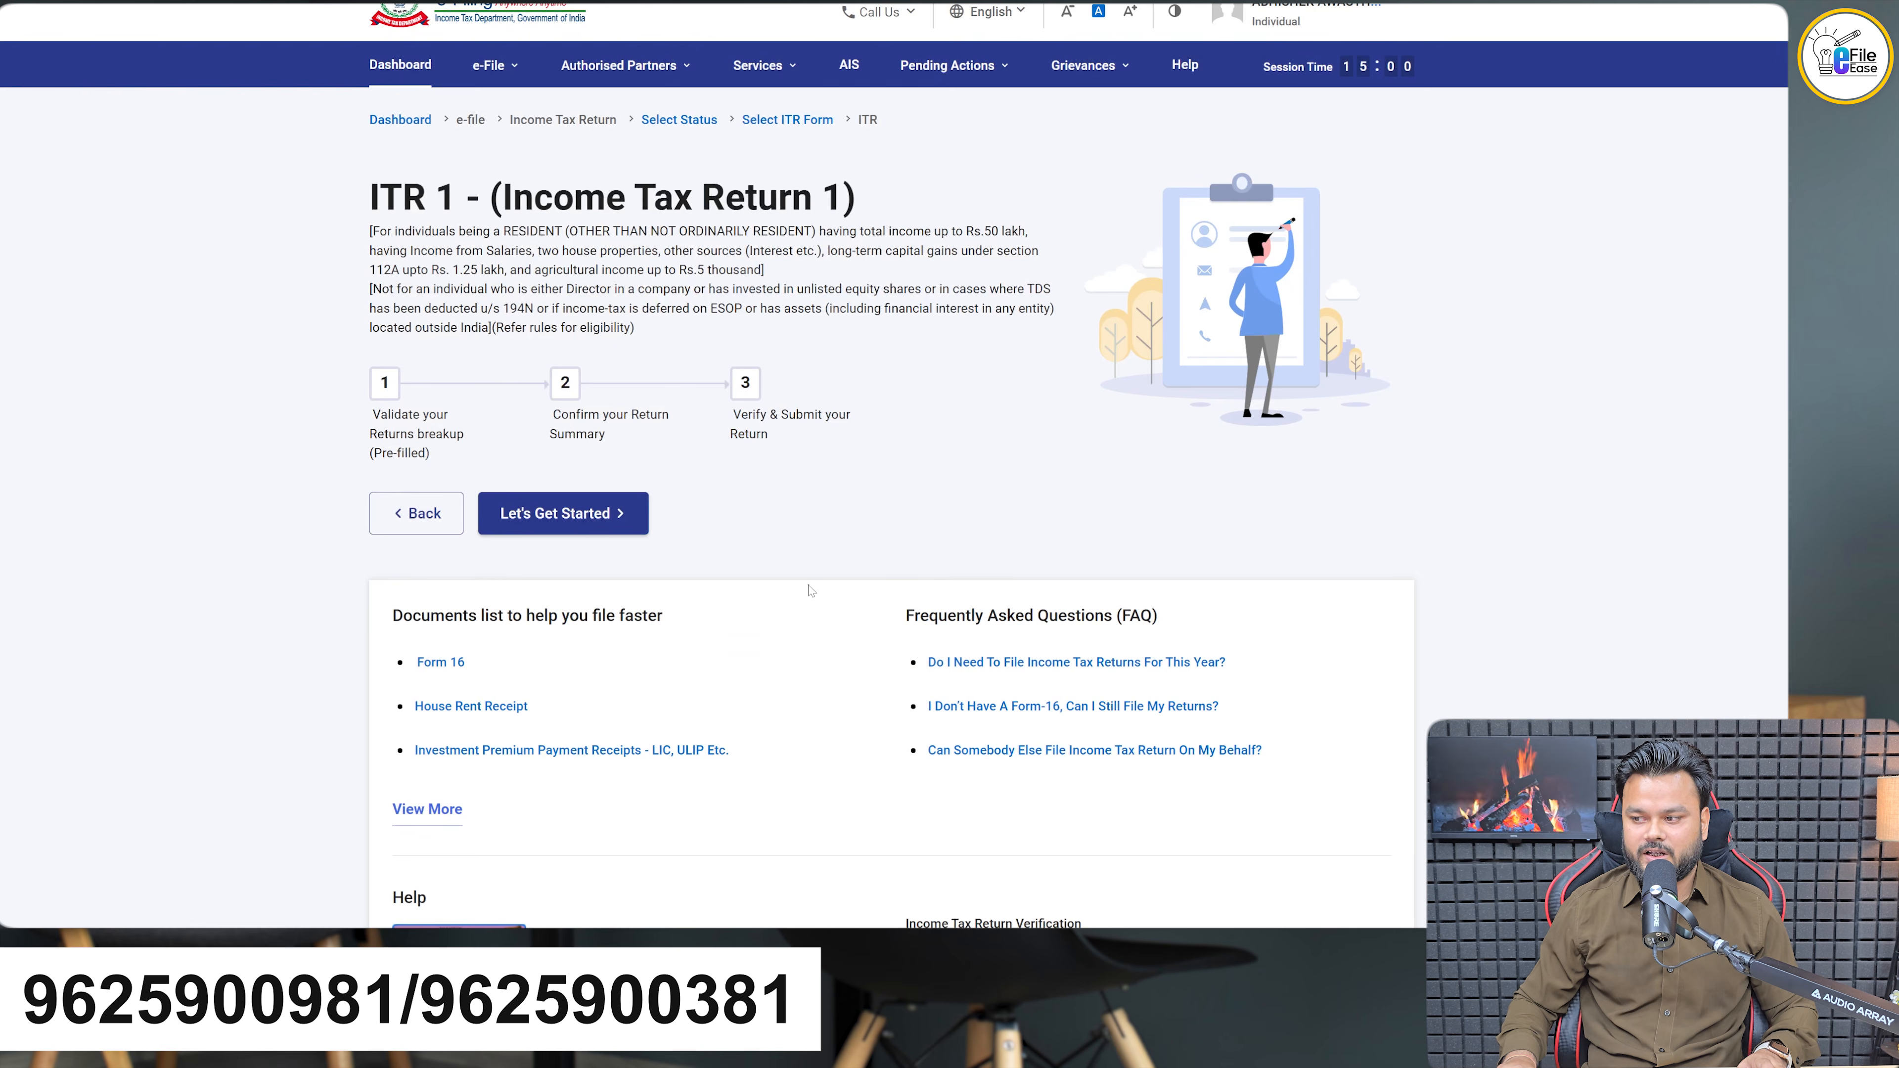
pyautogui.click(576, 515)
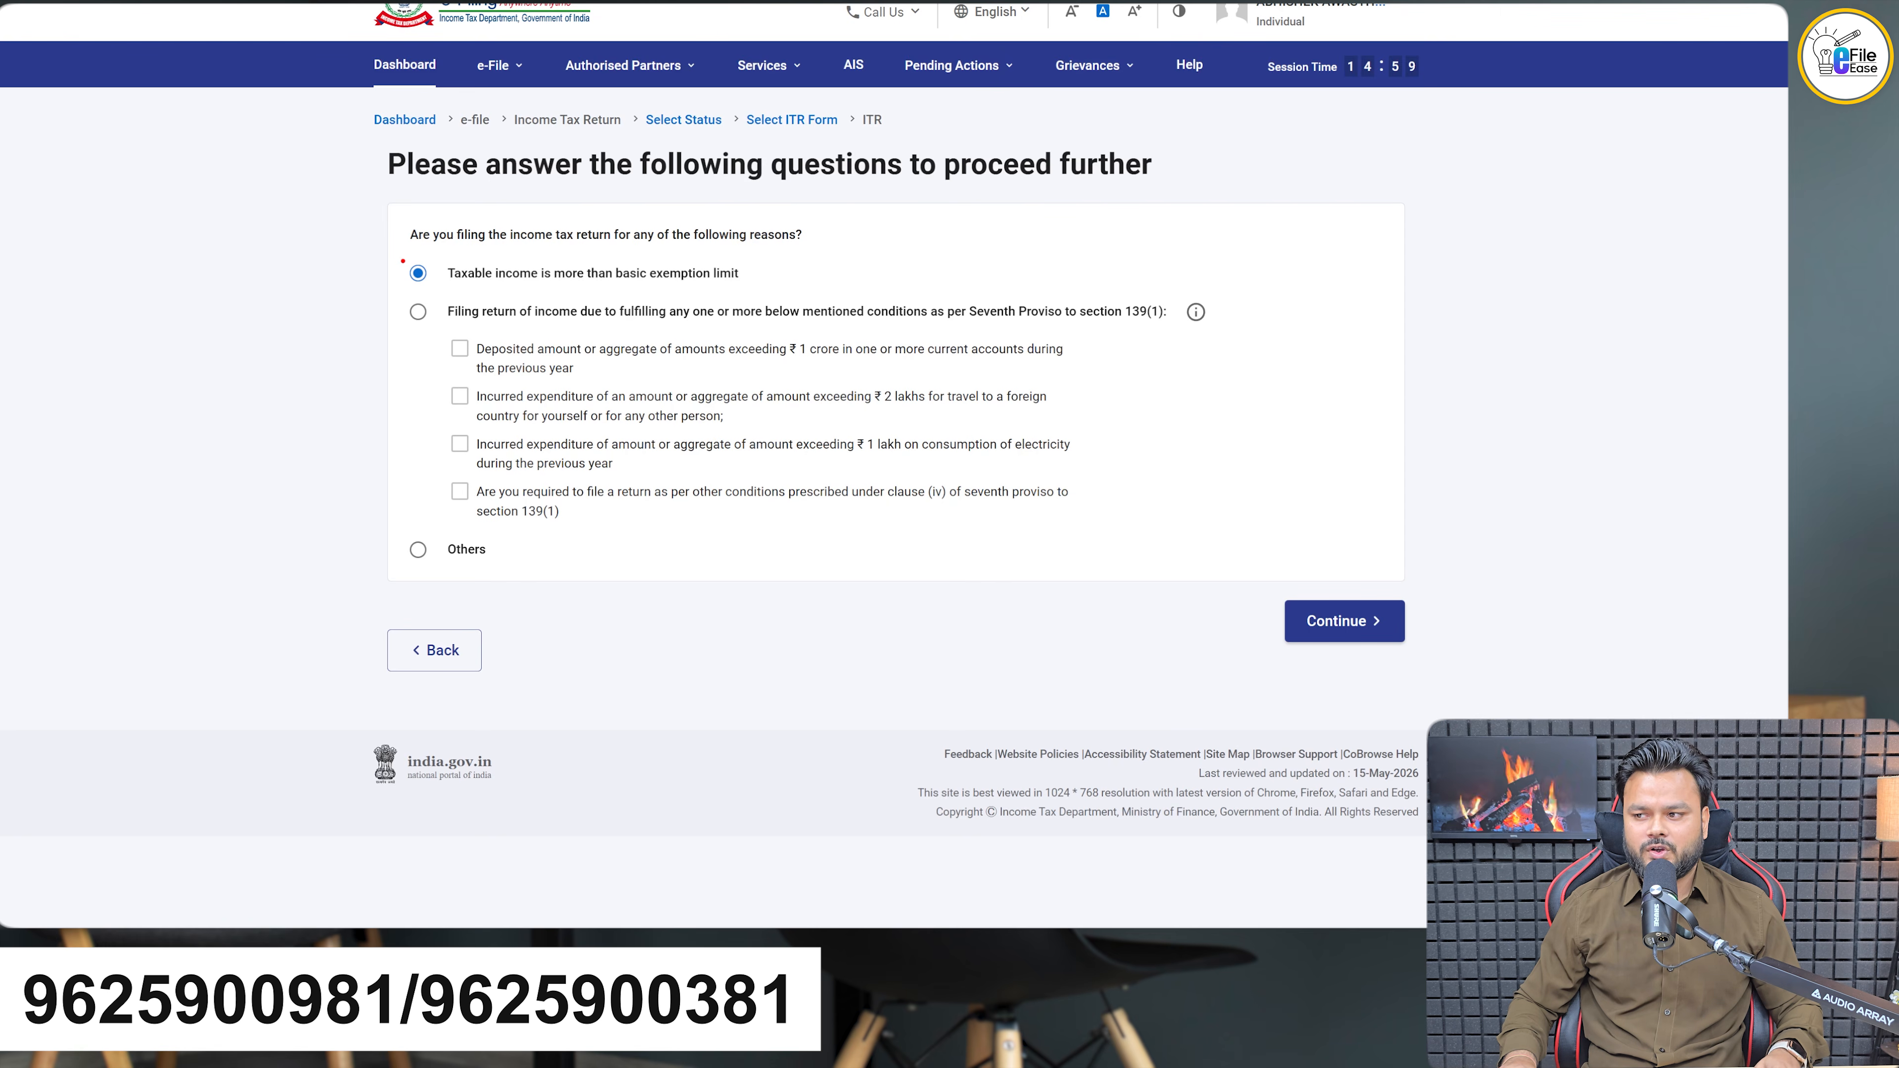
# Point out the filing reasons with temporary red marks and continue with taxable income more than the basic exemption limit
pyautogui.moveTo(402, 261)
pyautogui.mouseDown()
pyautogui.moveTo(528, 302)
pyautogui.moveTo(798, 298)
pyautogui.mouseUp()
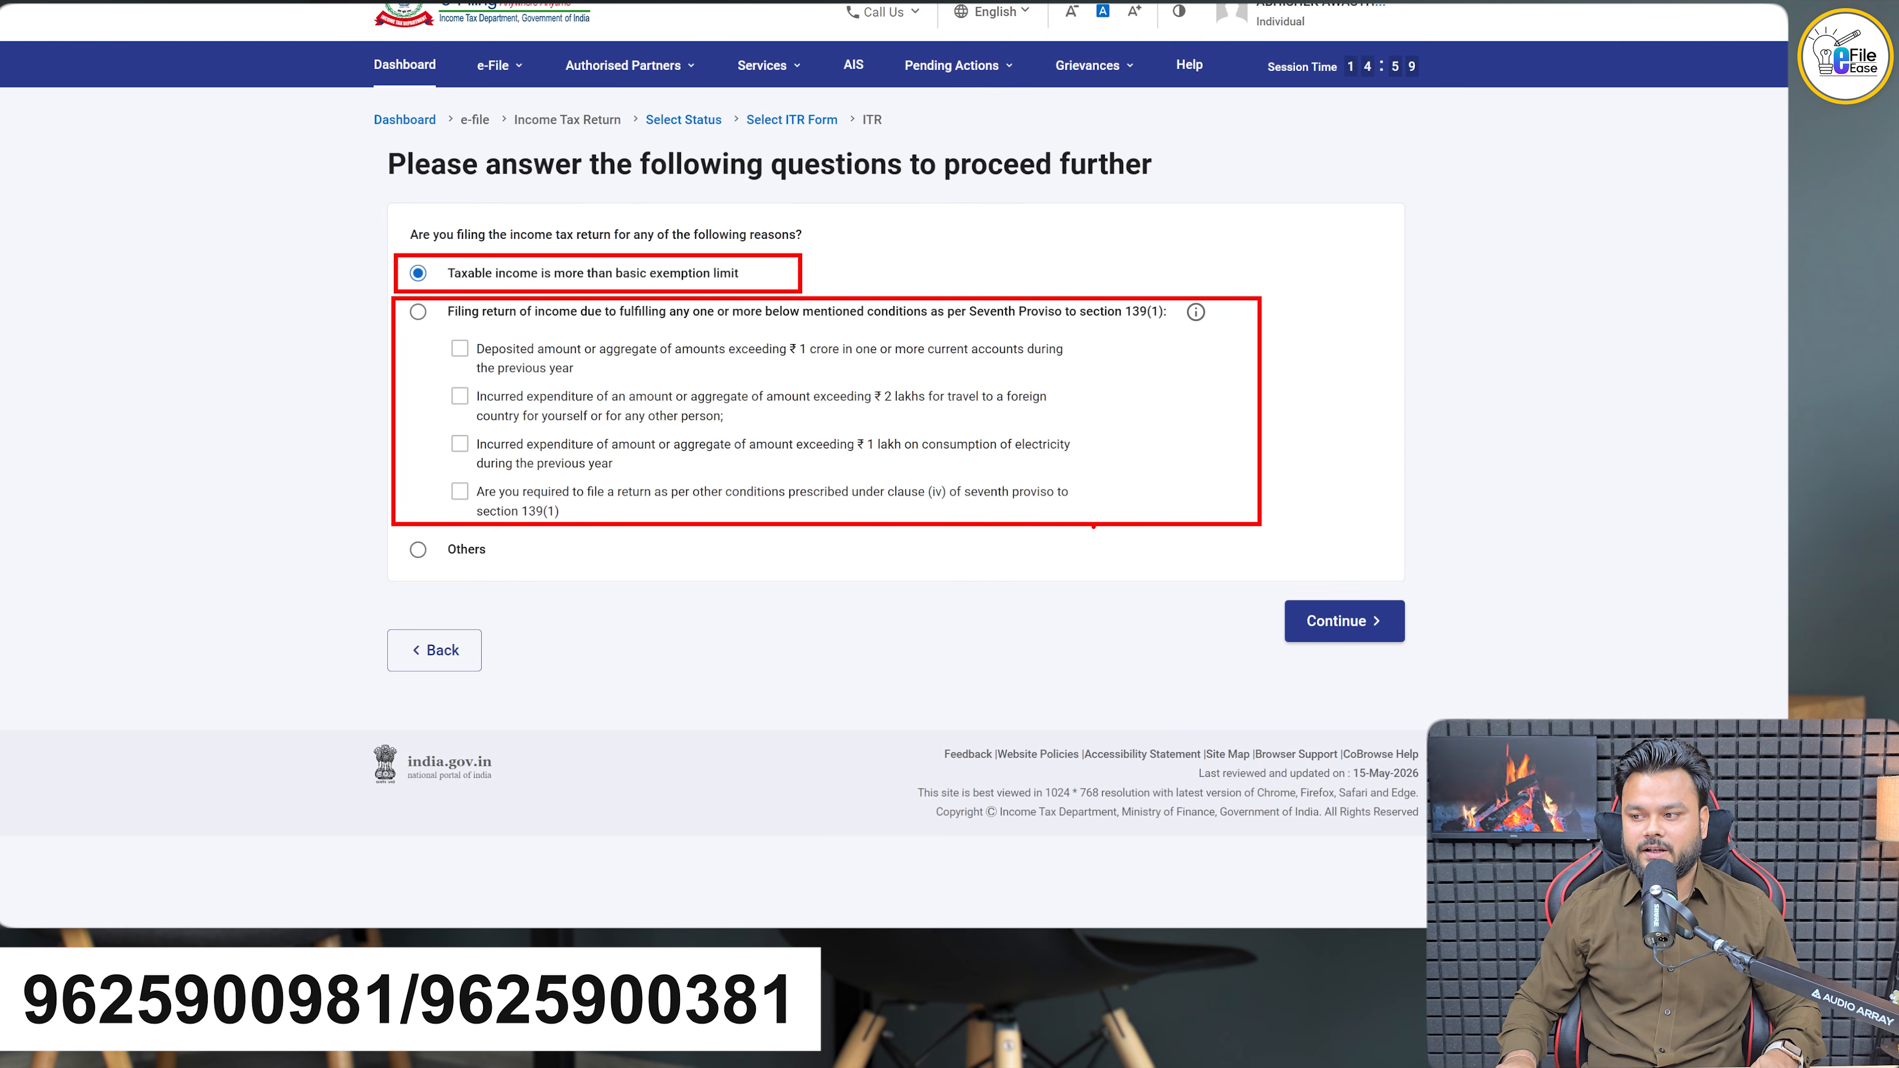
pyautogui.moveTo(872, 252); pyautogui.dragTo(958, 259)
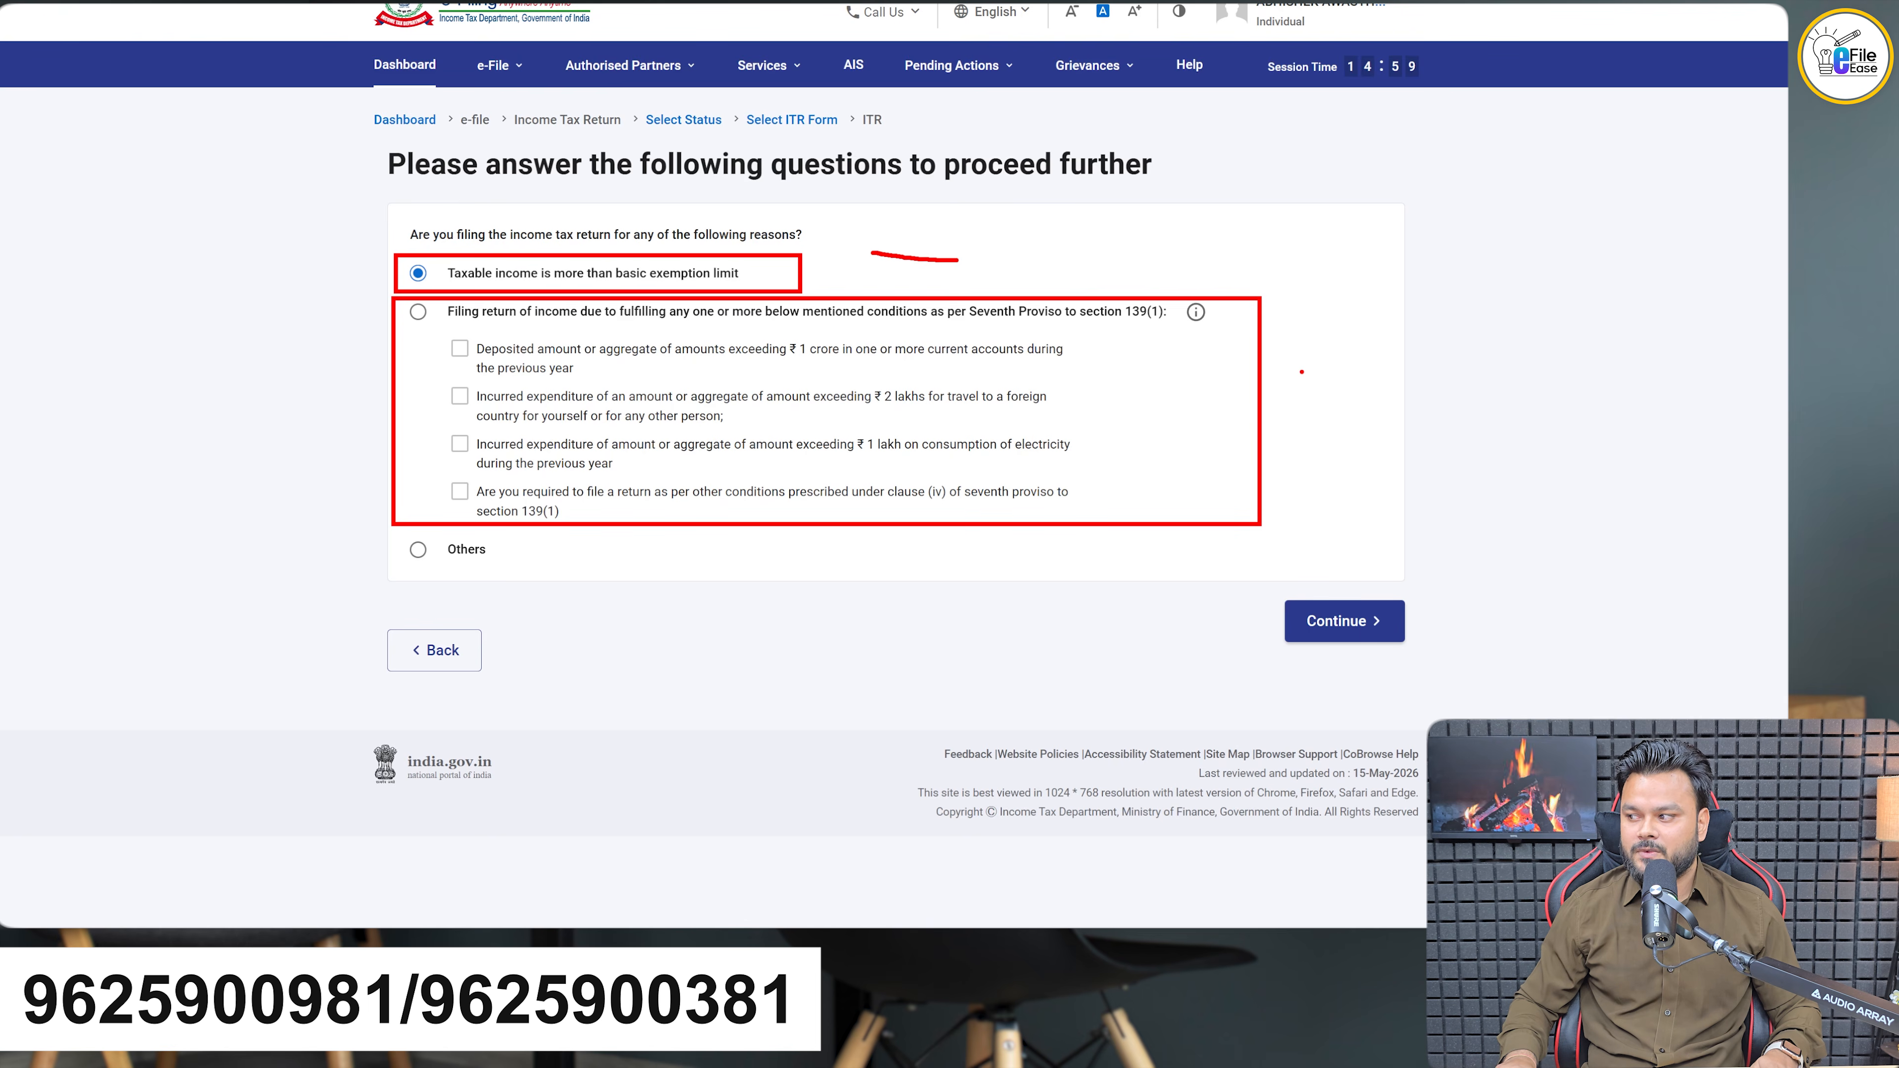
pyautogui.moveTo(1302, 372); pyautogui.dragTo(1341, 352)
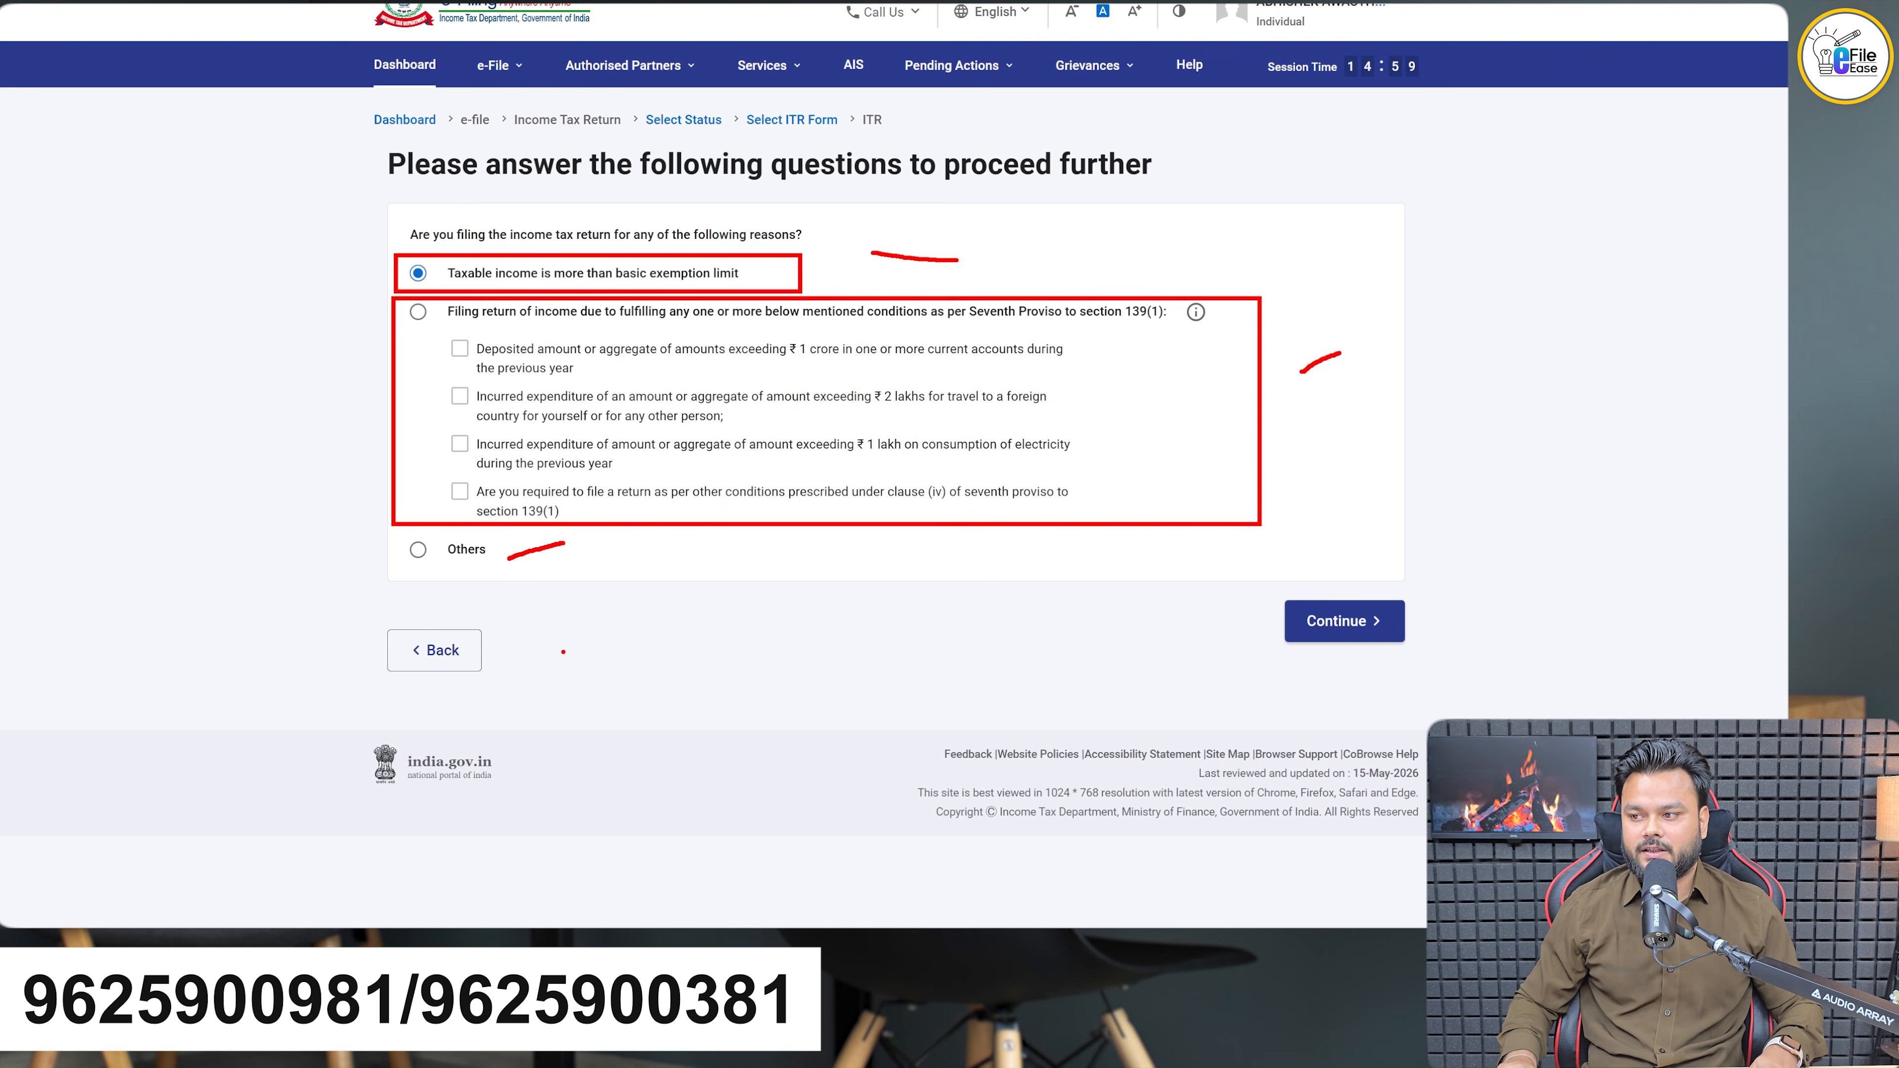
pyautogui.press('Escape')
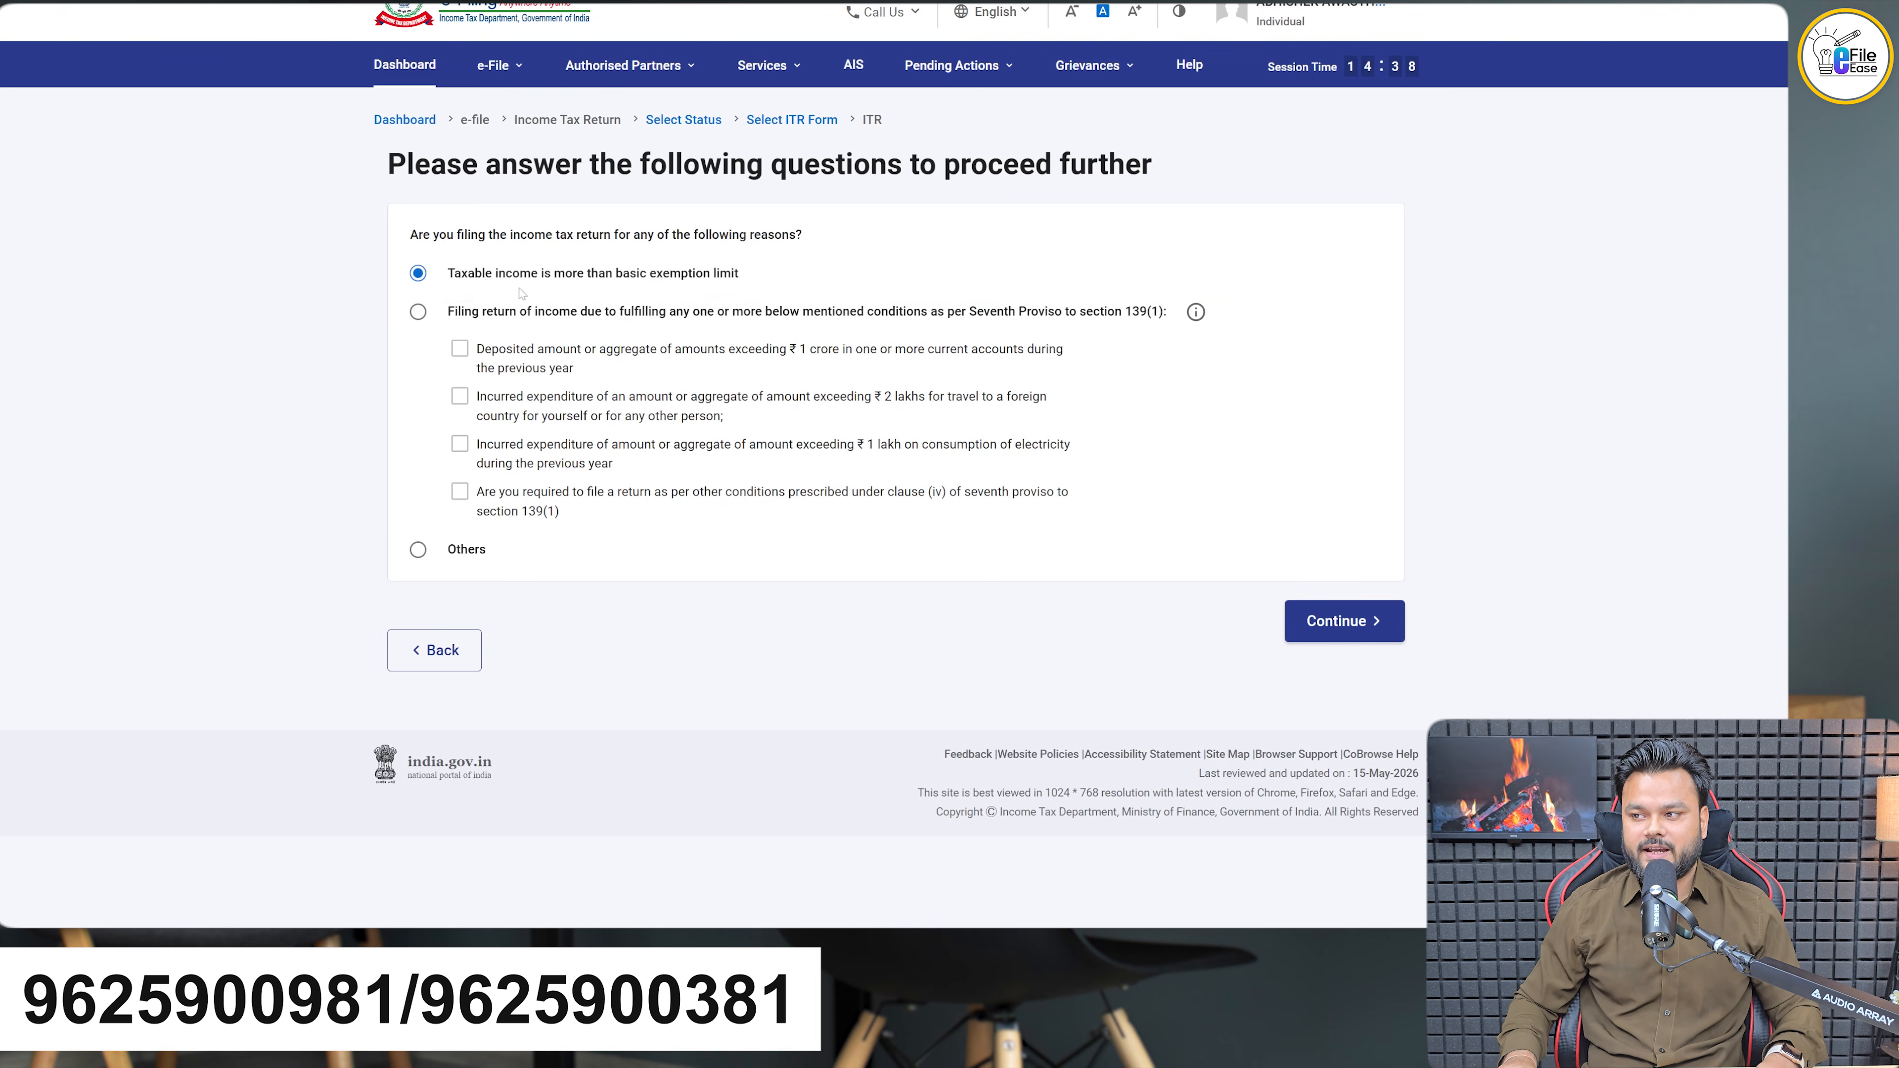
pyautogui.click(1346, 620)
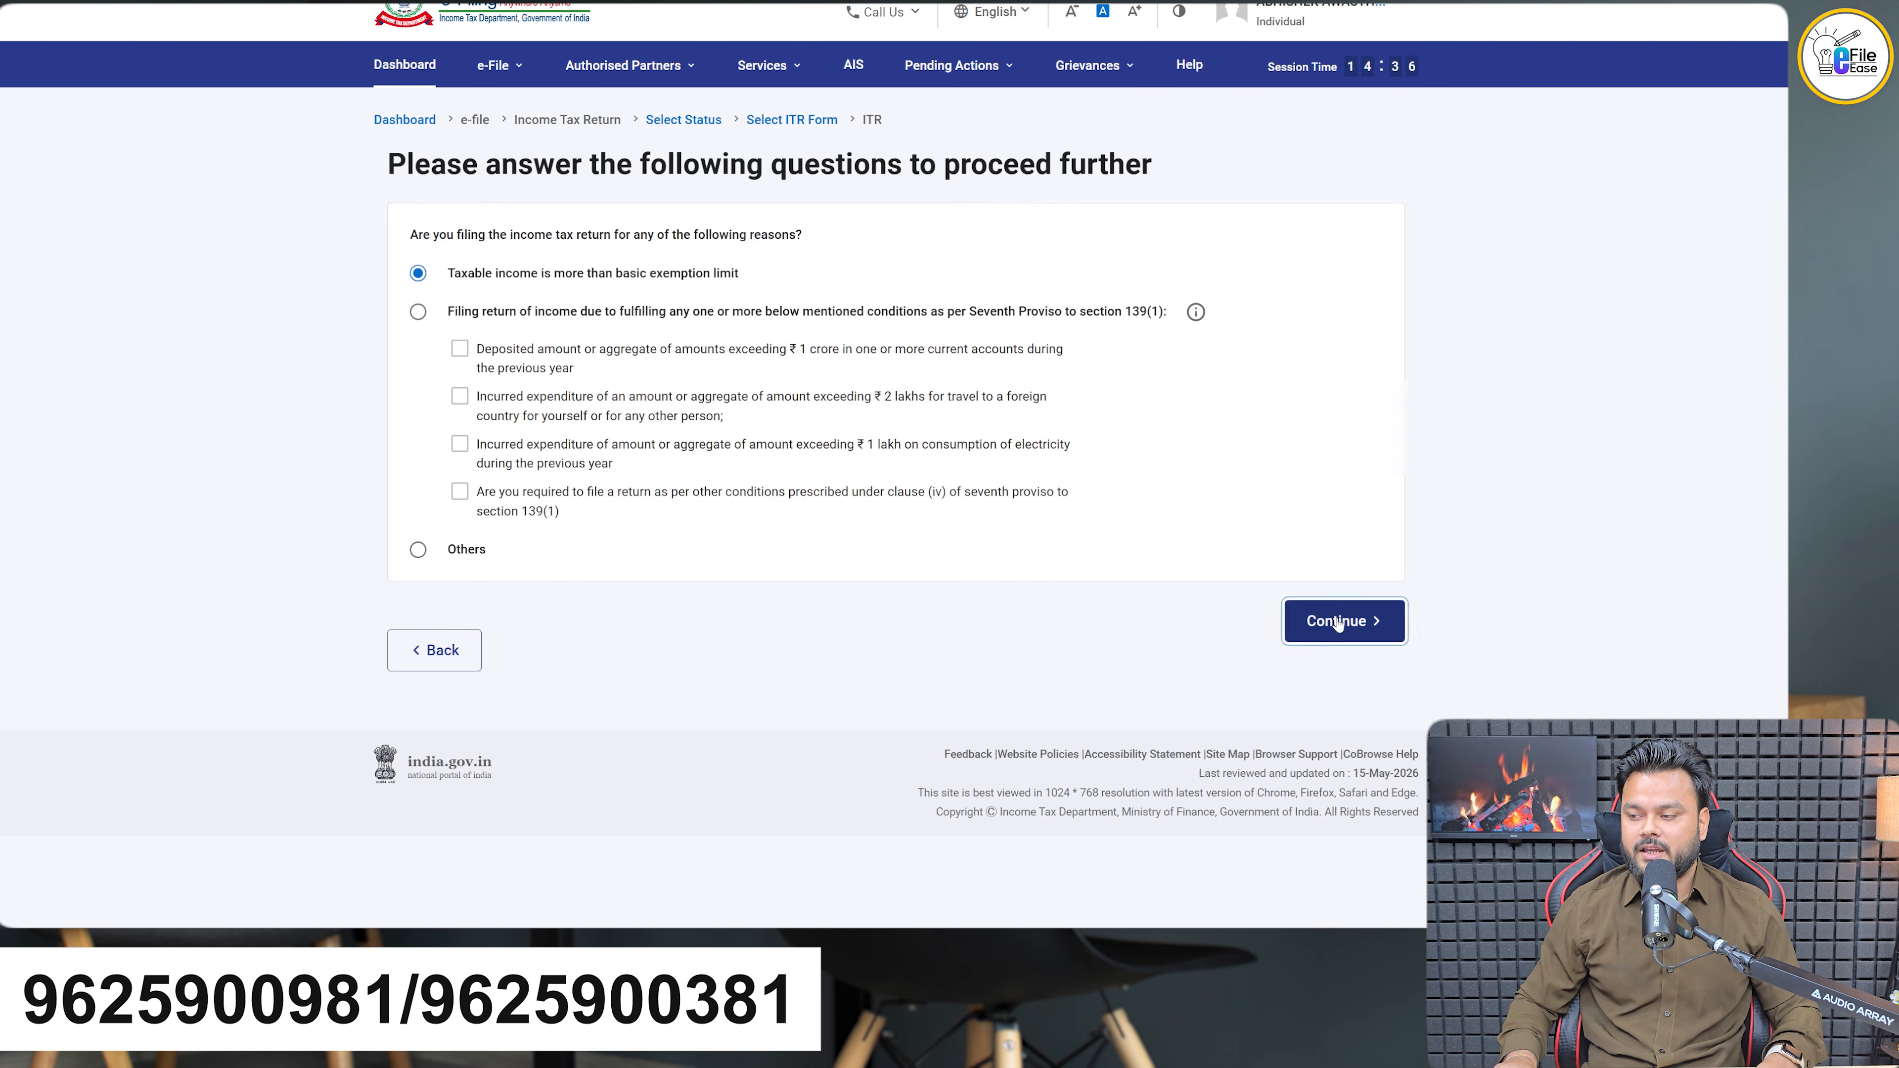
pyautogui.click(903, 590)
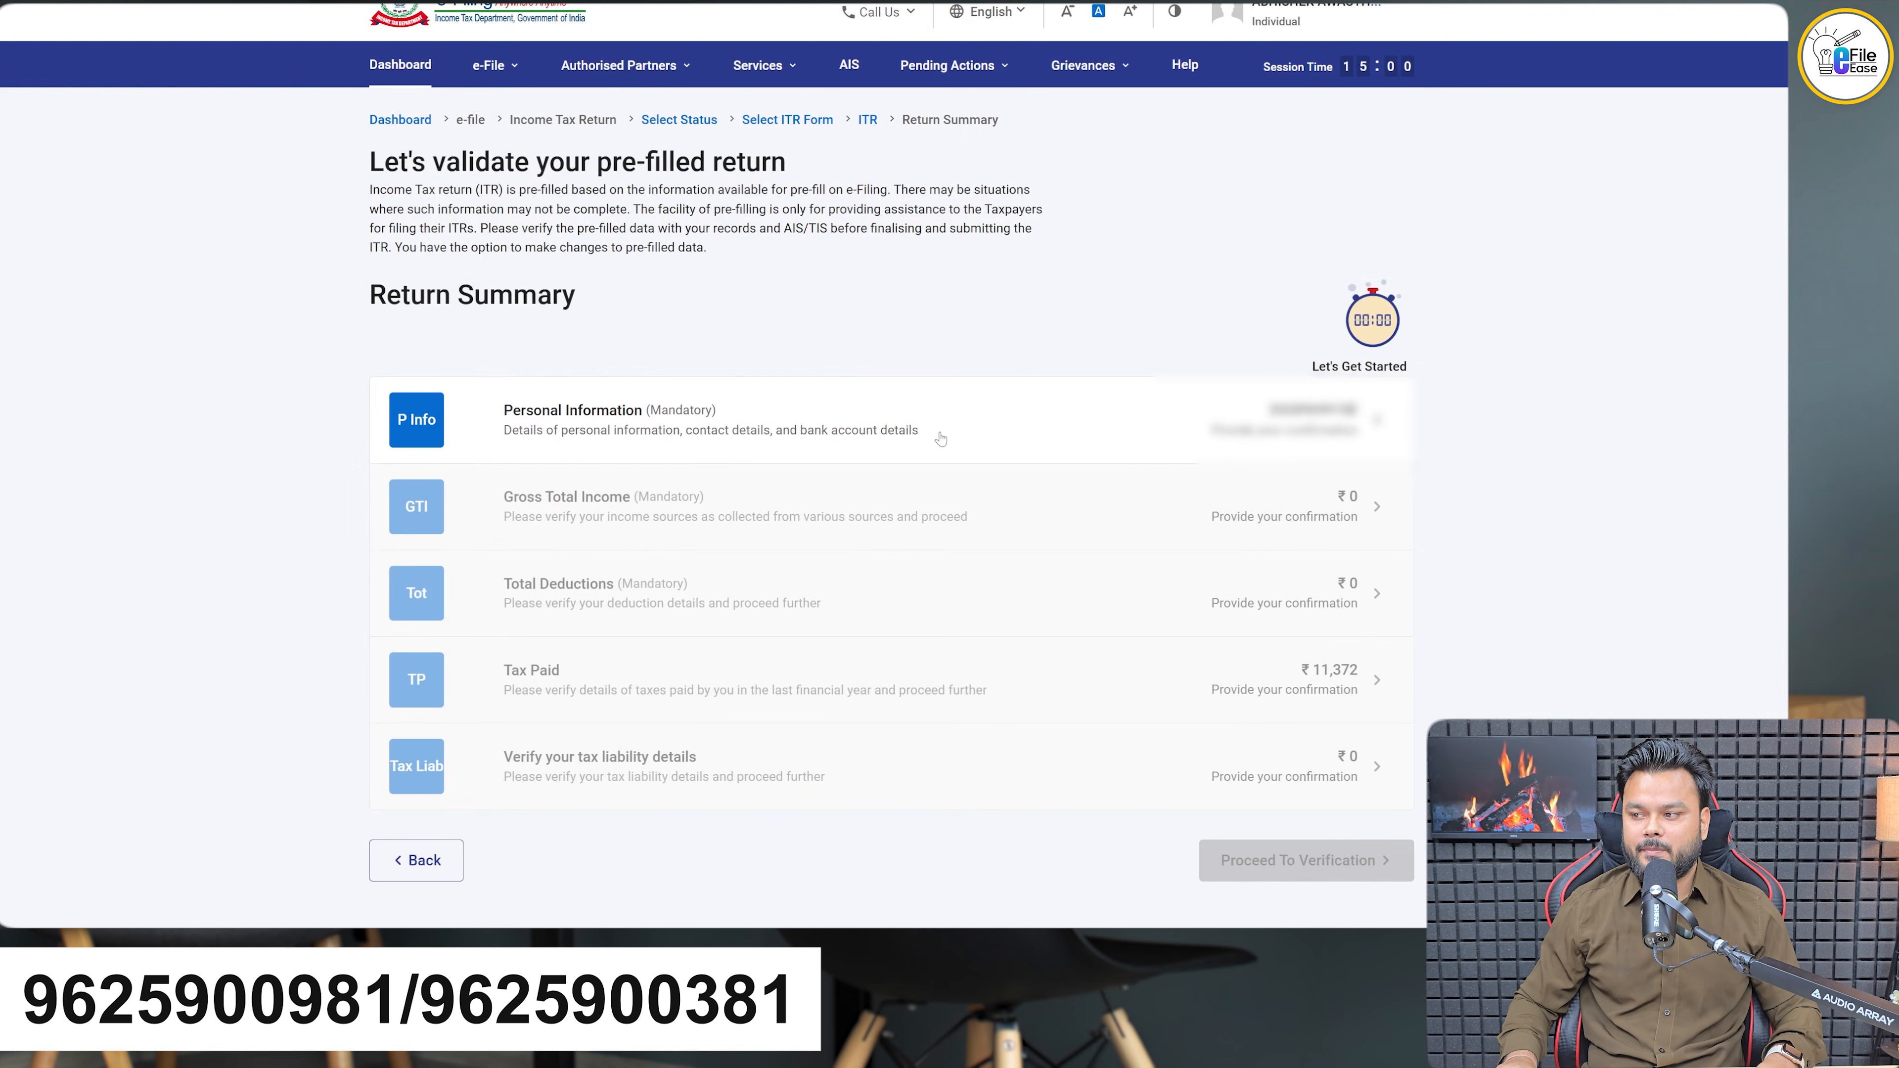
# Edit the contact details in Personal Information, declare the secondary address same as the primary address, and save
pyautogui.click(1009, 433)
pyautogui.click(1233, 505)
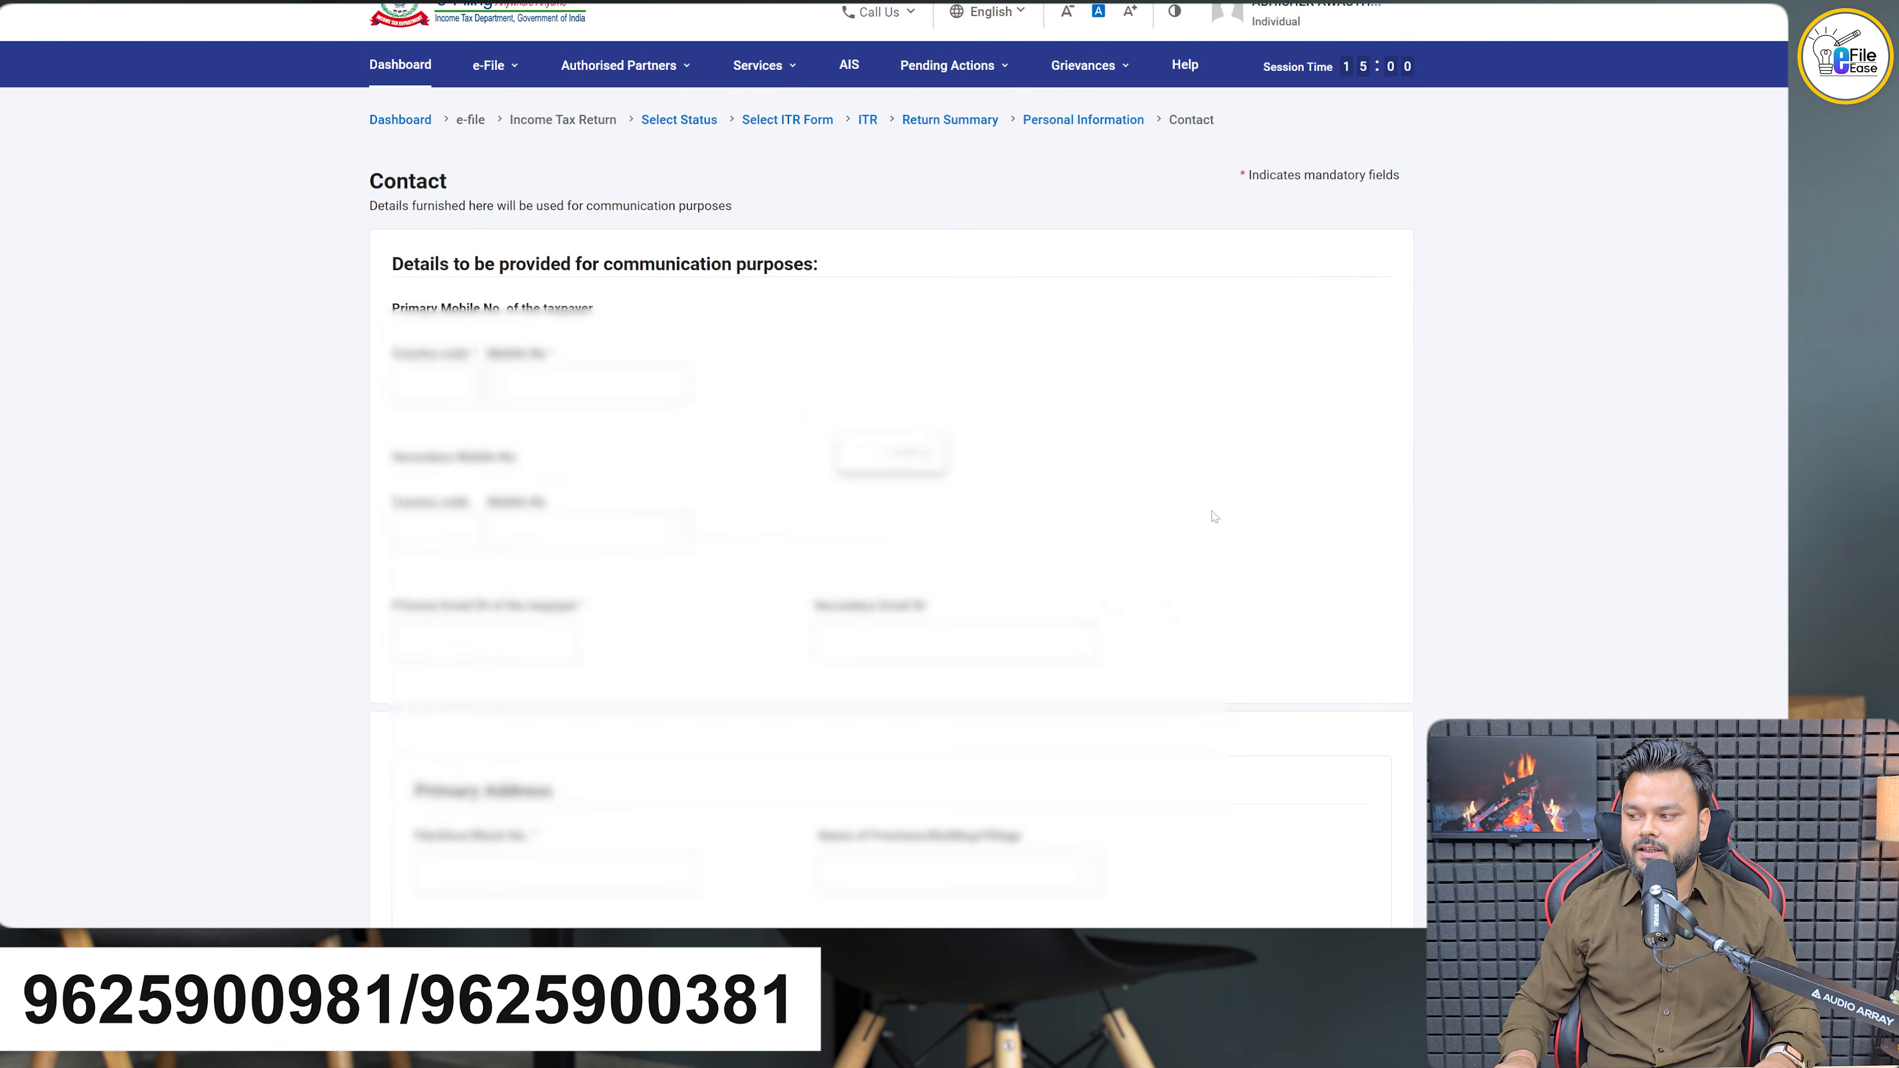
pyautogui.scroll(-10, 741, 590)
pyautogui.scroll(-3, 741, 590)
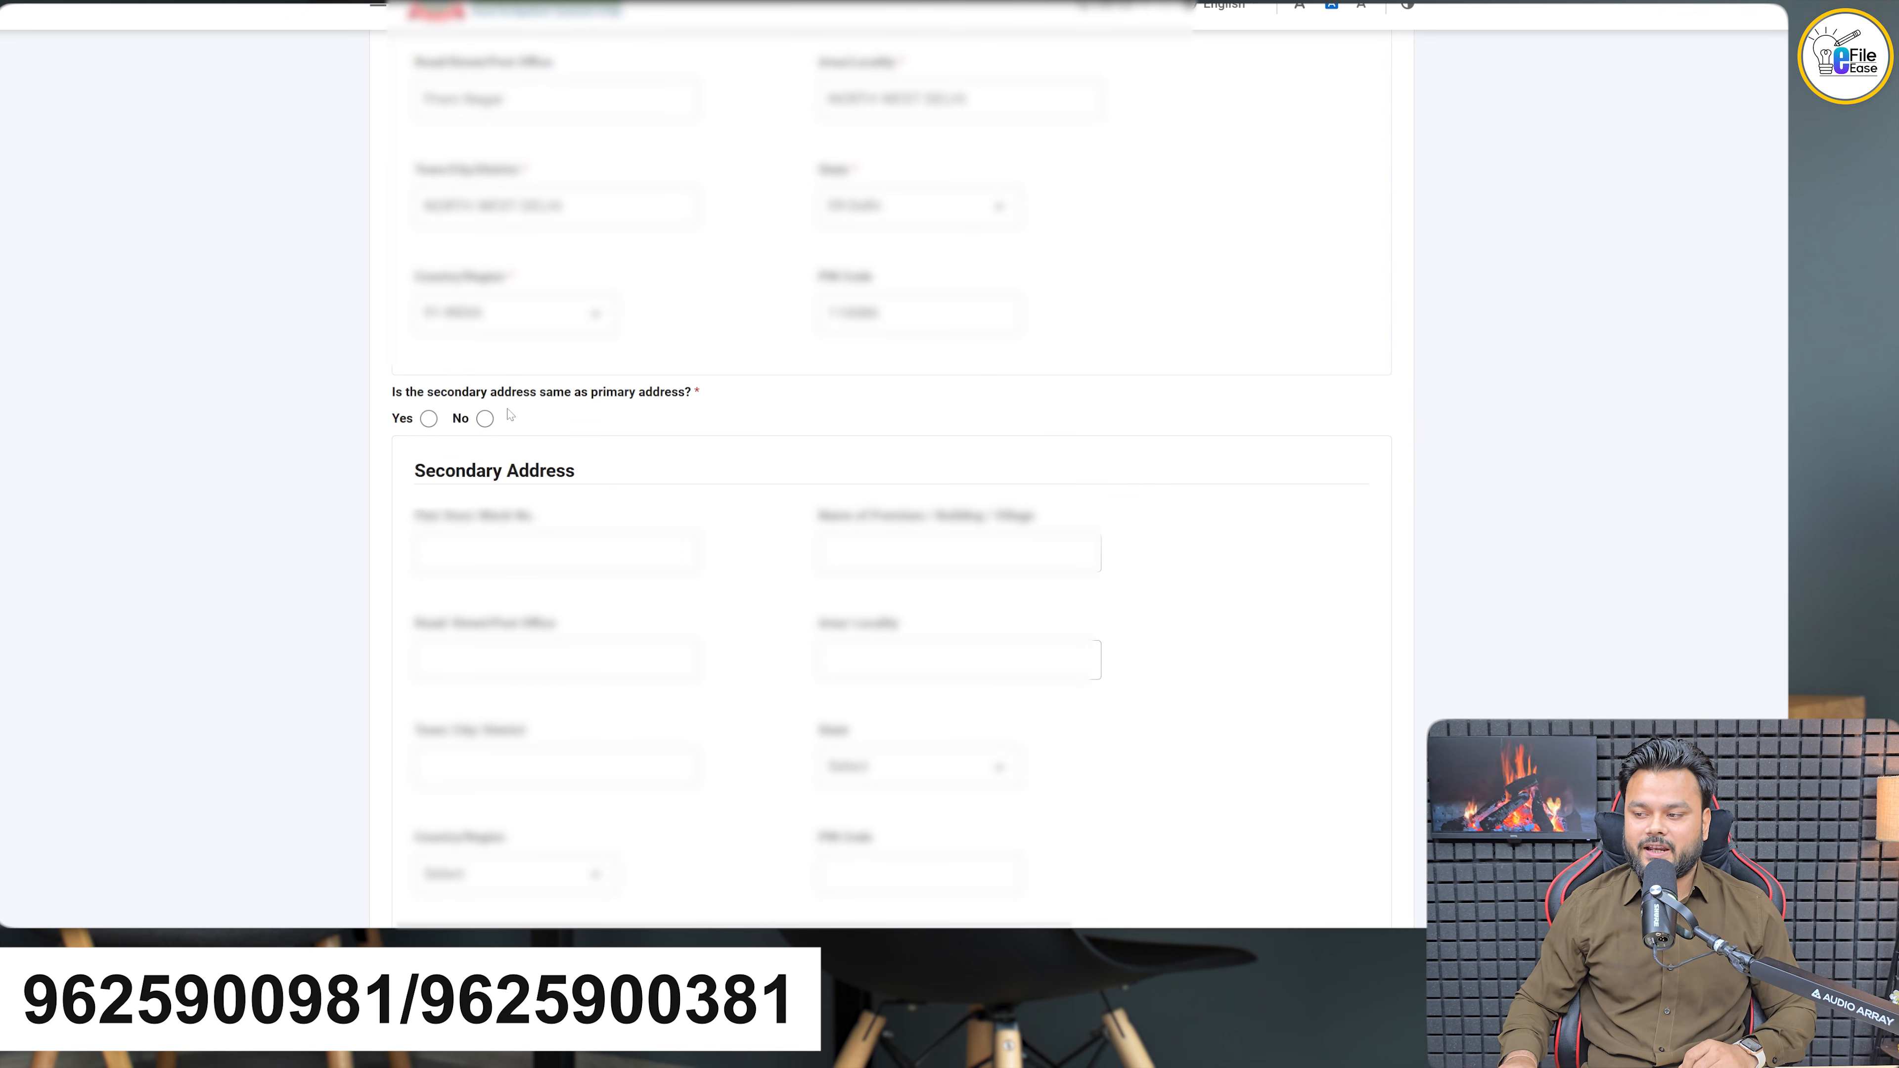
pyautogui.click(429, 420)
pyautogui.scroll(-3, 897, 524)
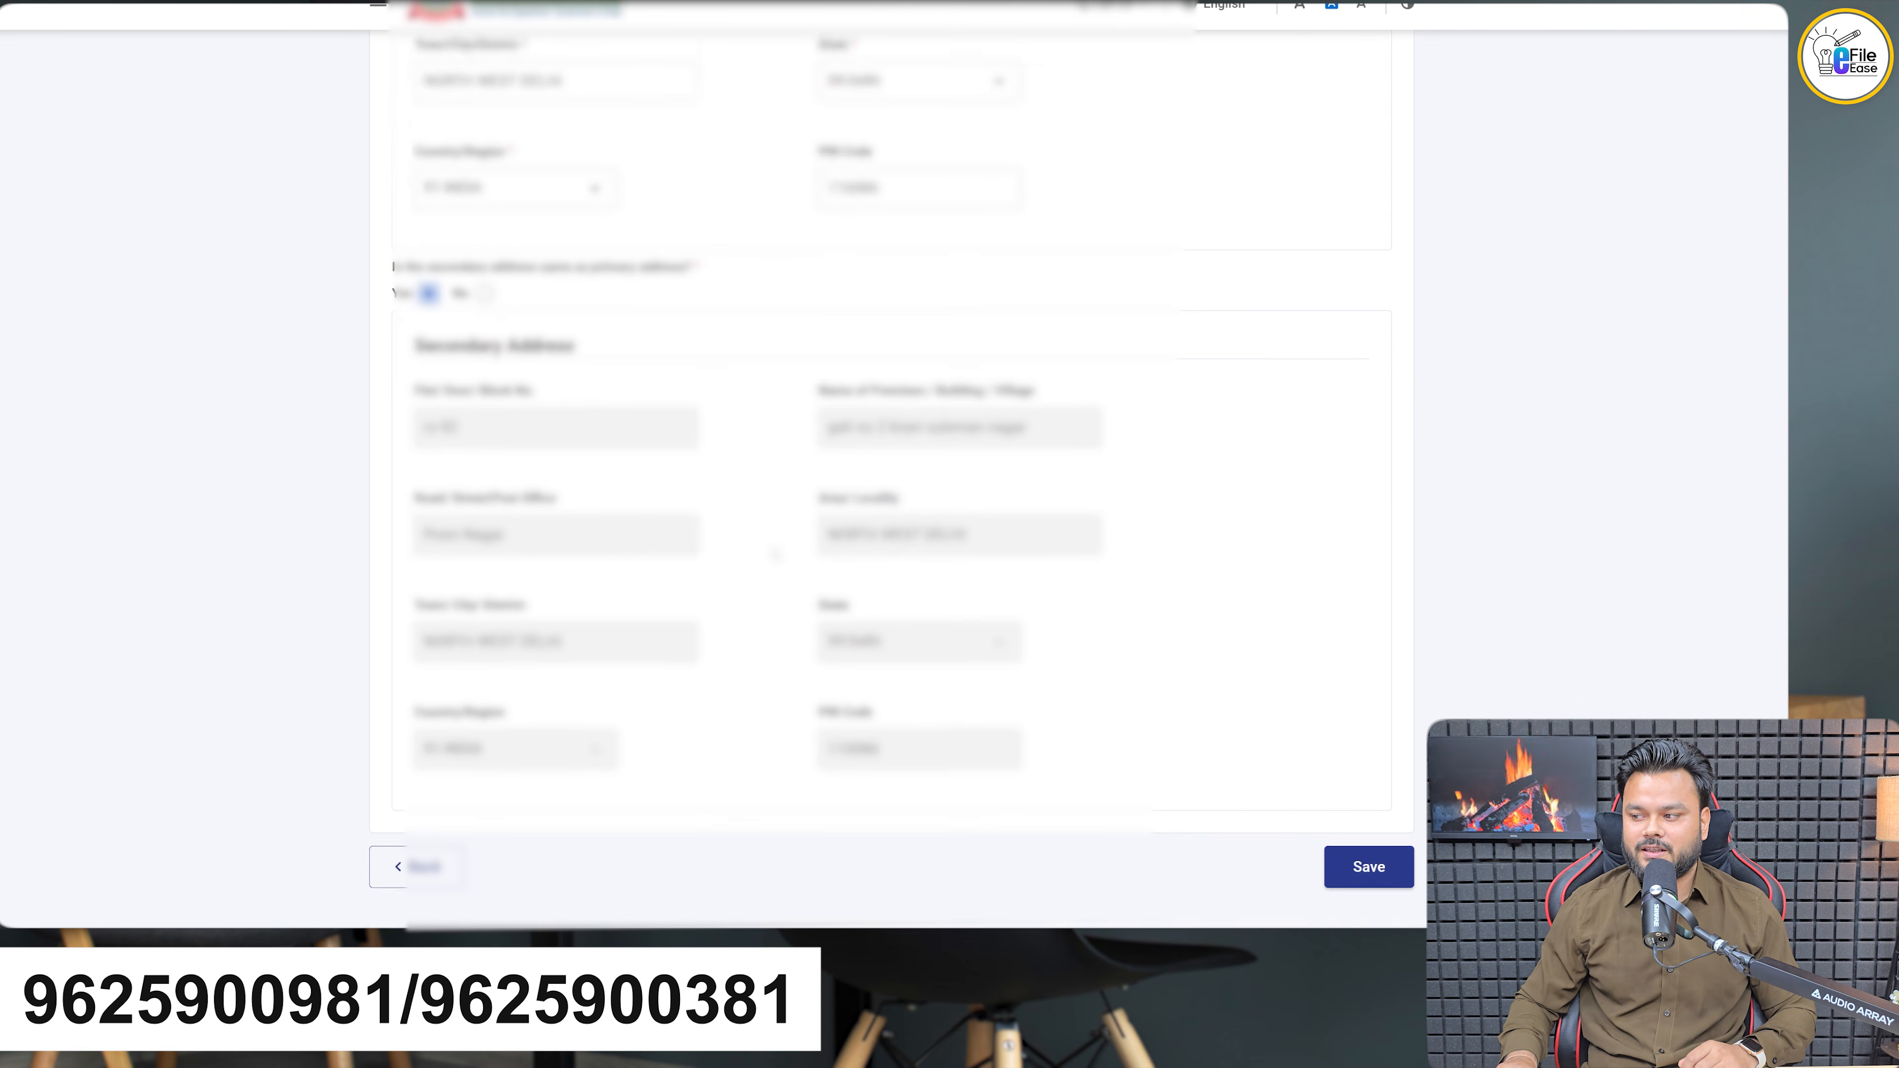
pyautogui.click(1368, 743)
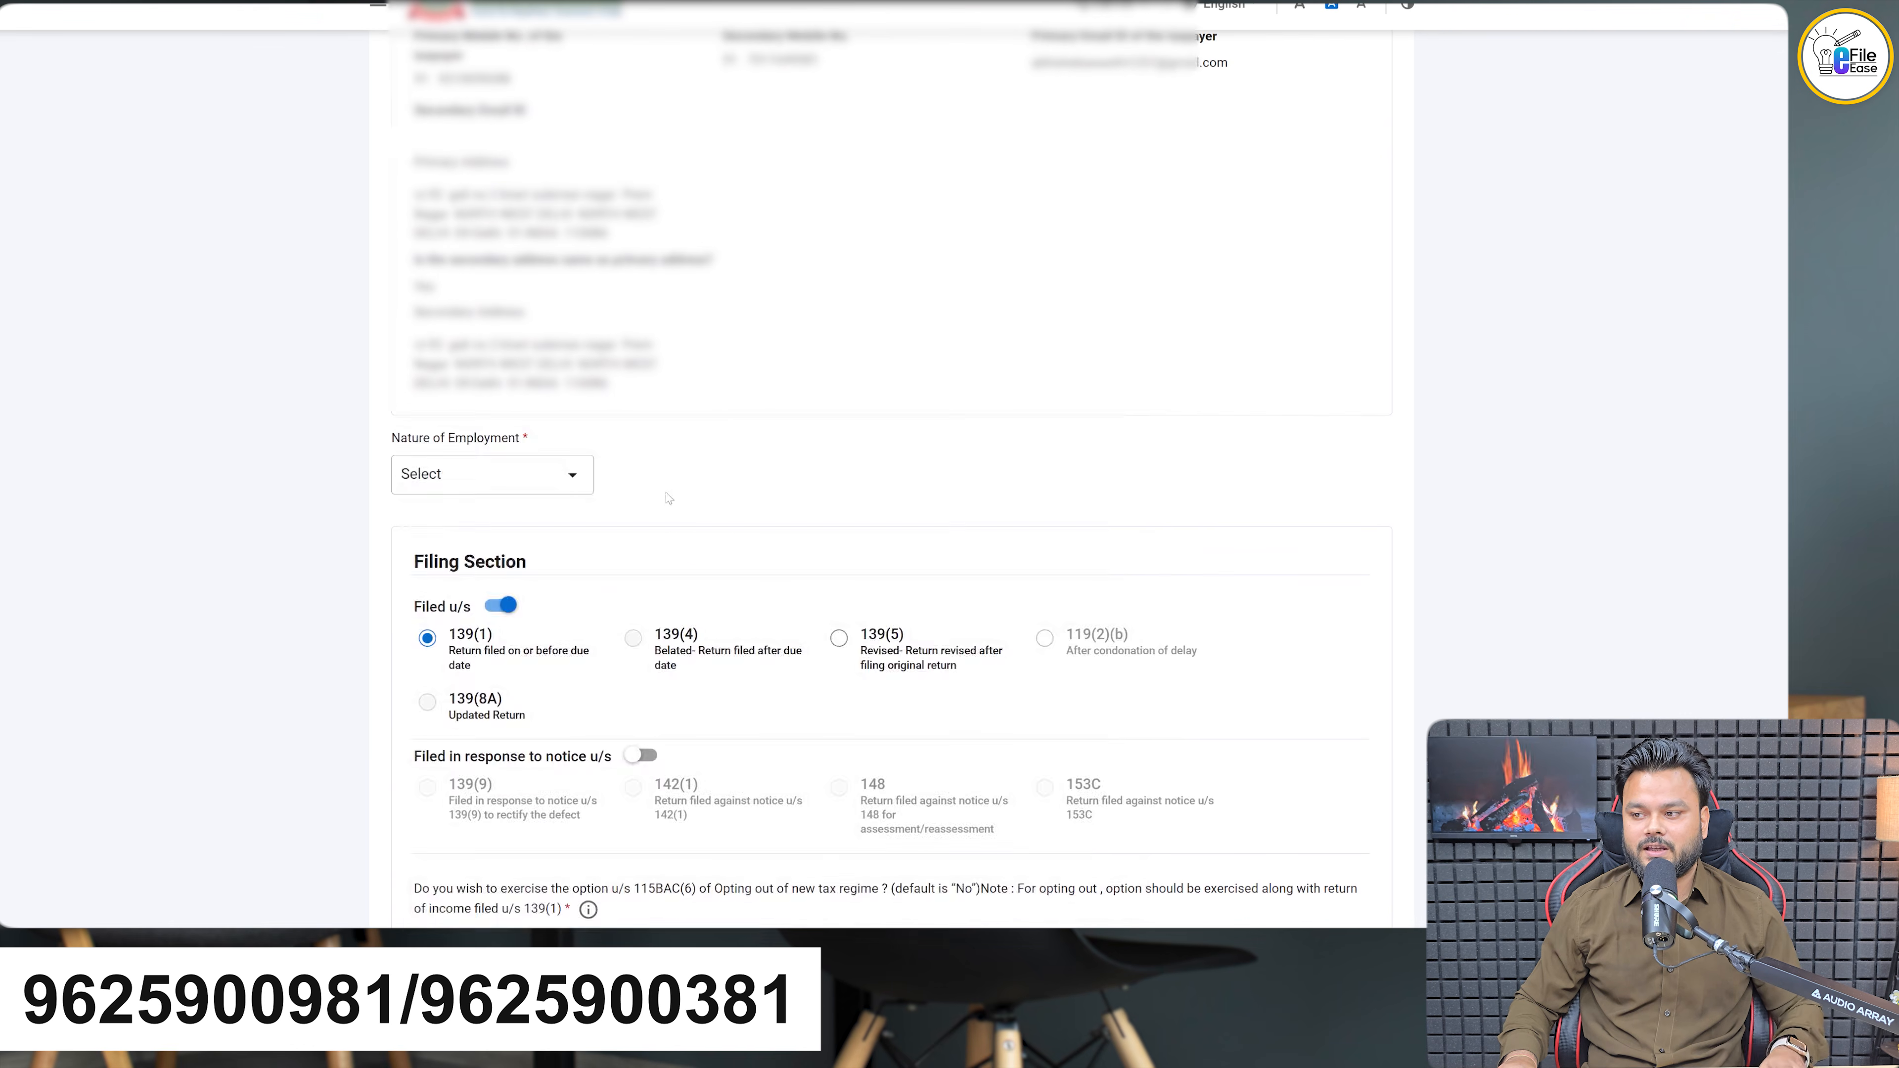
# Select Central Government as the nature of employment and confirm the Personal Information section under the new tax regime
pyautogui.click(527, 490)
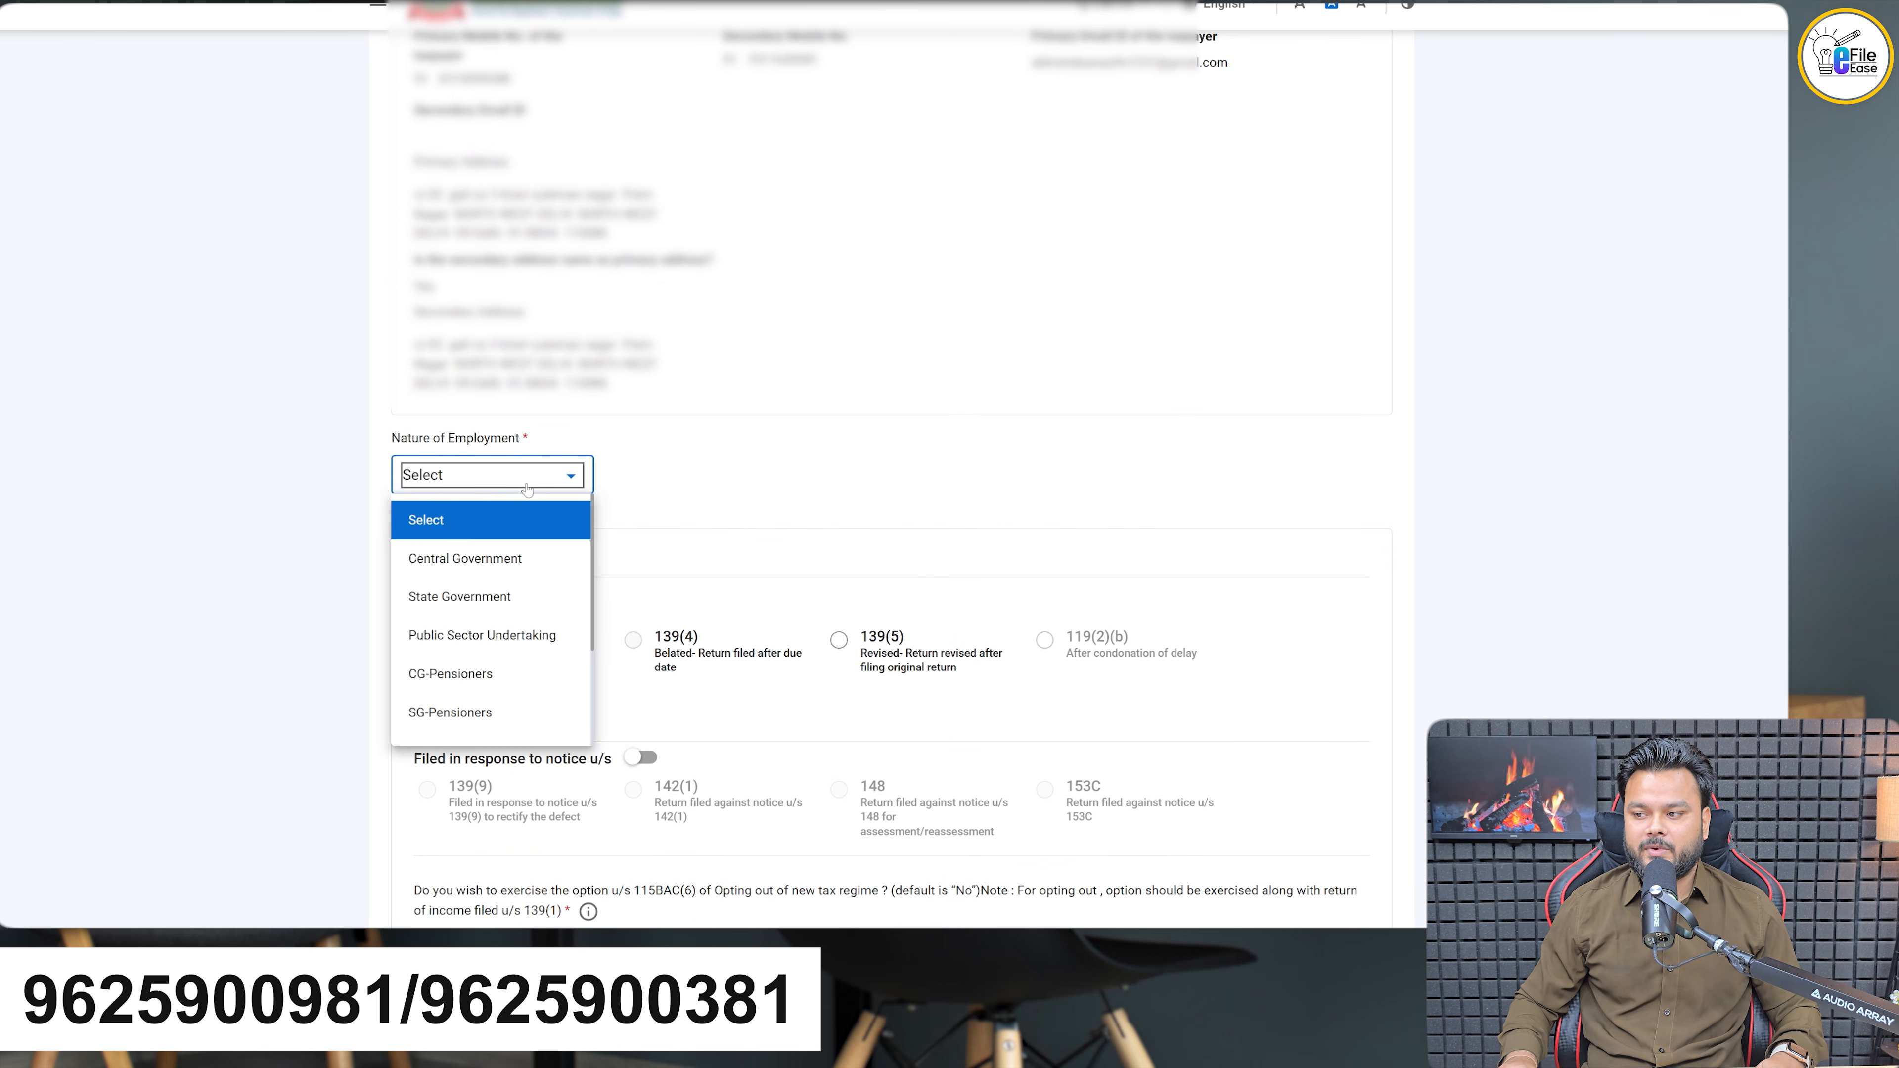
pyautogui.click(509, 570)
pyautogui.scroll(-5, 652, 537)
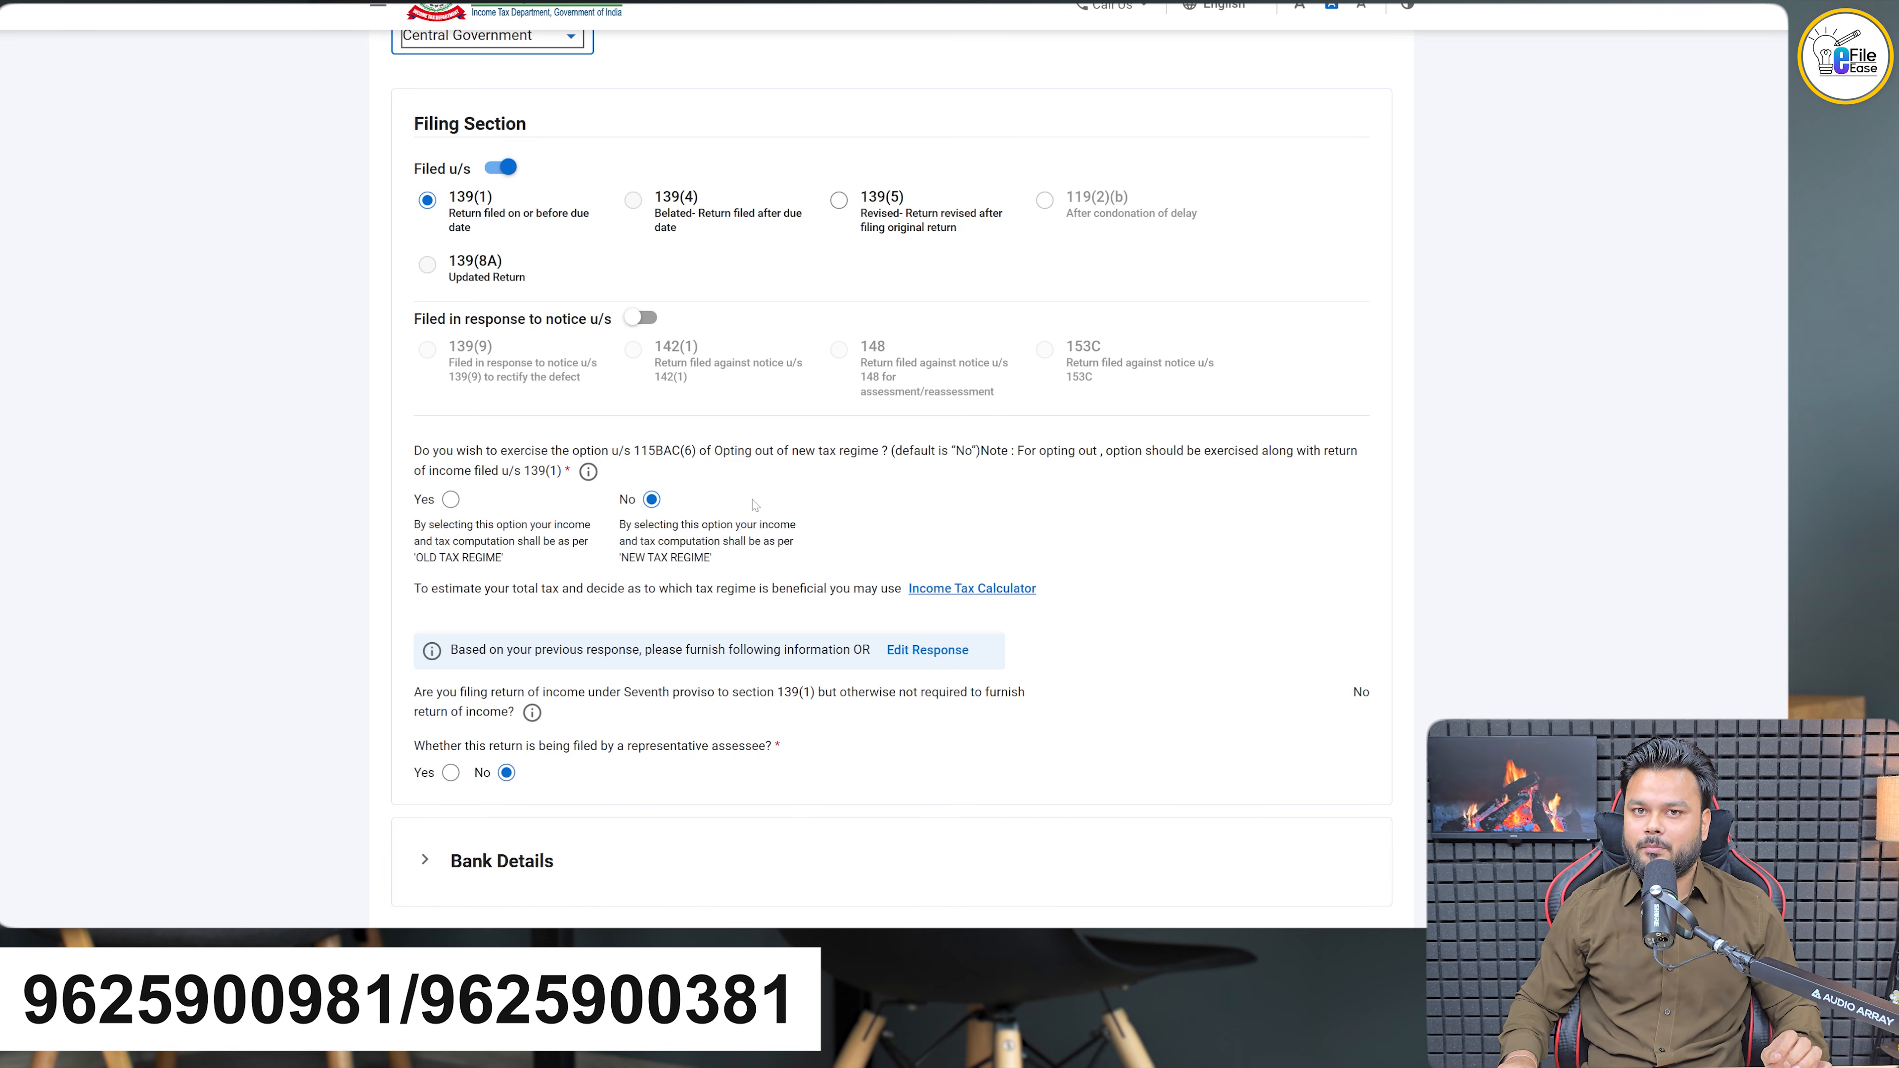
pyautogui.moveTo(613, 487); pyautogui.dragTo(715, 546)
pyautogui.click(729, 563)
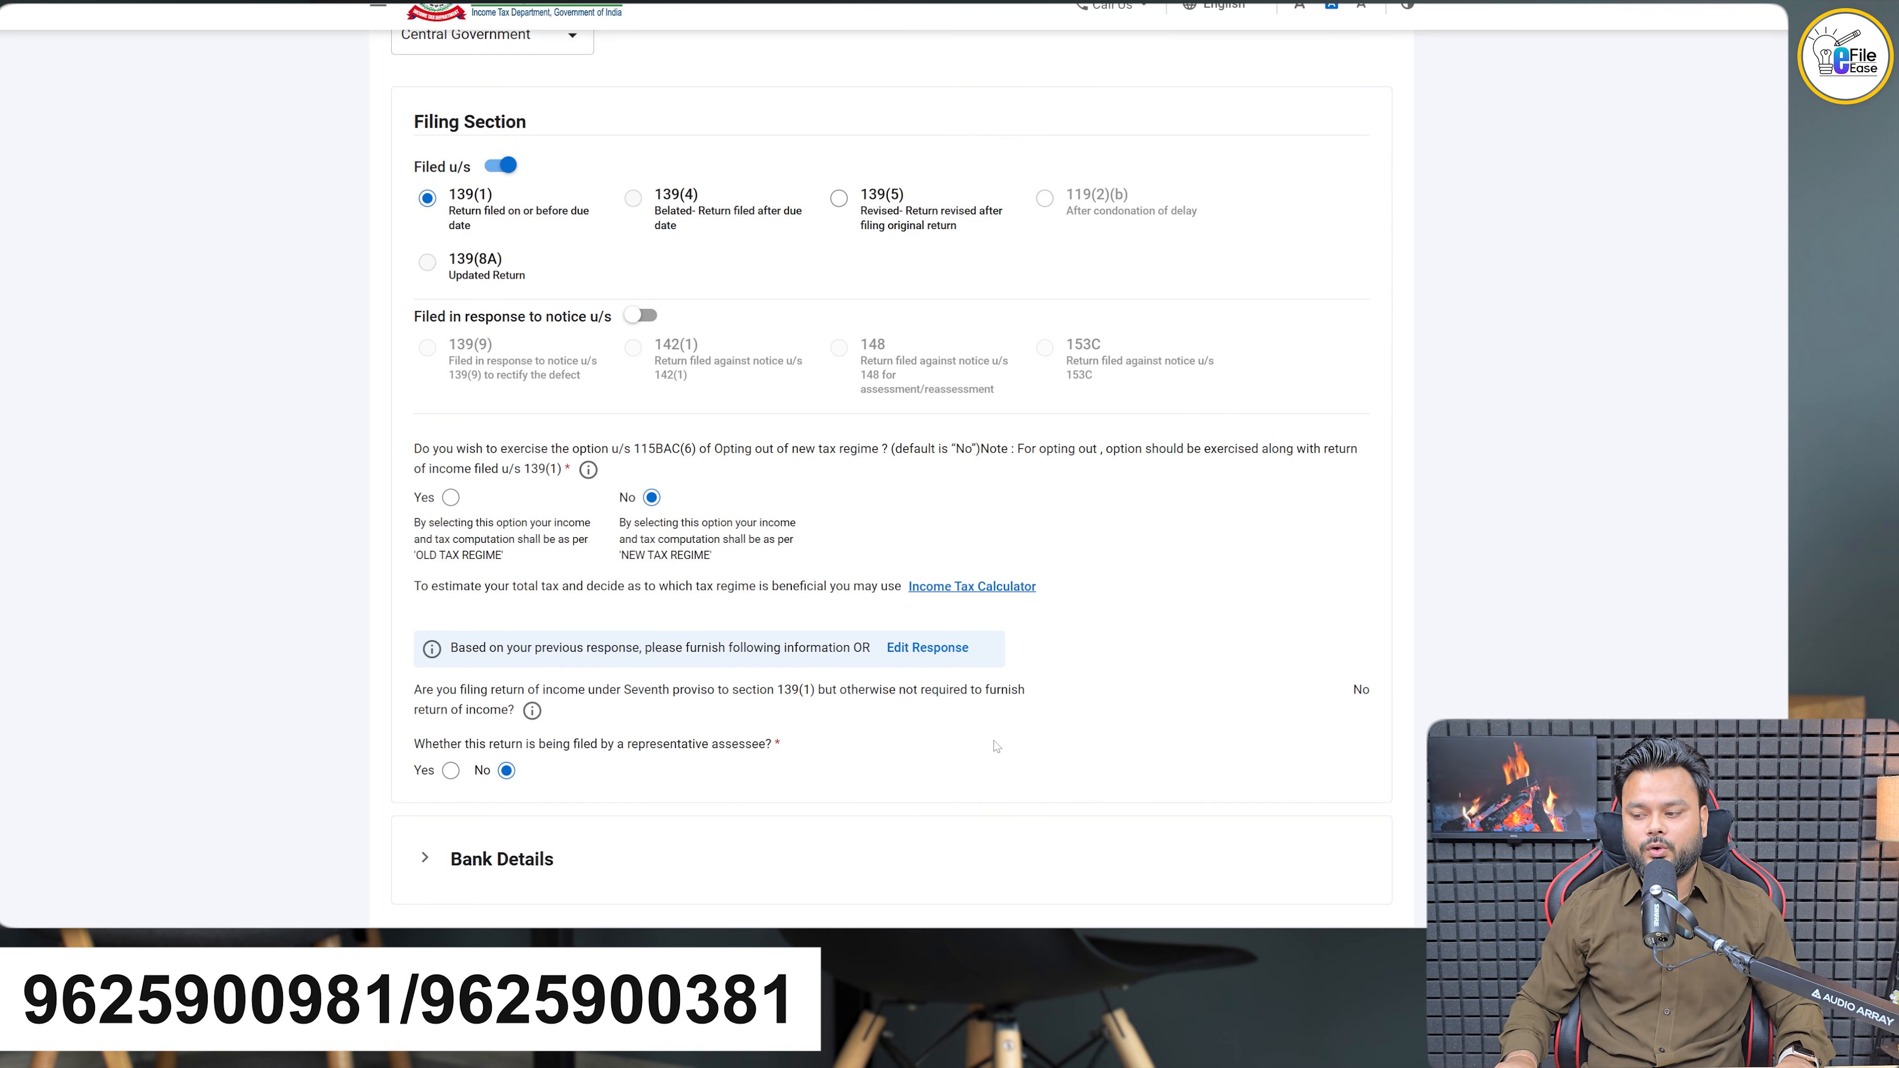
pyautogui.scroll(-2, 822, 748)
pyautogui.scroll(2, 897, 733)
pyautogui.scroll(-1, 932, 720)
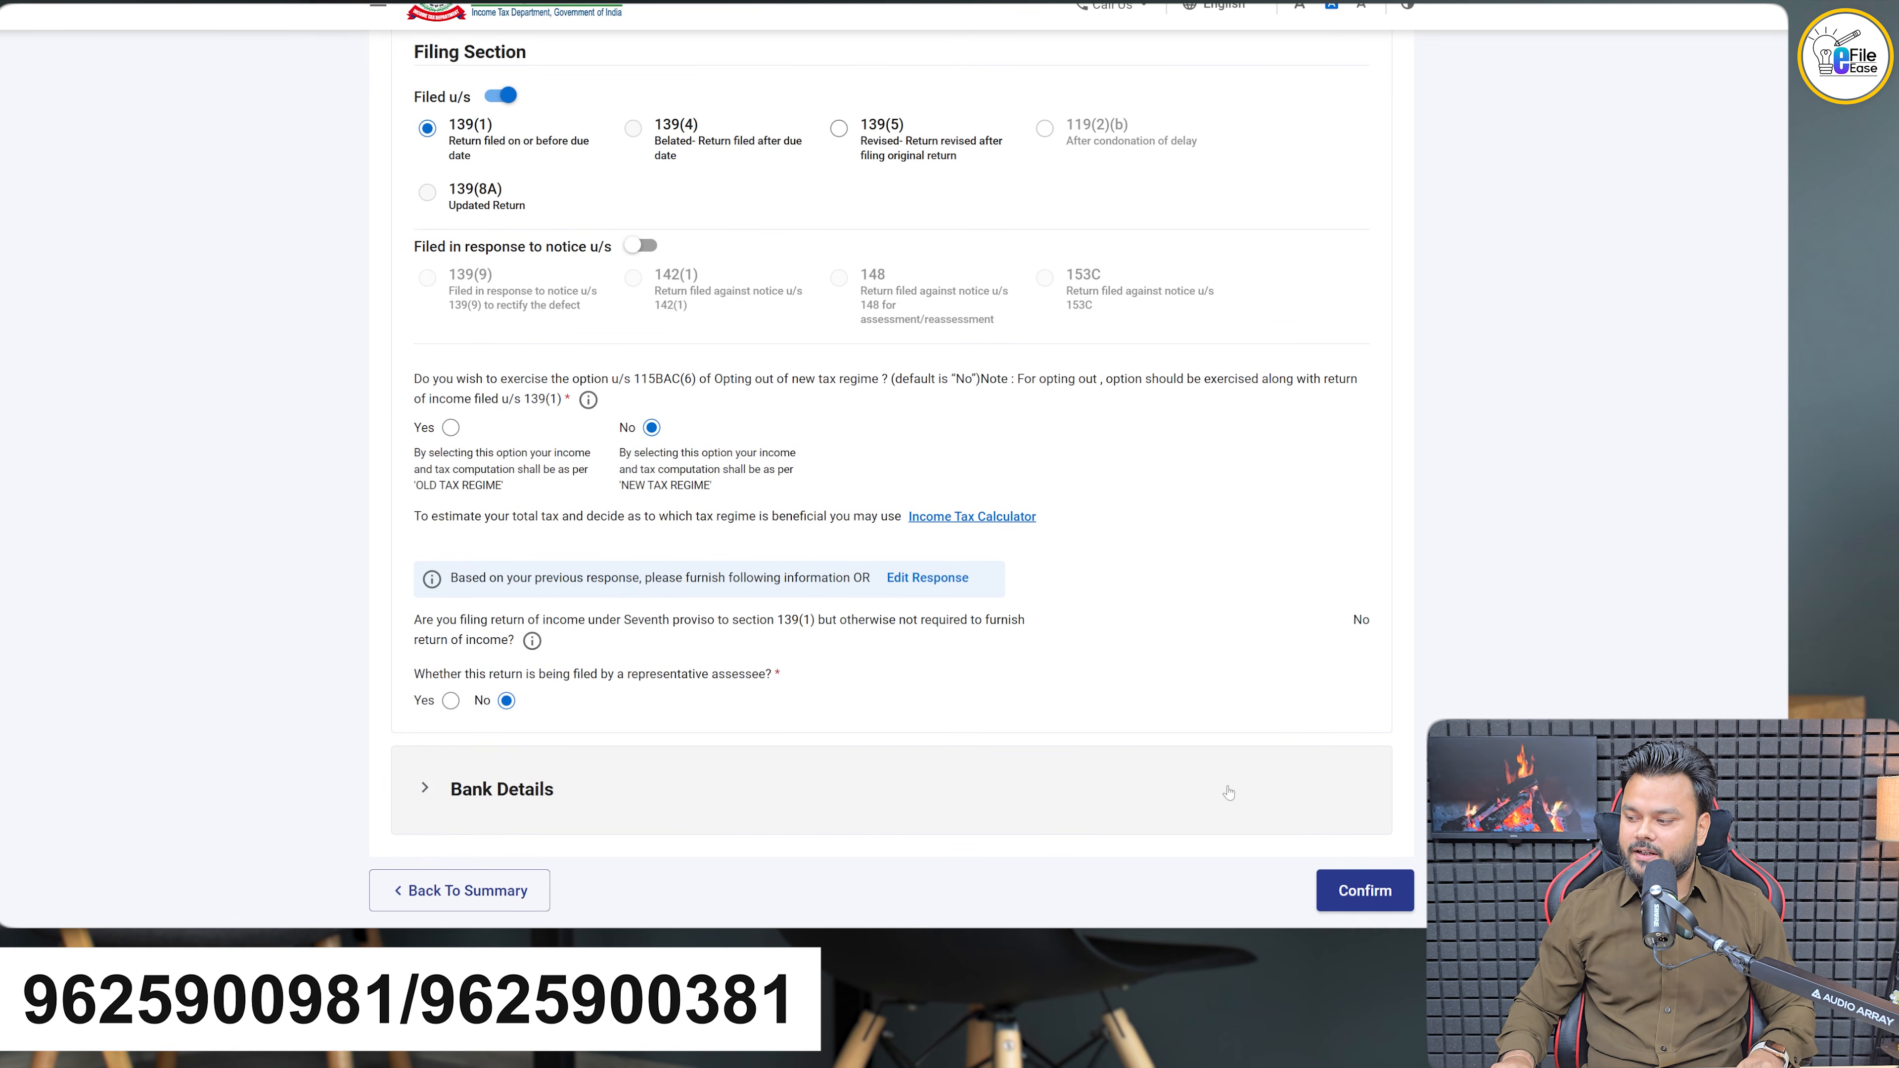
pyautogui.click(1333, 888)
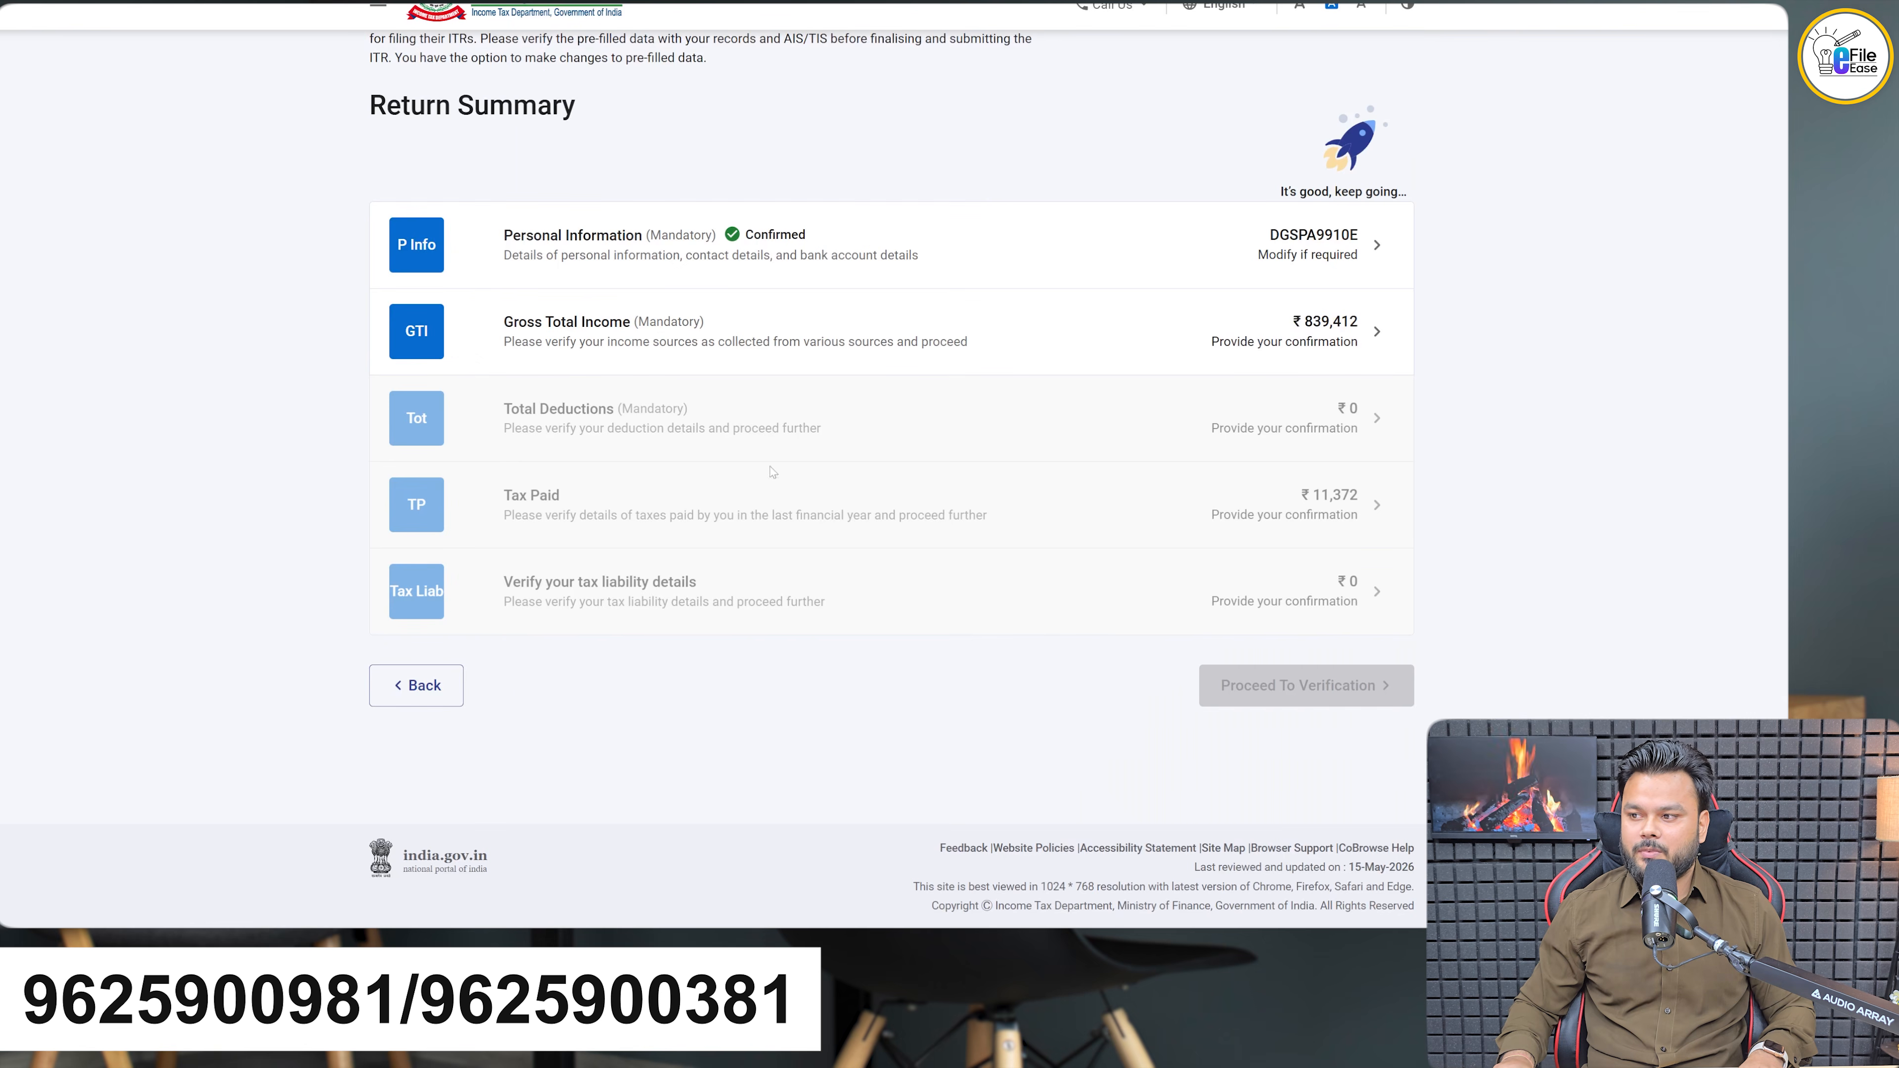
# Review the pre-filled Income From Salary details within Gross Total Income and save them
pyautogui.click(1014, 344)
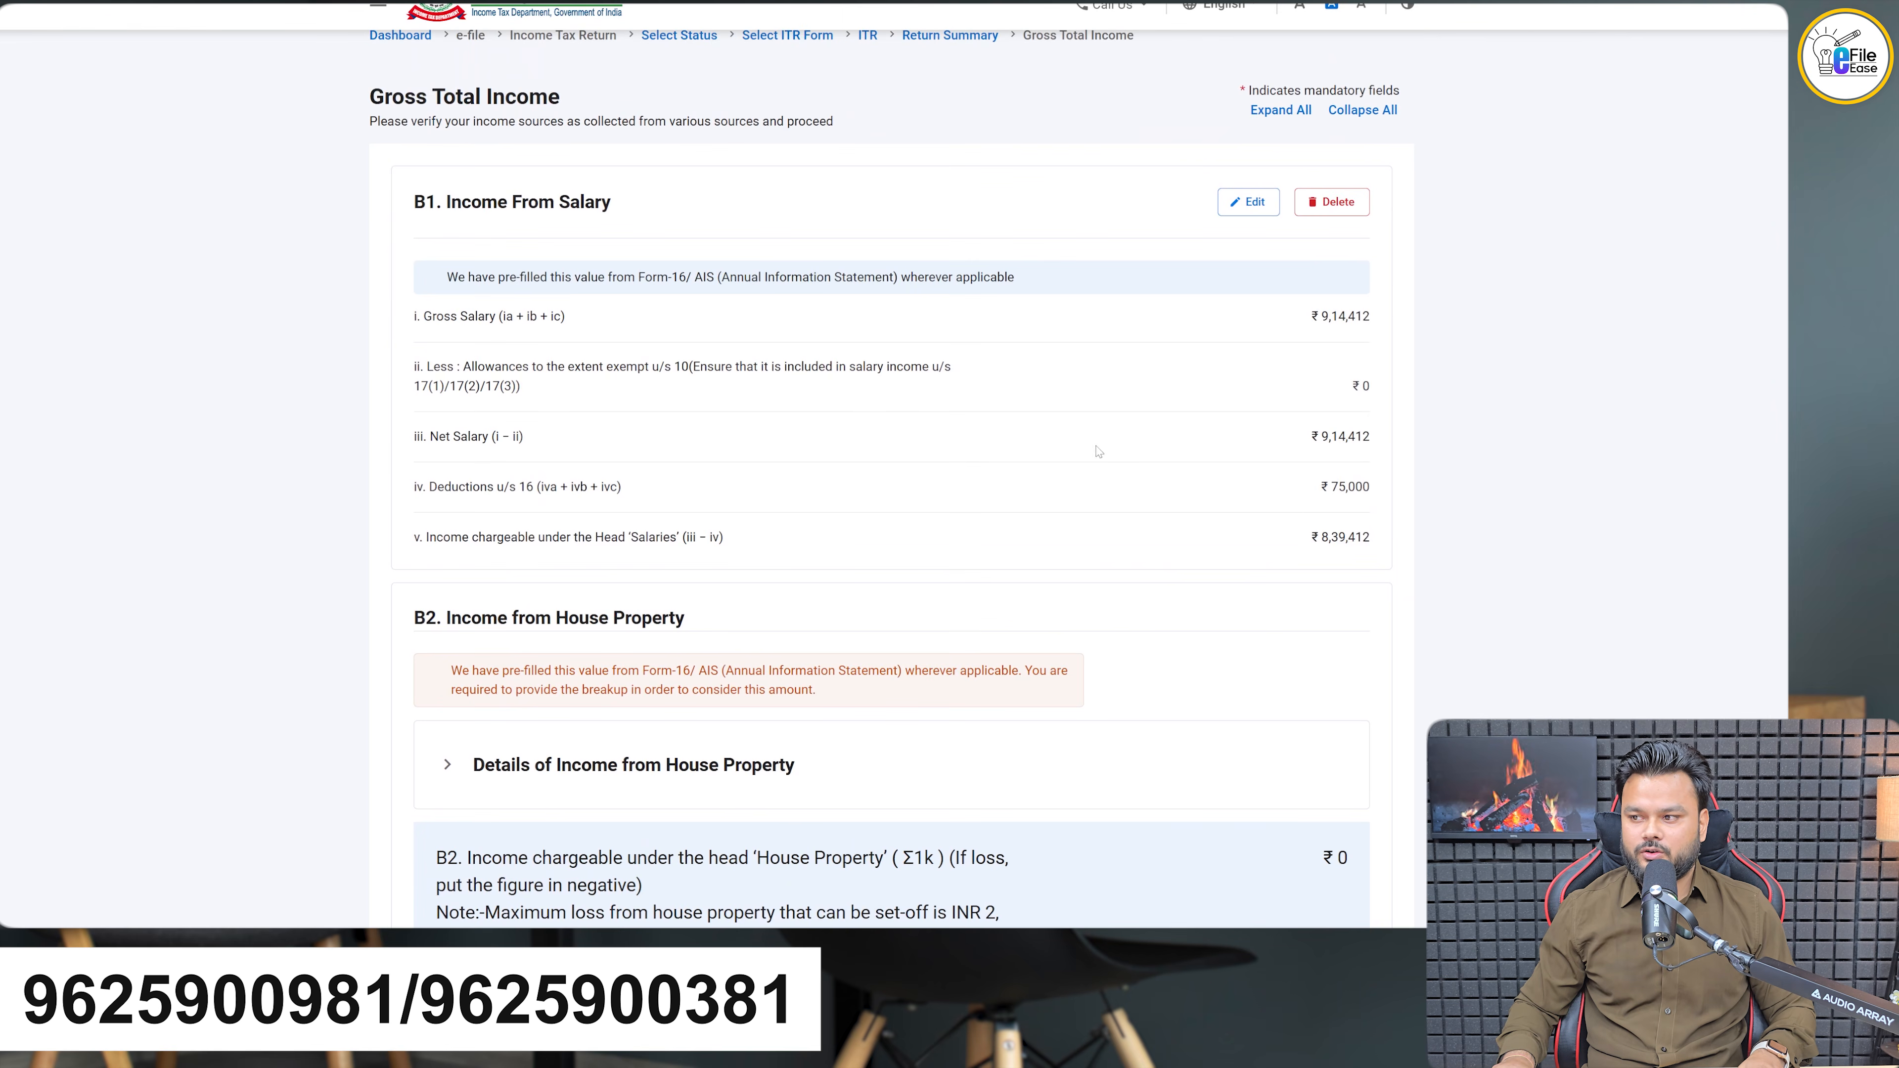
pyautogui.click(1248, 201)
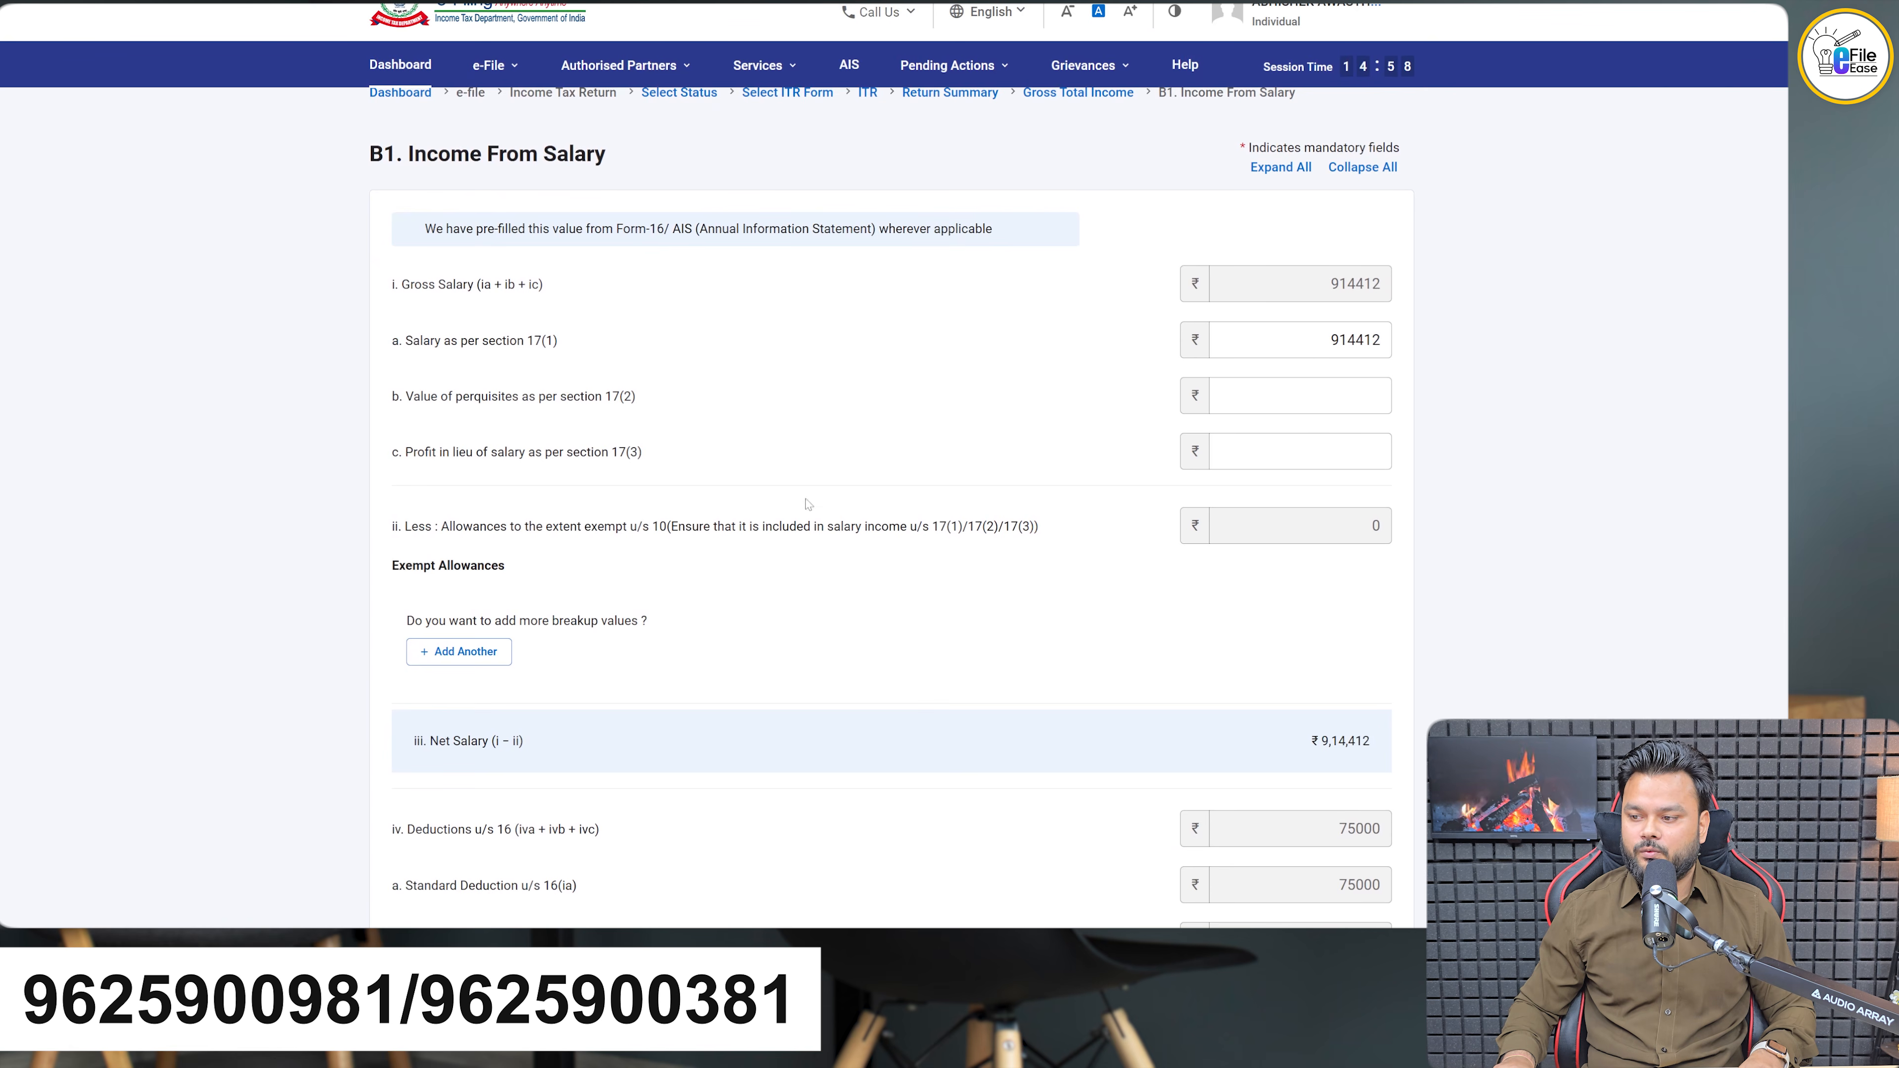
pyautogui.scroll(-2, 597, 637)
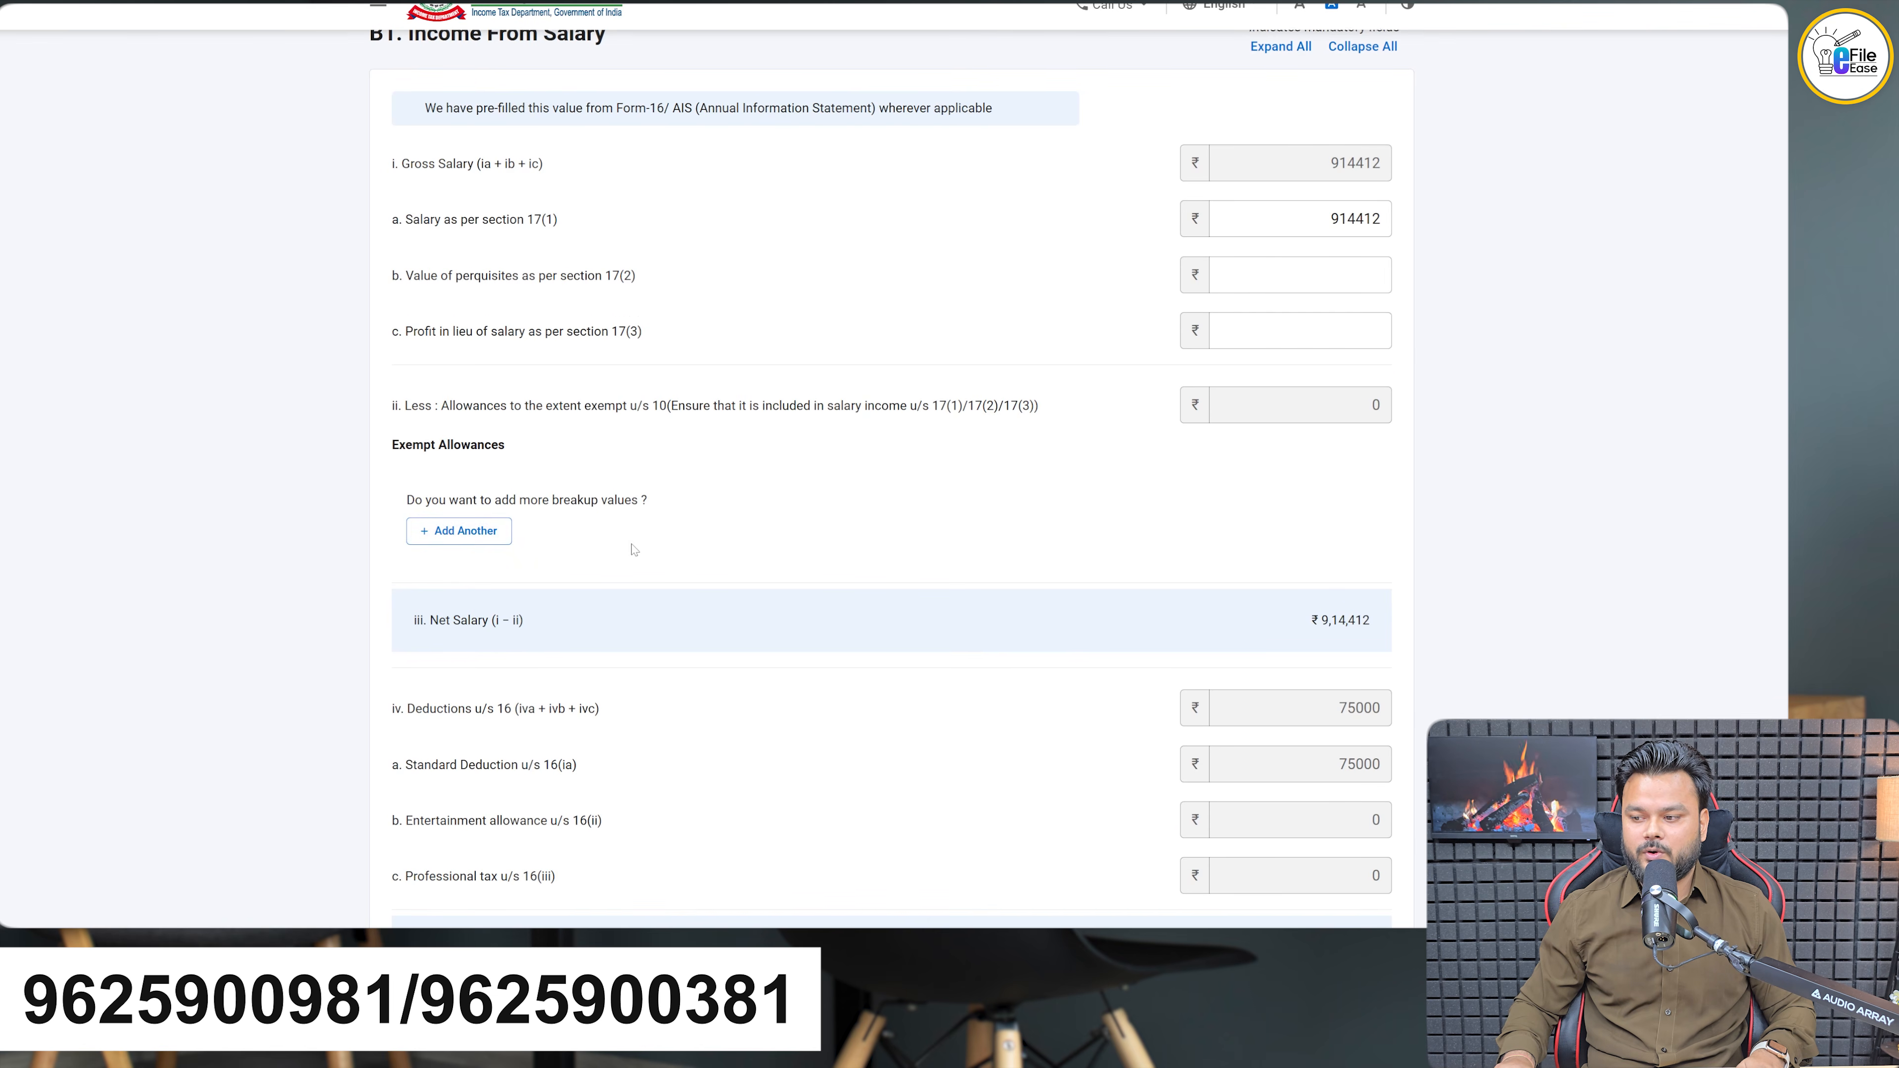
pyautogui.scroll(-3, 624, 558)
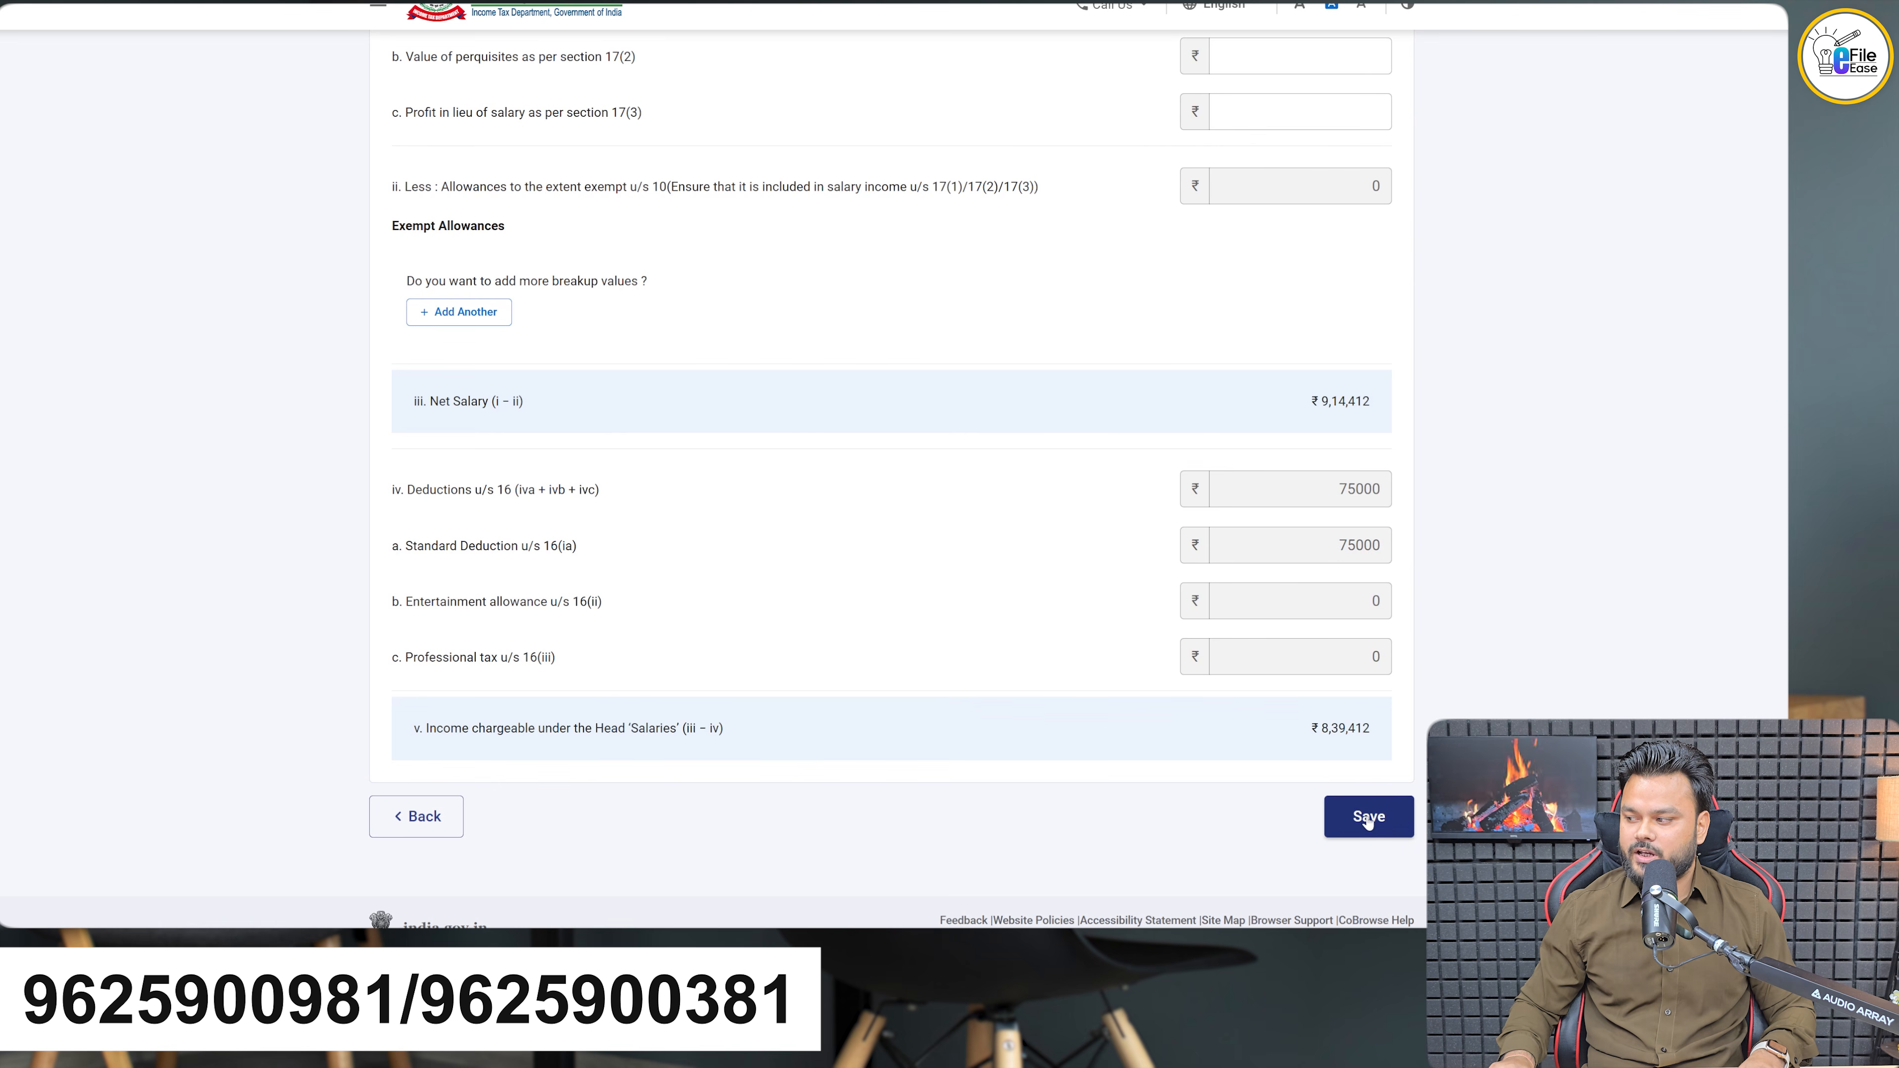
pyautogui.click(1335, 811)
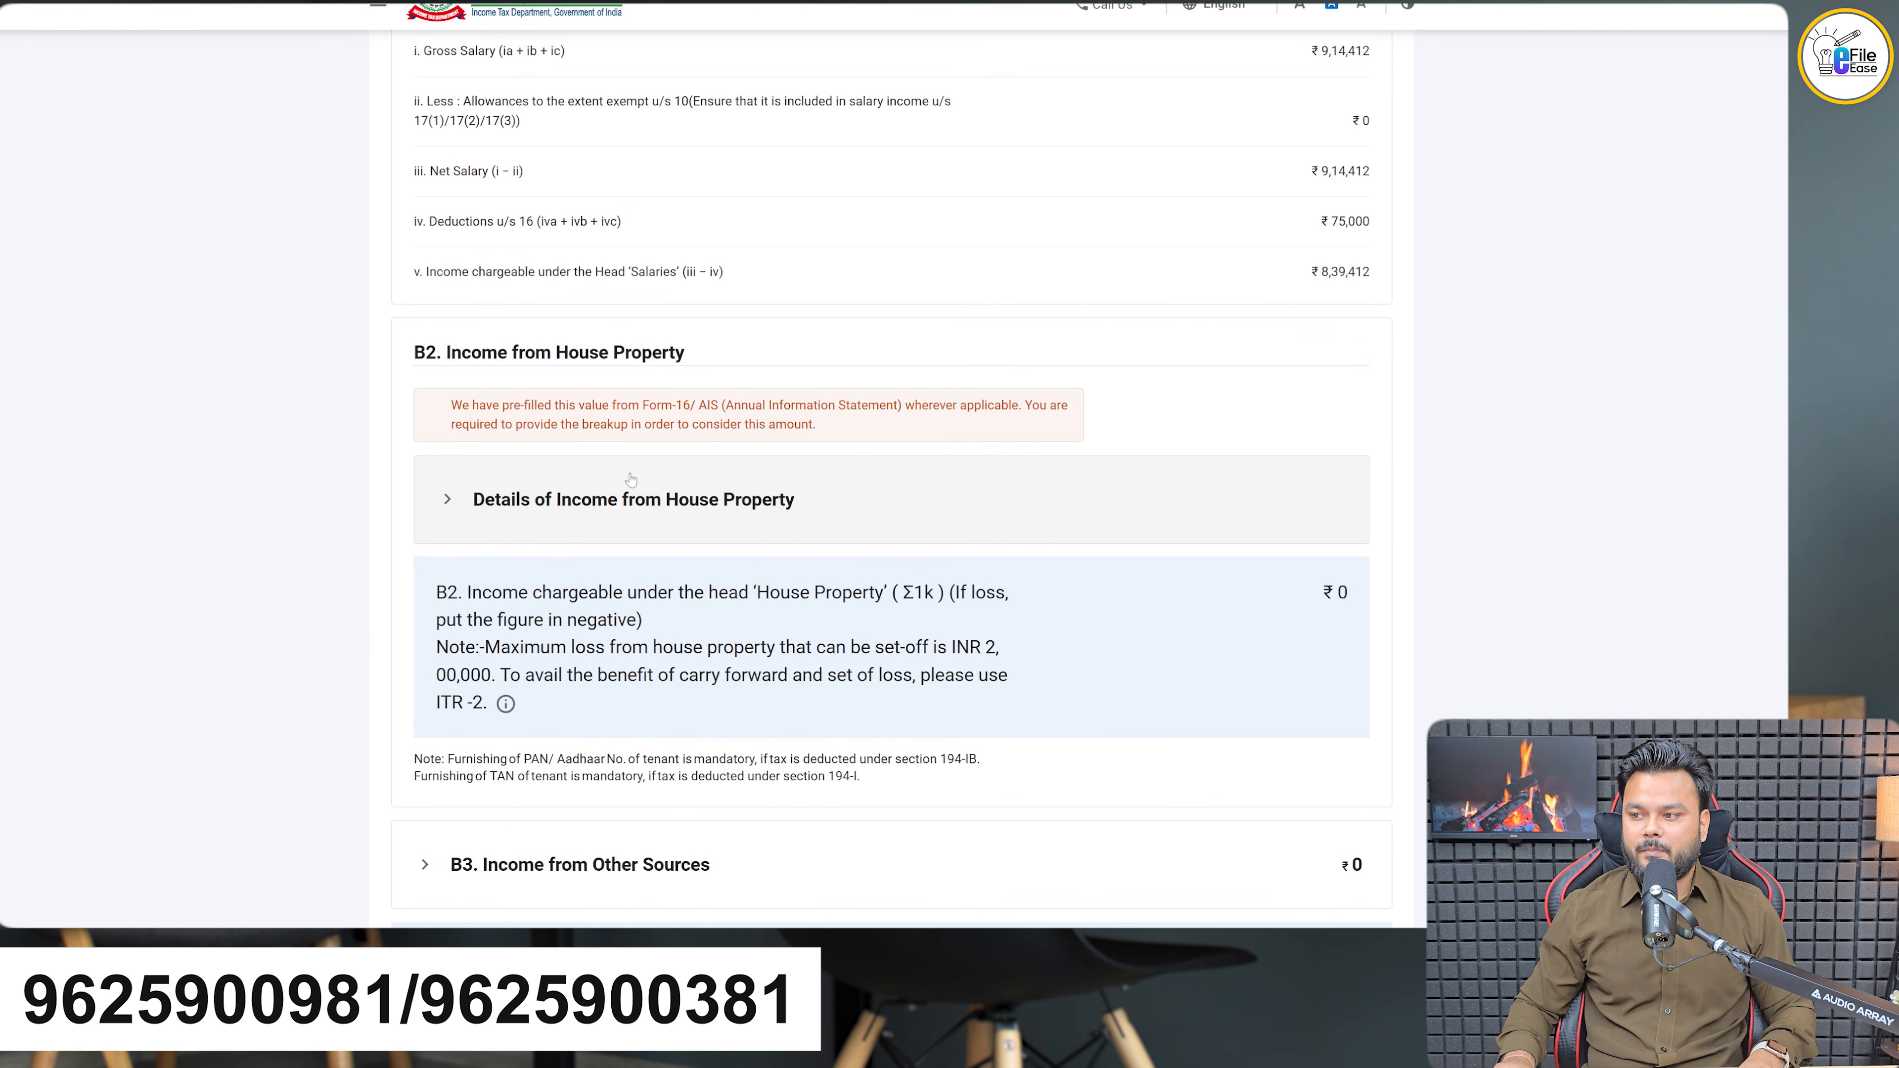
# Examine the Details of Income from House Property section and the note on setting off losses
pyautogui.click(809, 519)
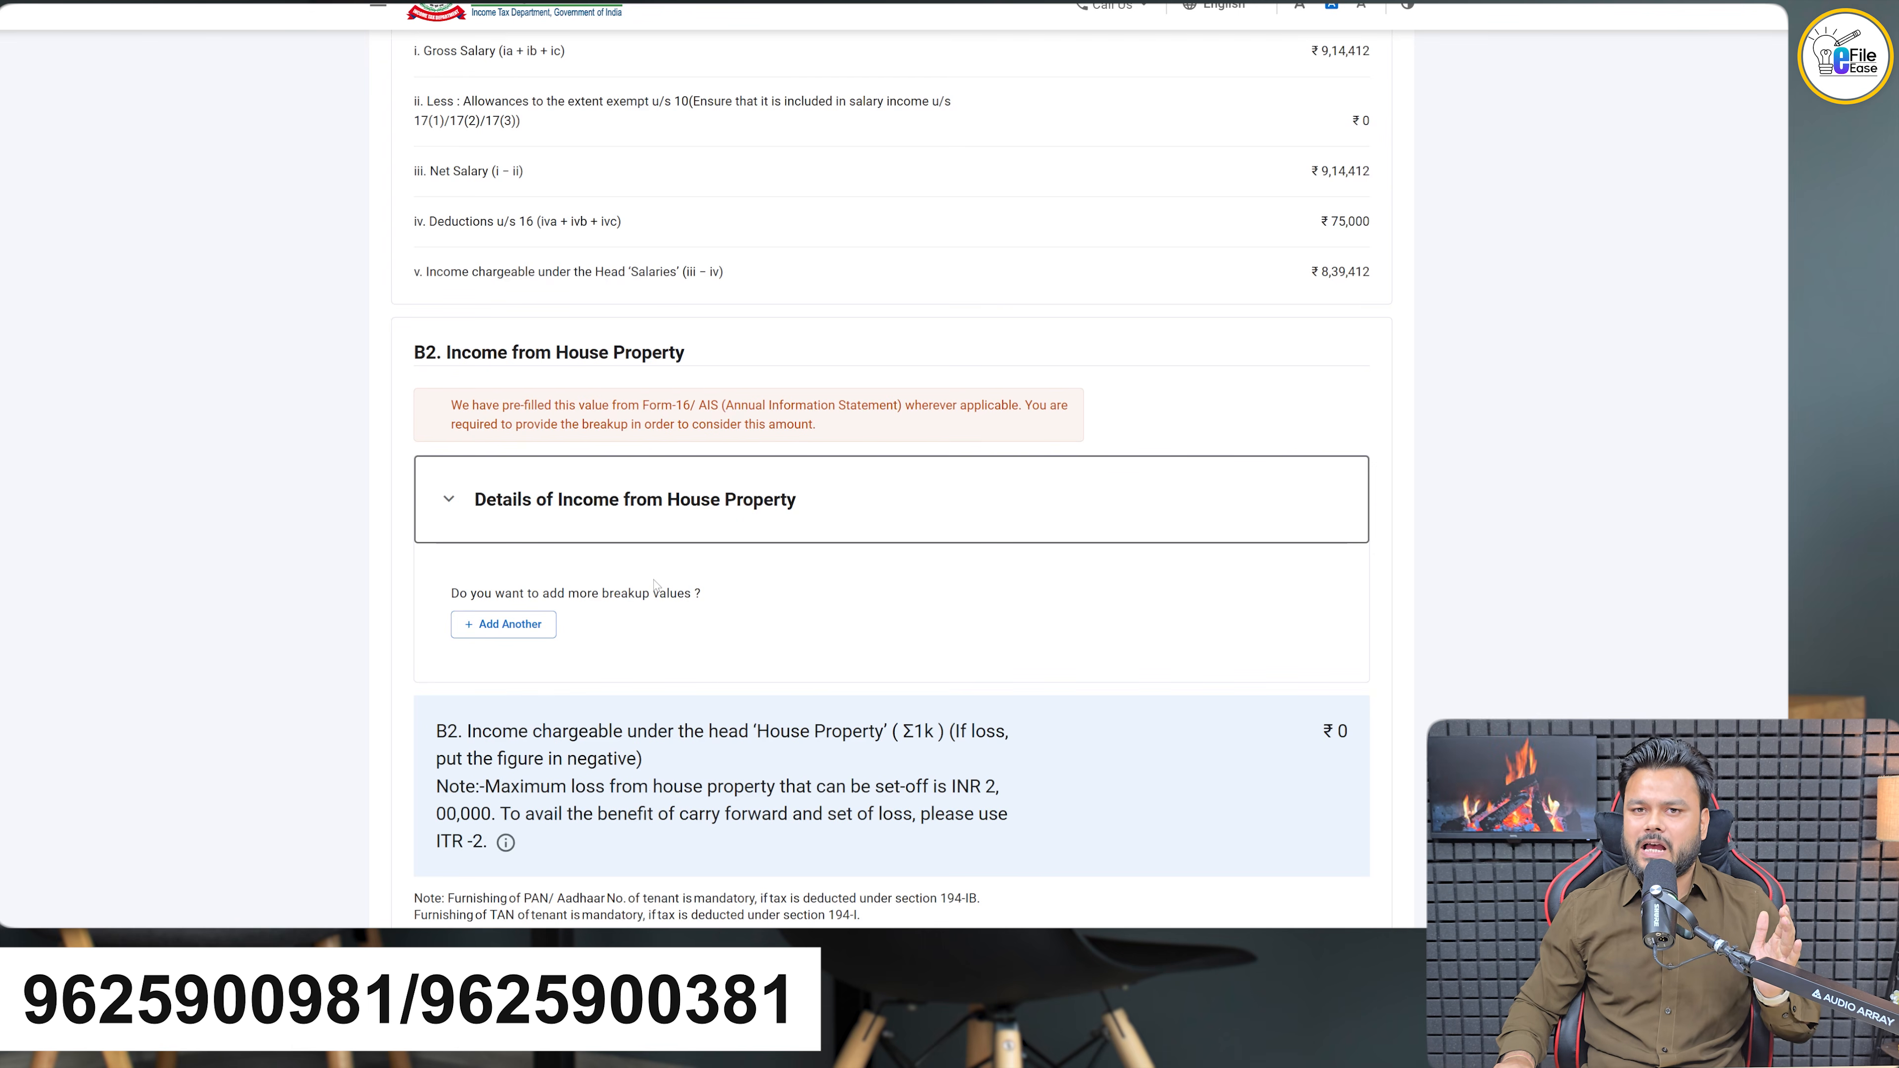
pyautogui.scroll(-3, 670, 662)
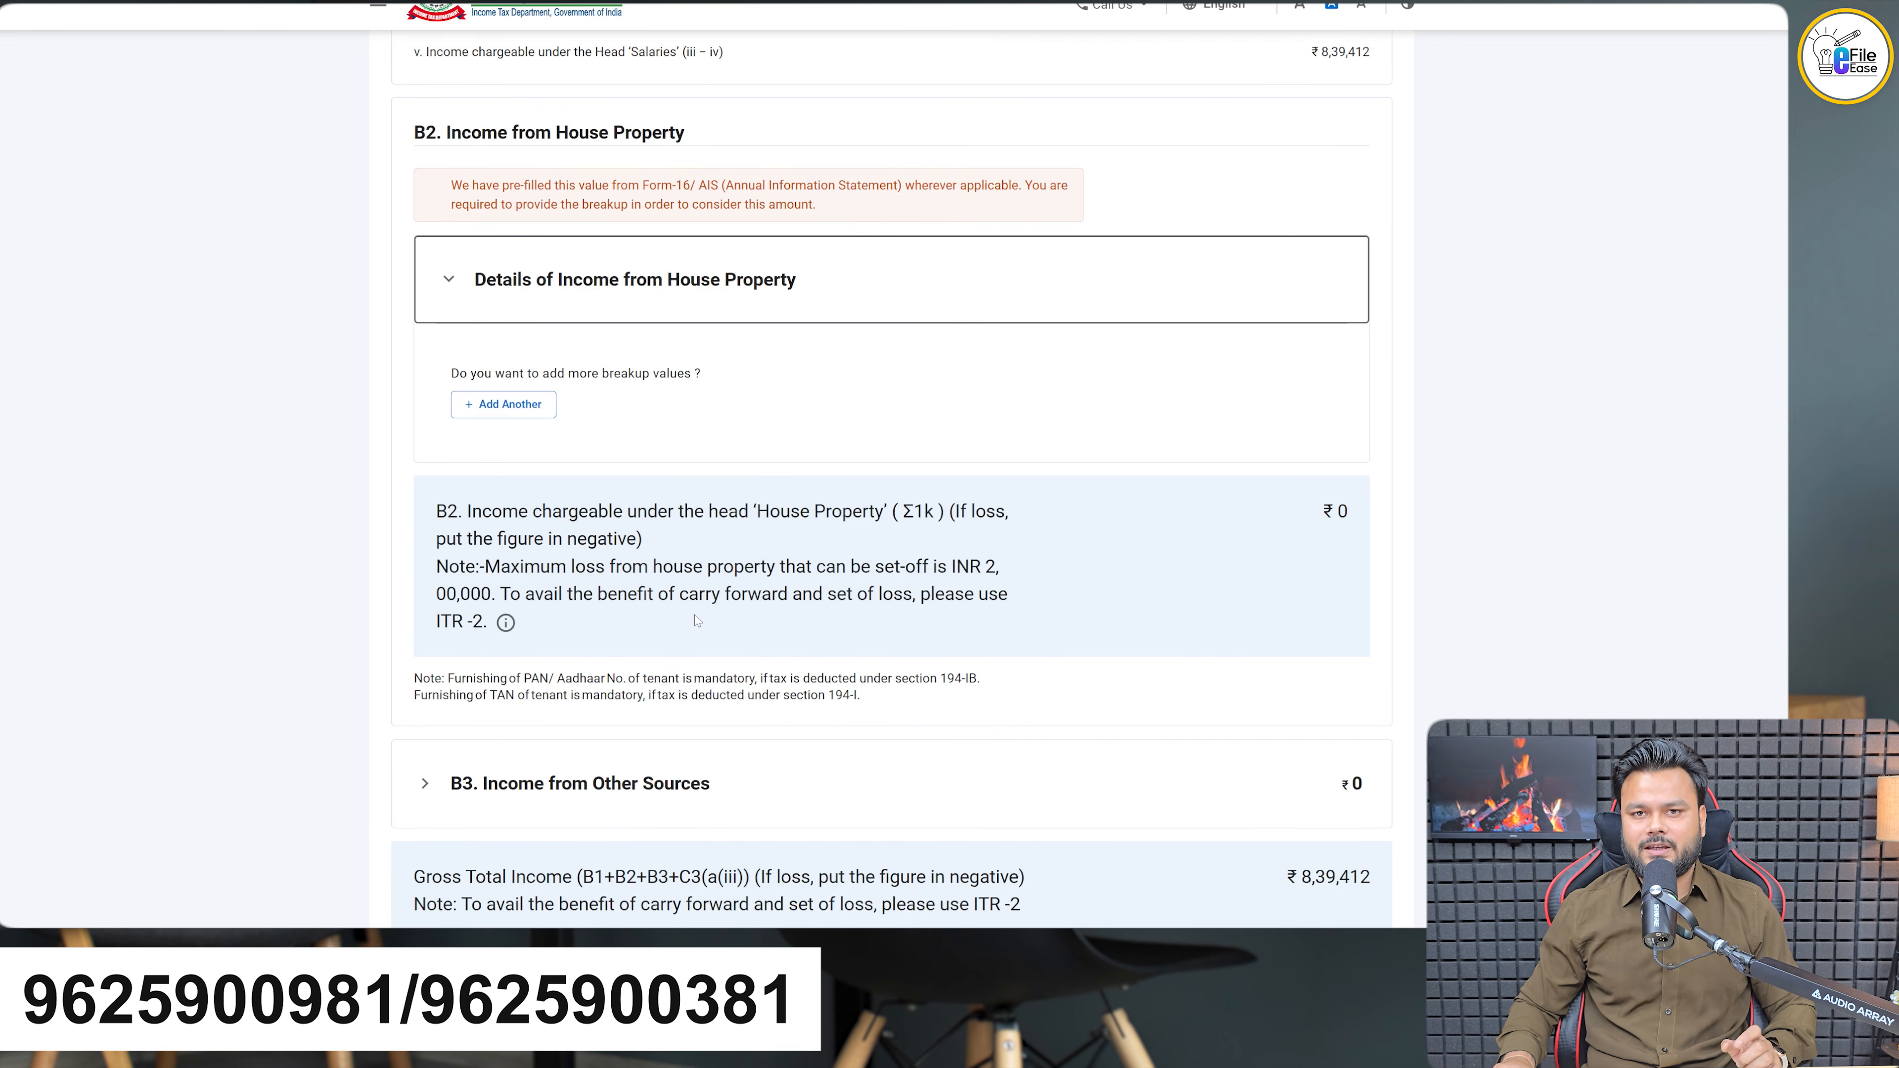
pyautogui.scroll(-4, 602, 516)
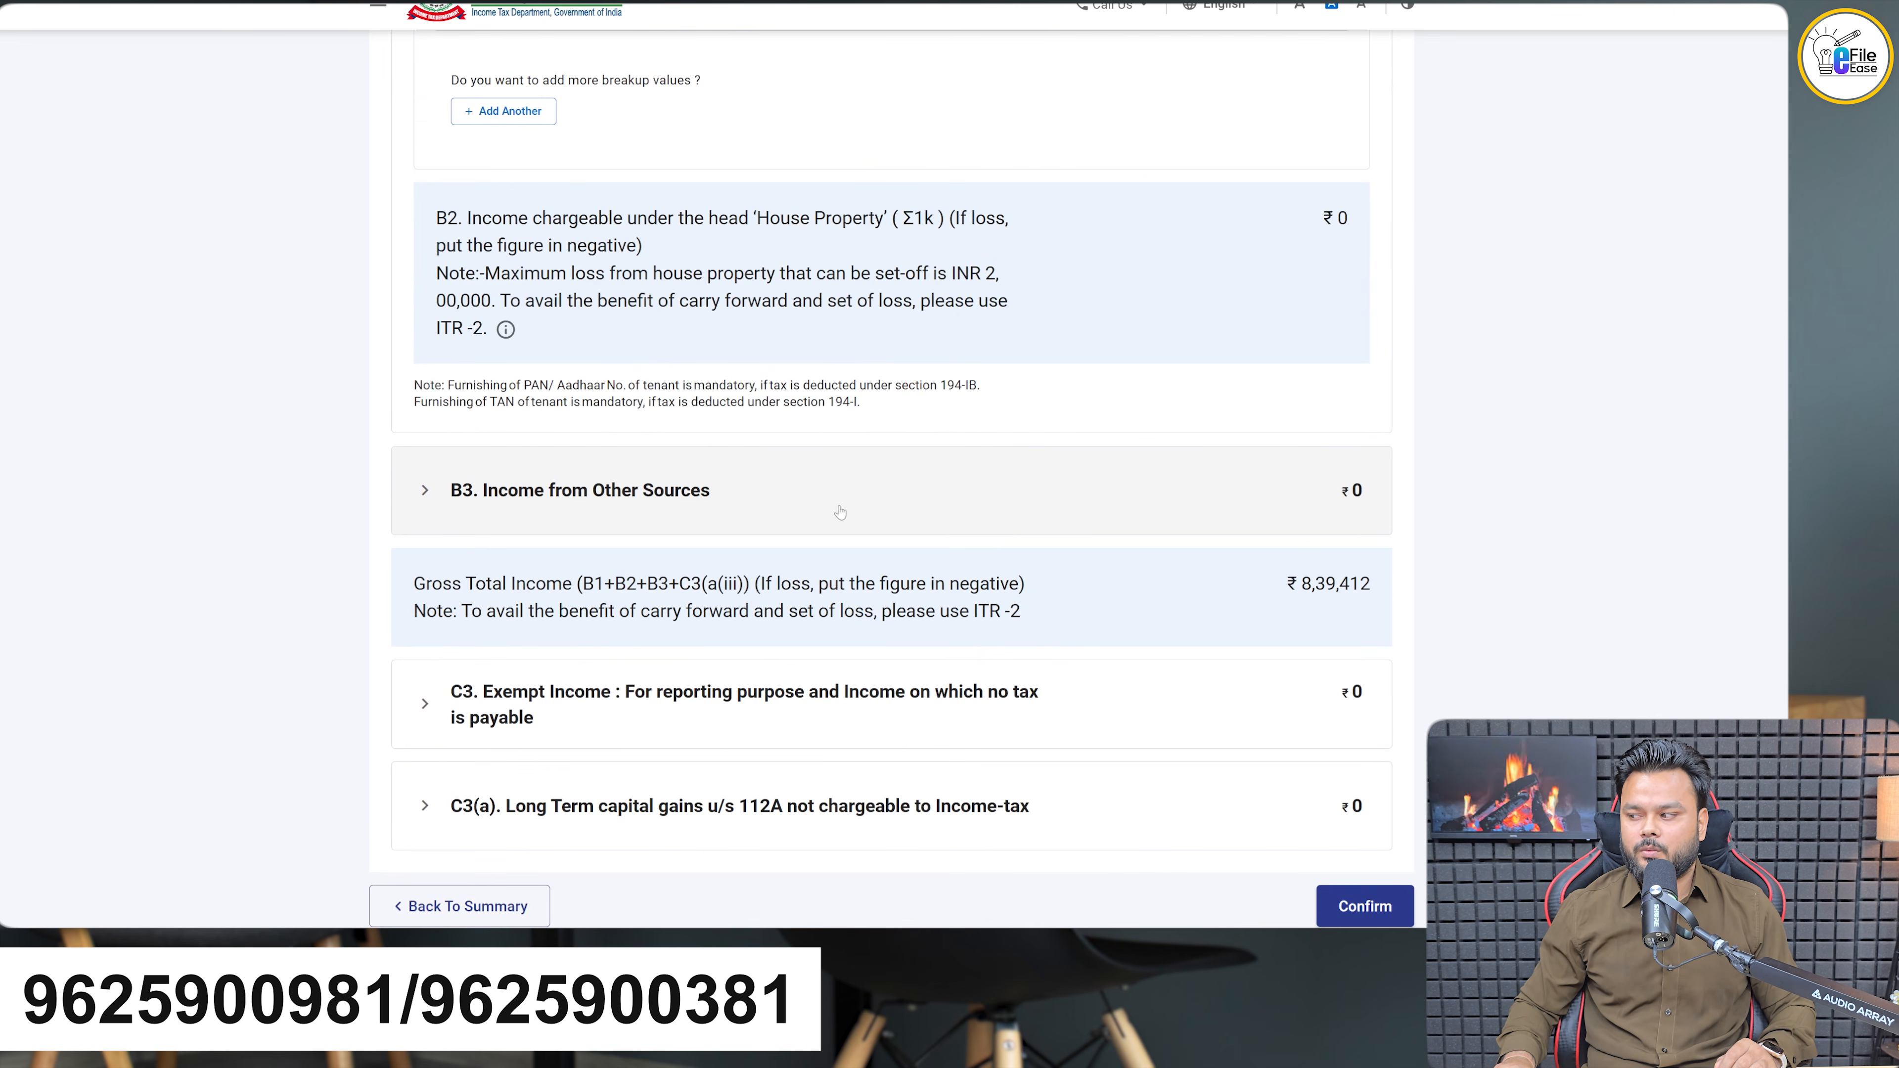
# Look at the blank entry form for Income from Other Sources and go back without adding any income
pyautogui.click(839, 512)
pyautogui.scroll(-3, 754, 638)
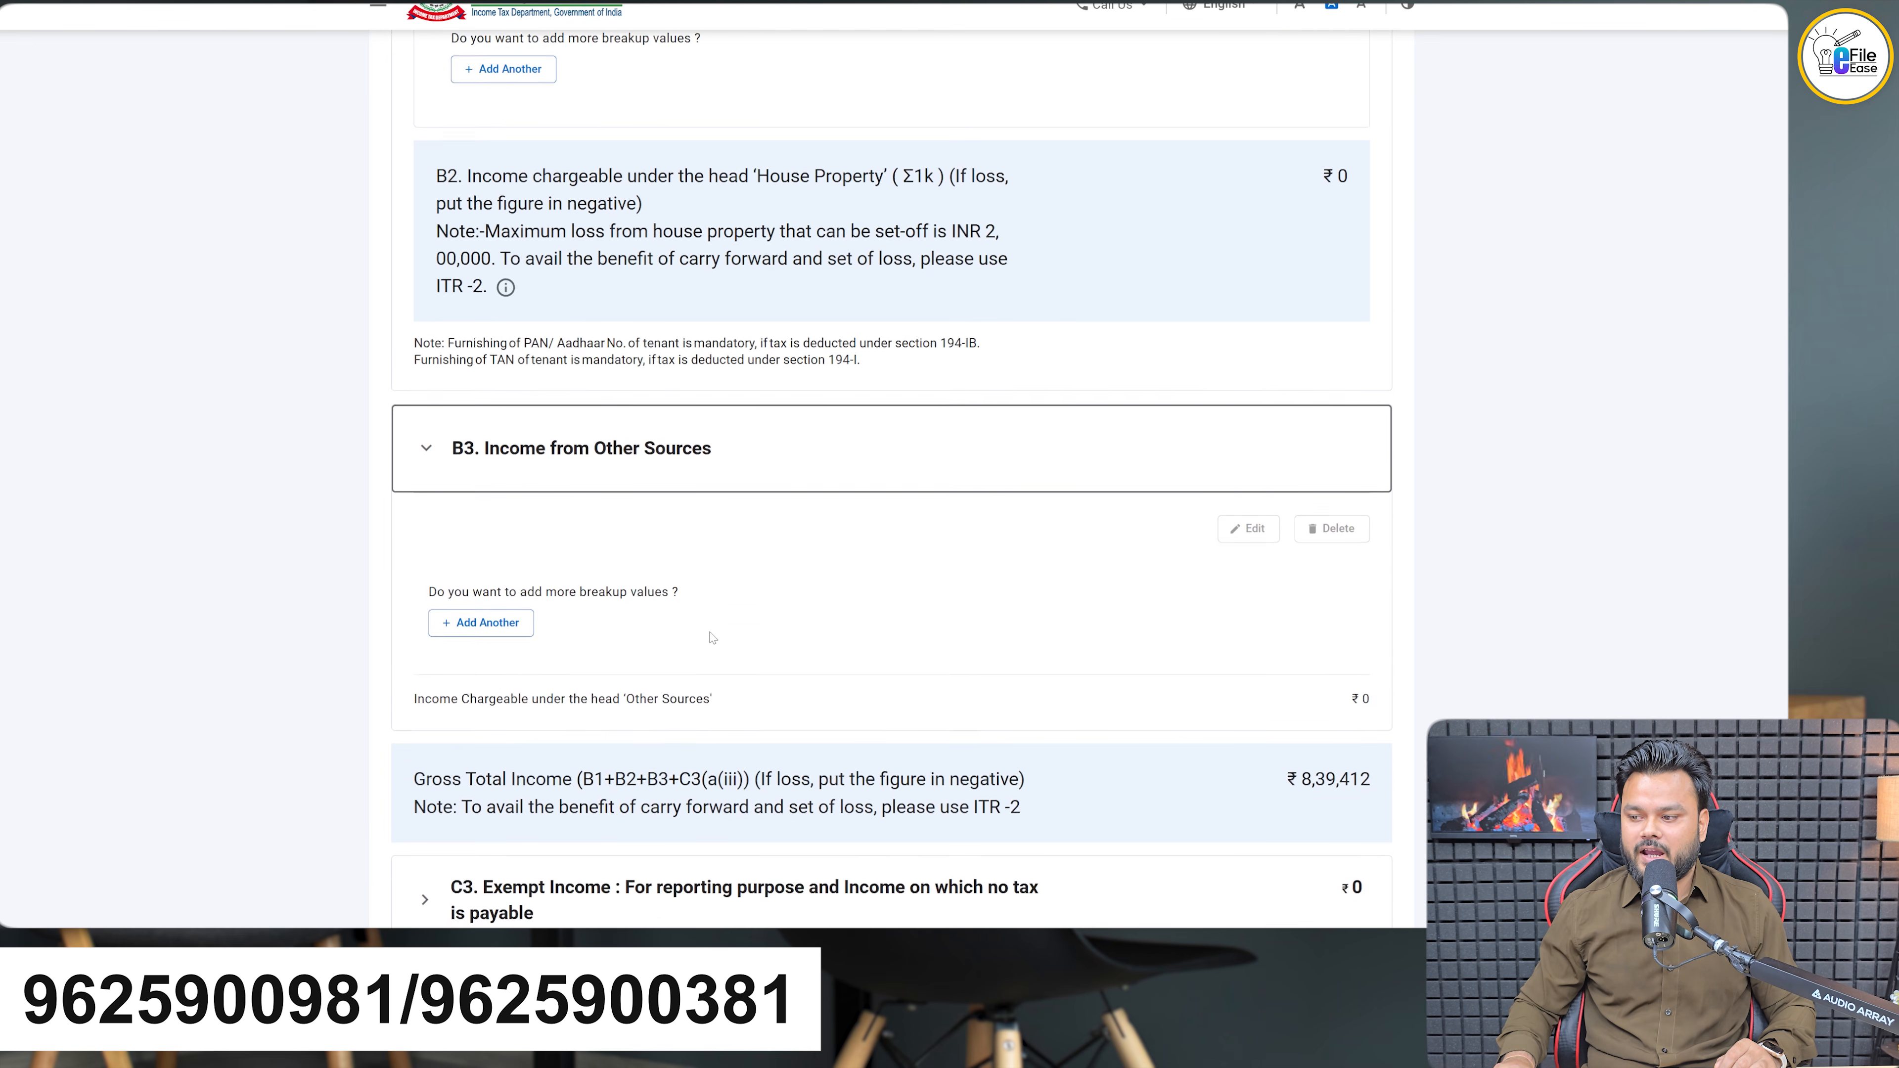
pyautogui.click(481, 519)
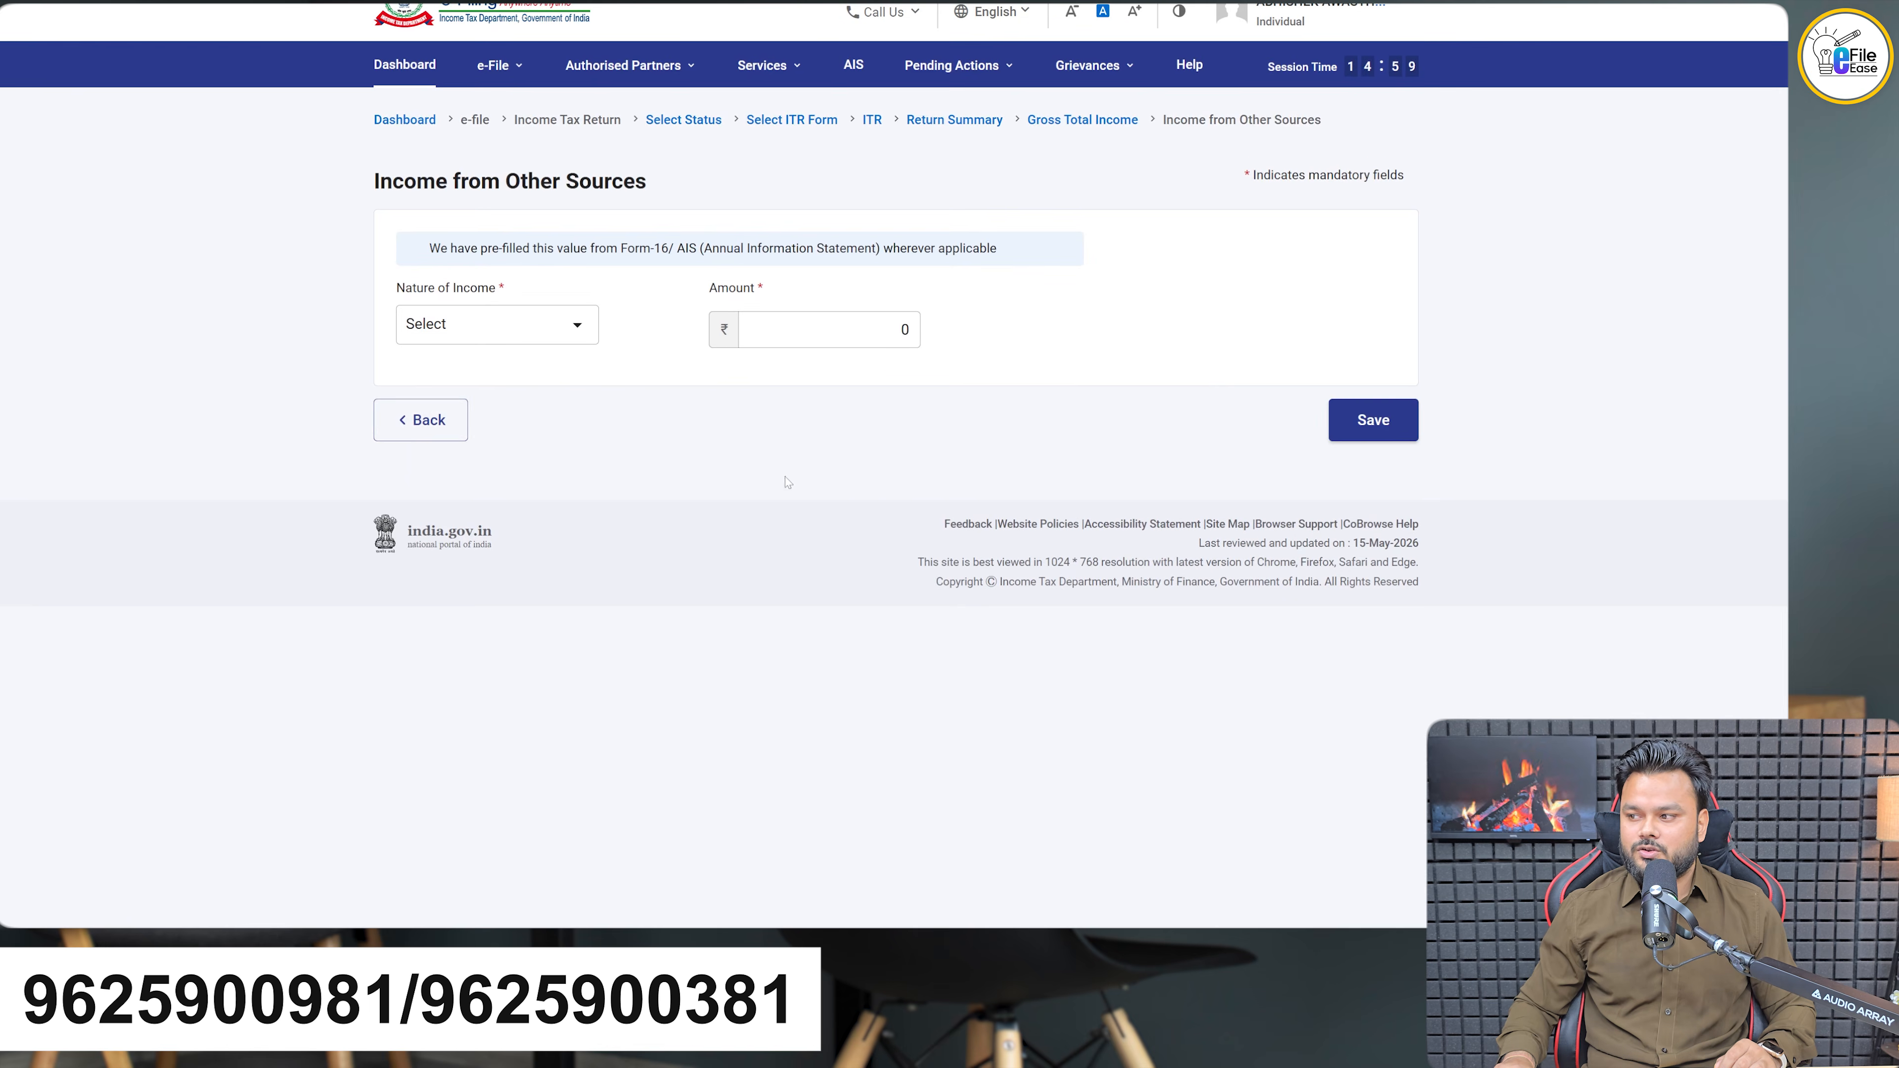
pyautogui.click(463, 438)
# Check the section 112A long-term capital gains details in Gross Total Income and confirm the whole section
pyautogui.scroll(-10, 957, 566)
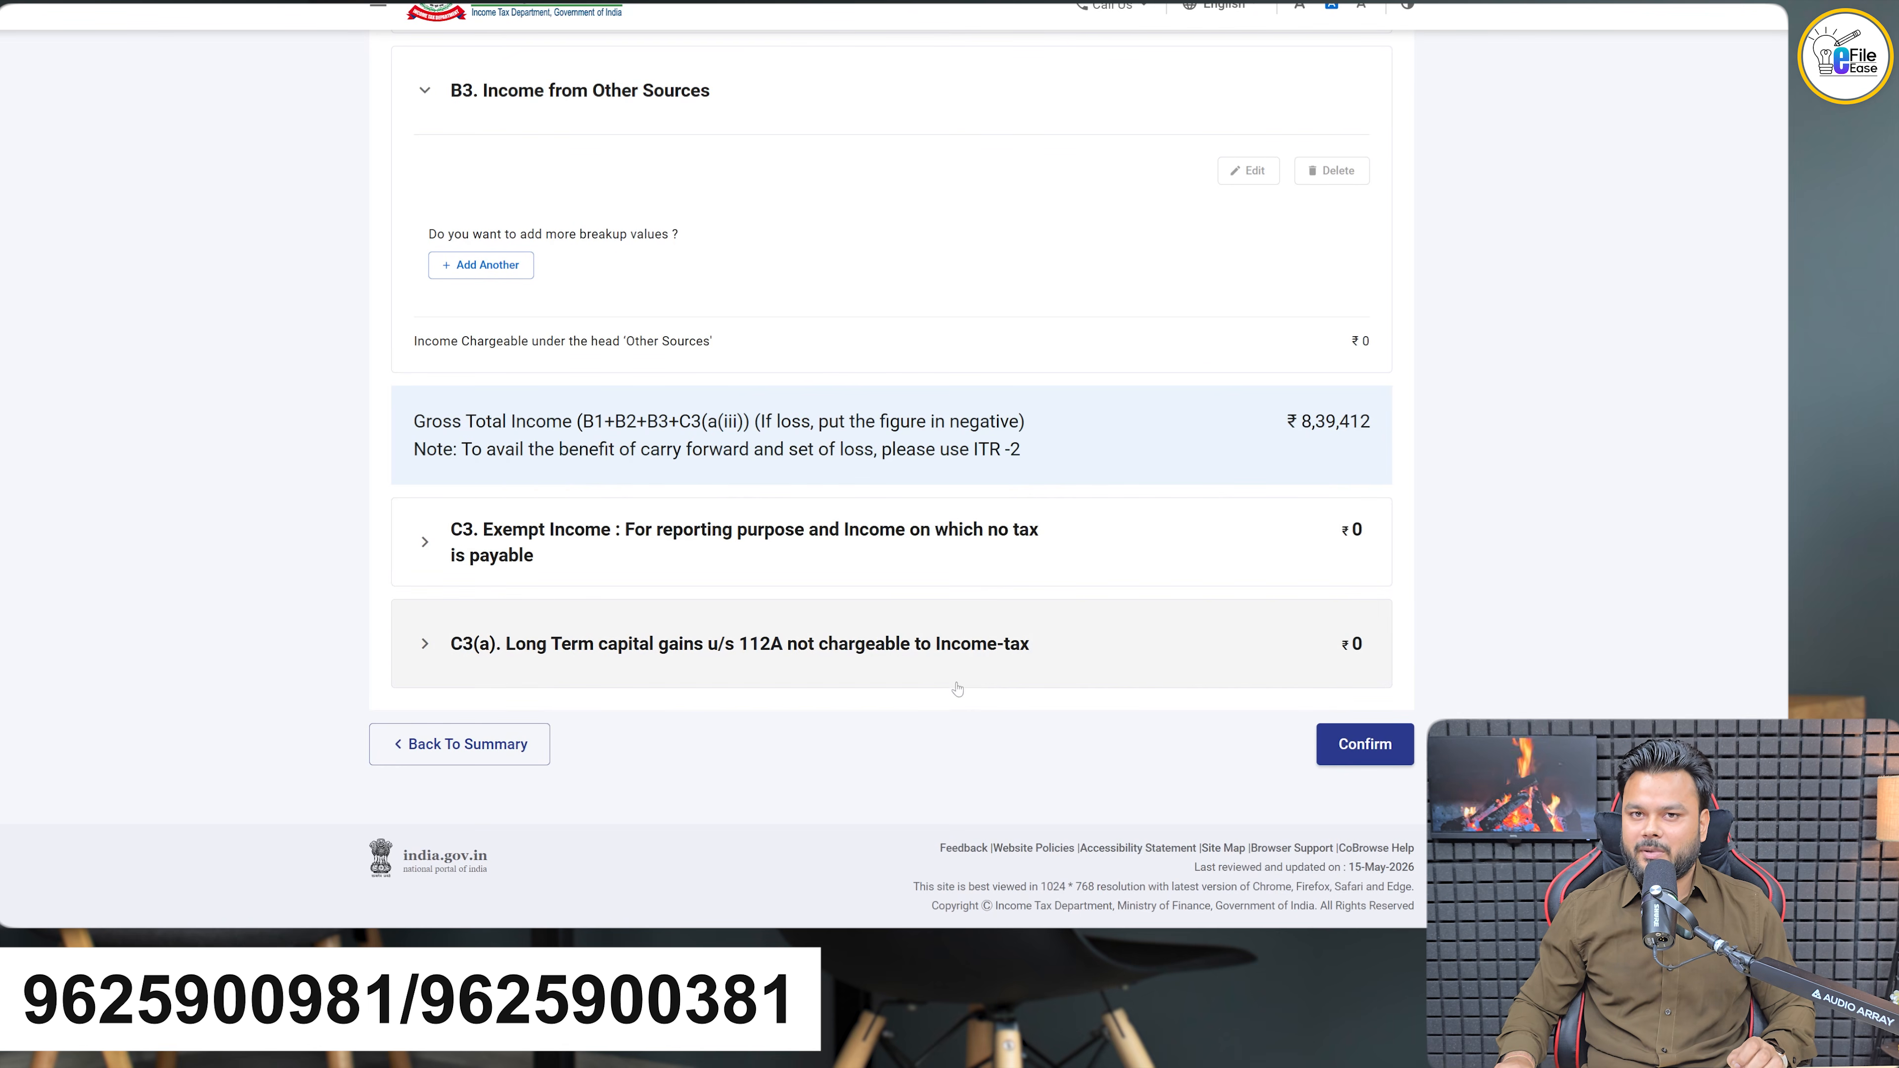
pyautogui.click(1083, 656)
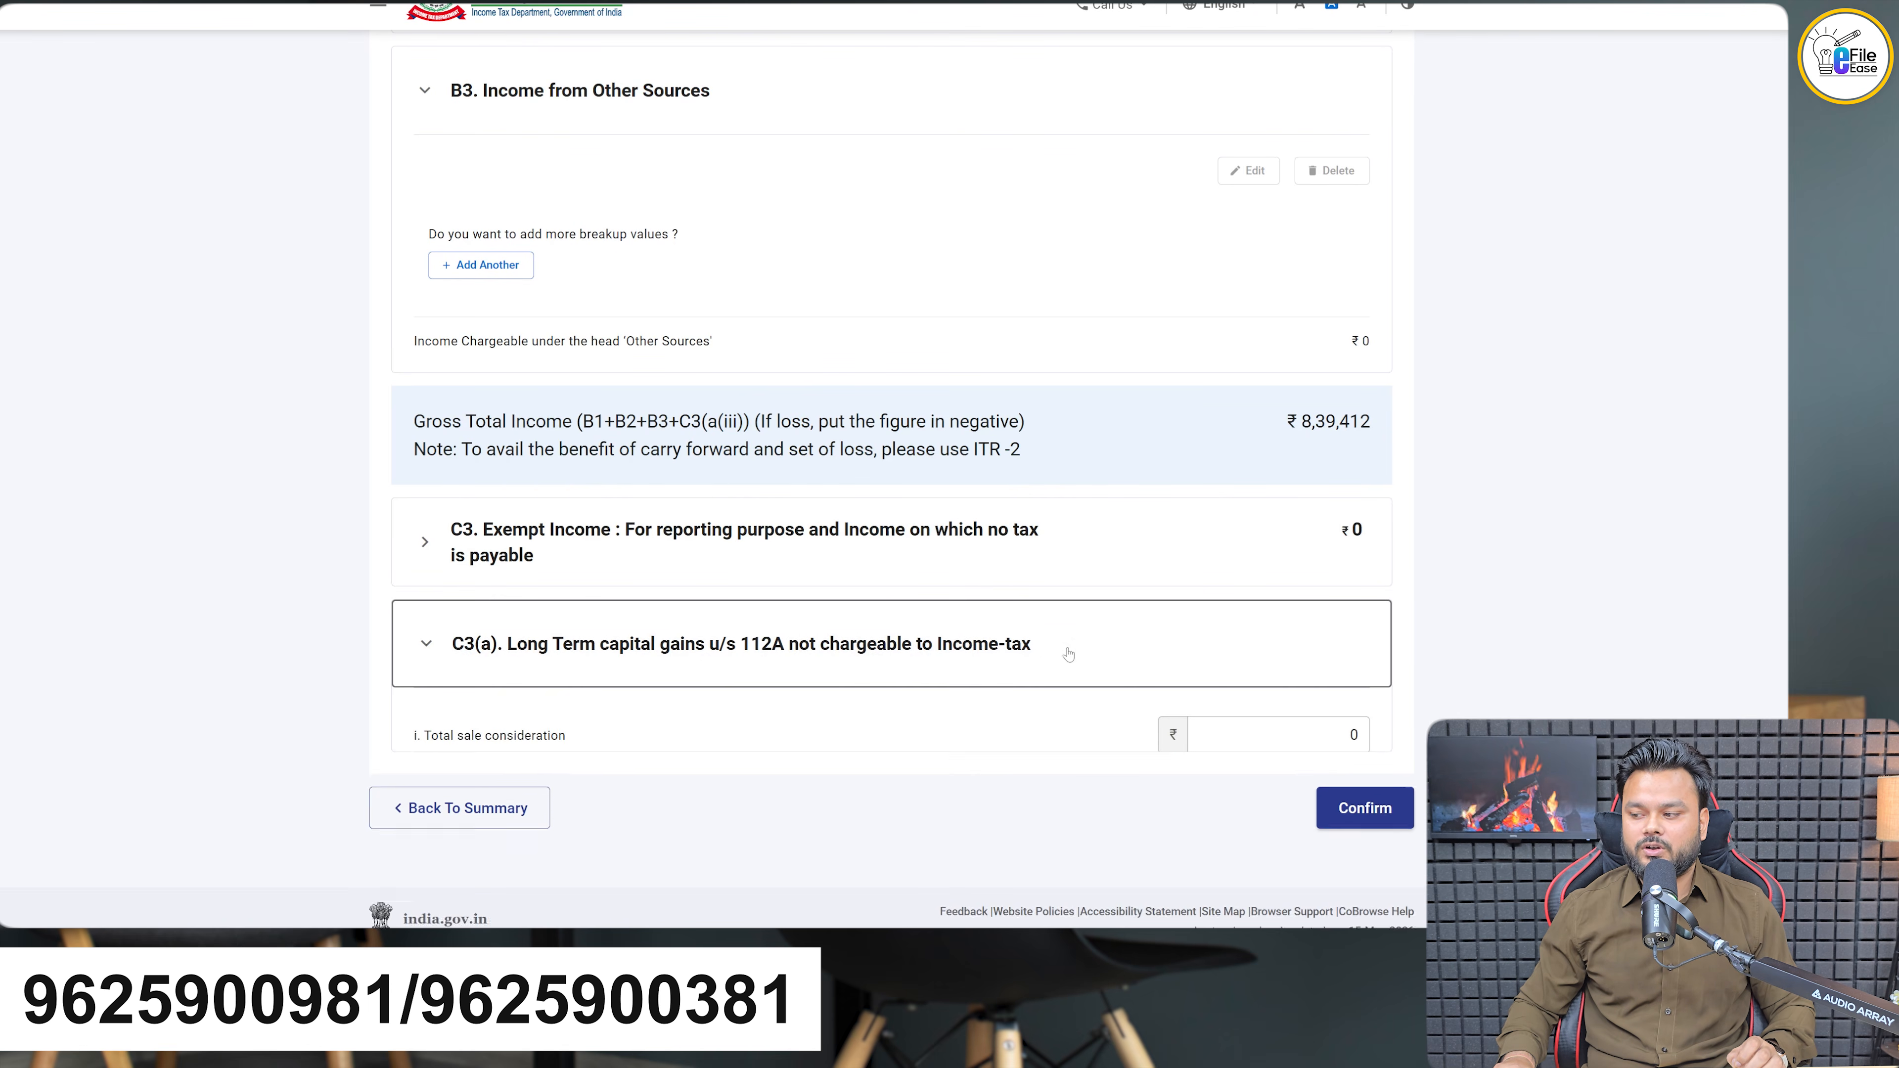
pyautogui.scroll(-2, 885, 744)
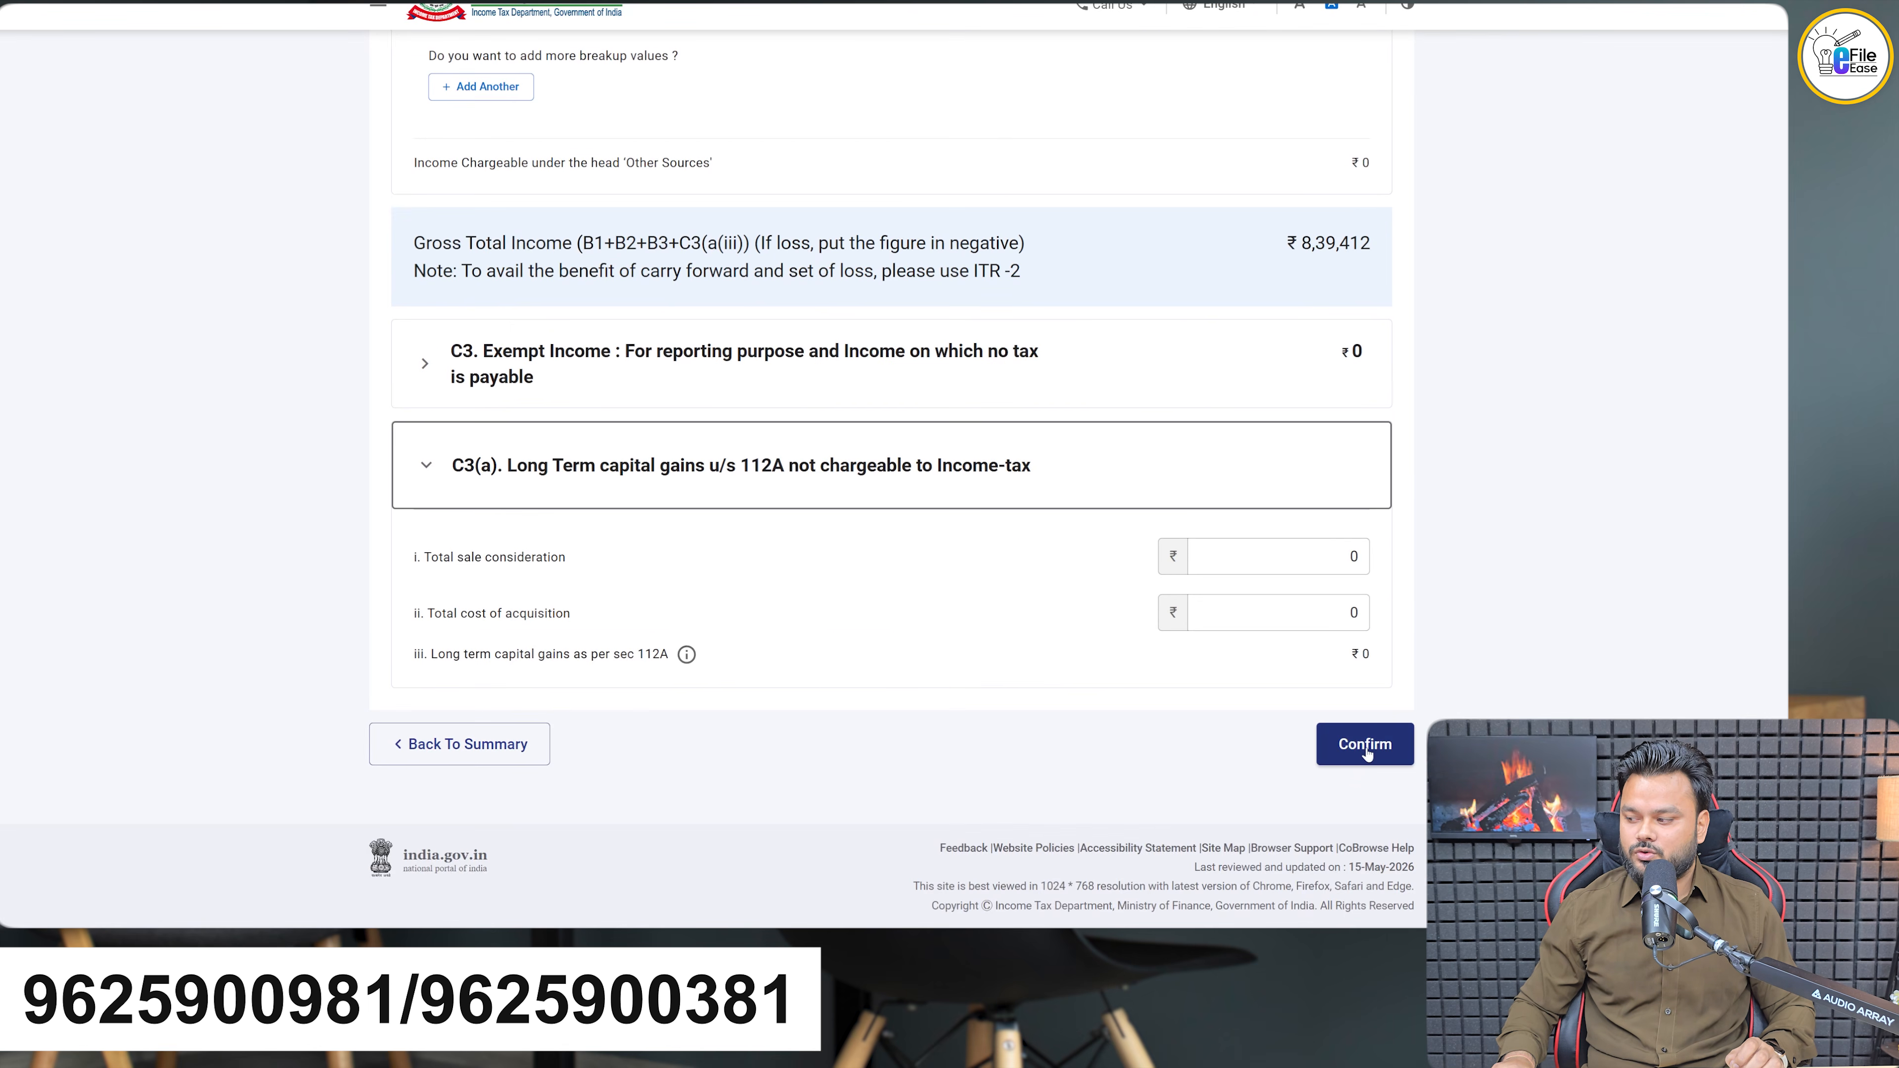
pyautogui.click(1364, 744)
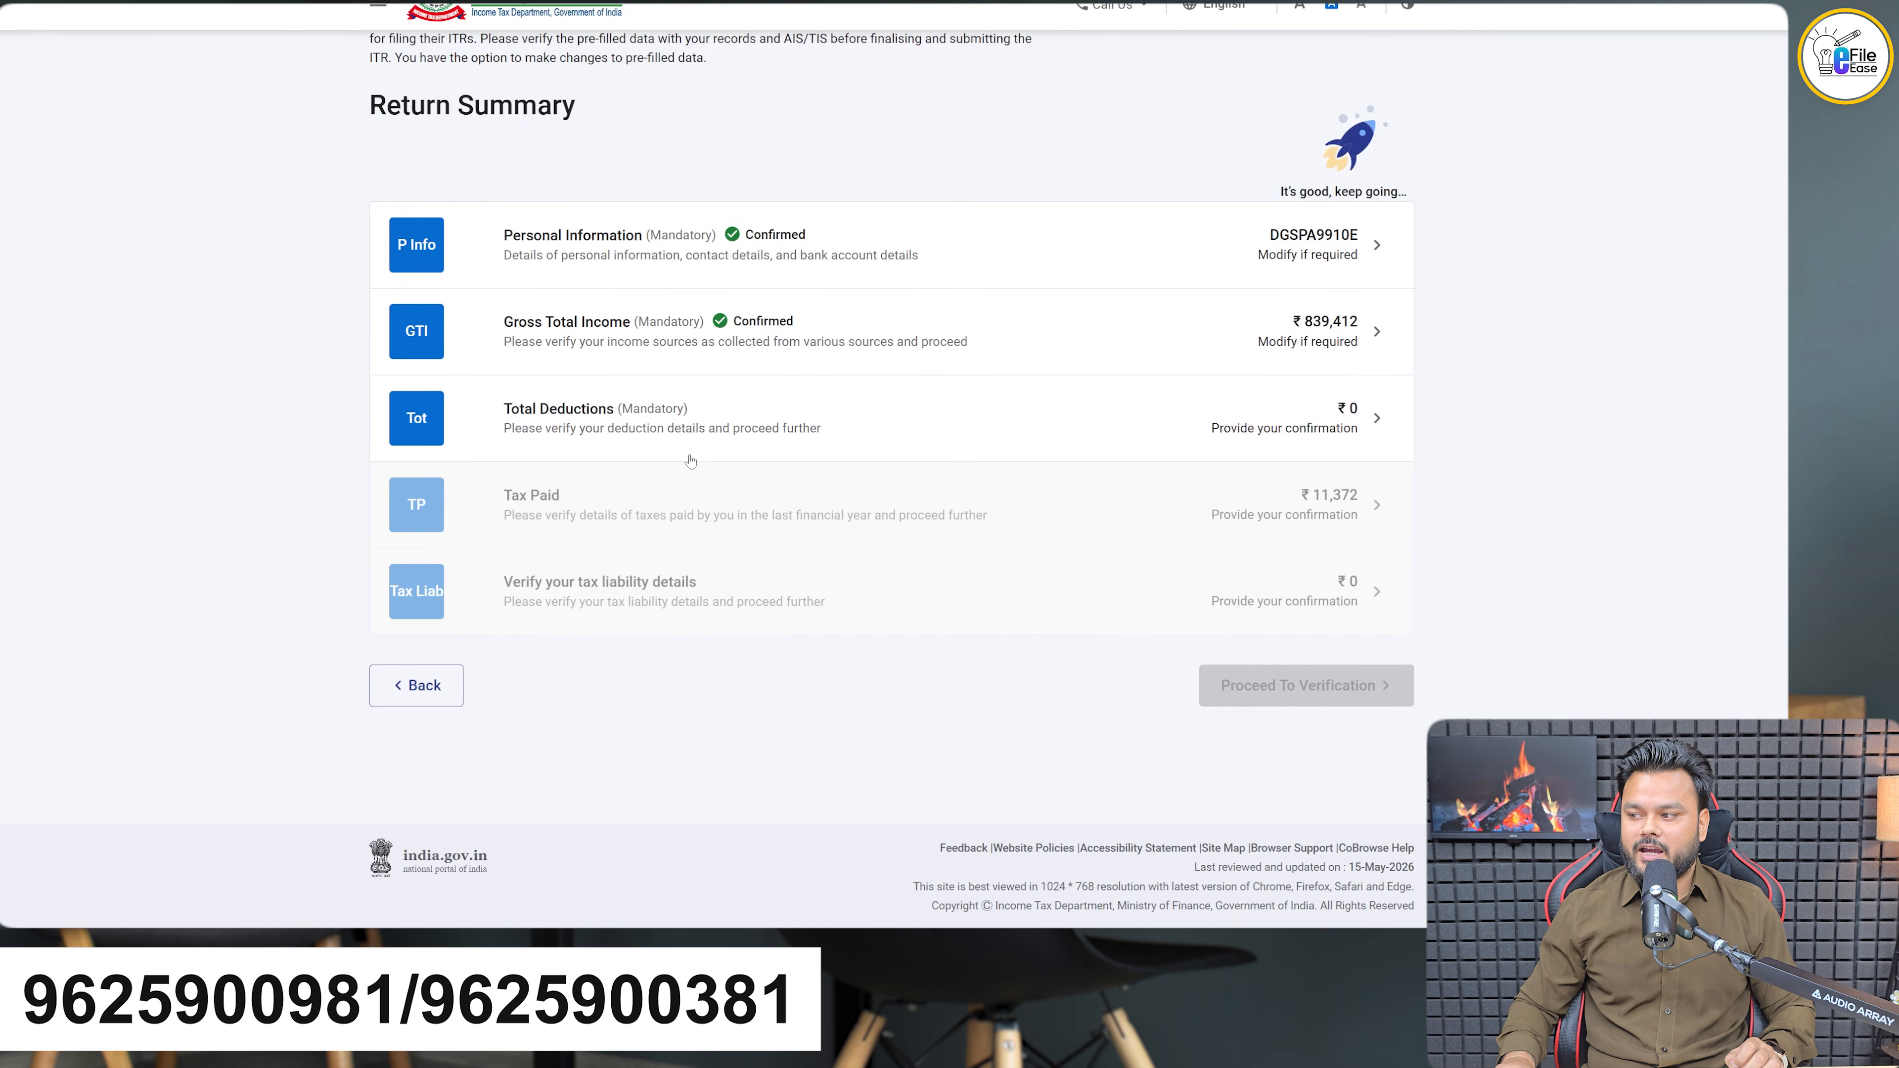
# Review and confirm the Total Deductions and Tax Paid sections of the return without changing their entries
pyautogui.click(886, 432)
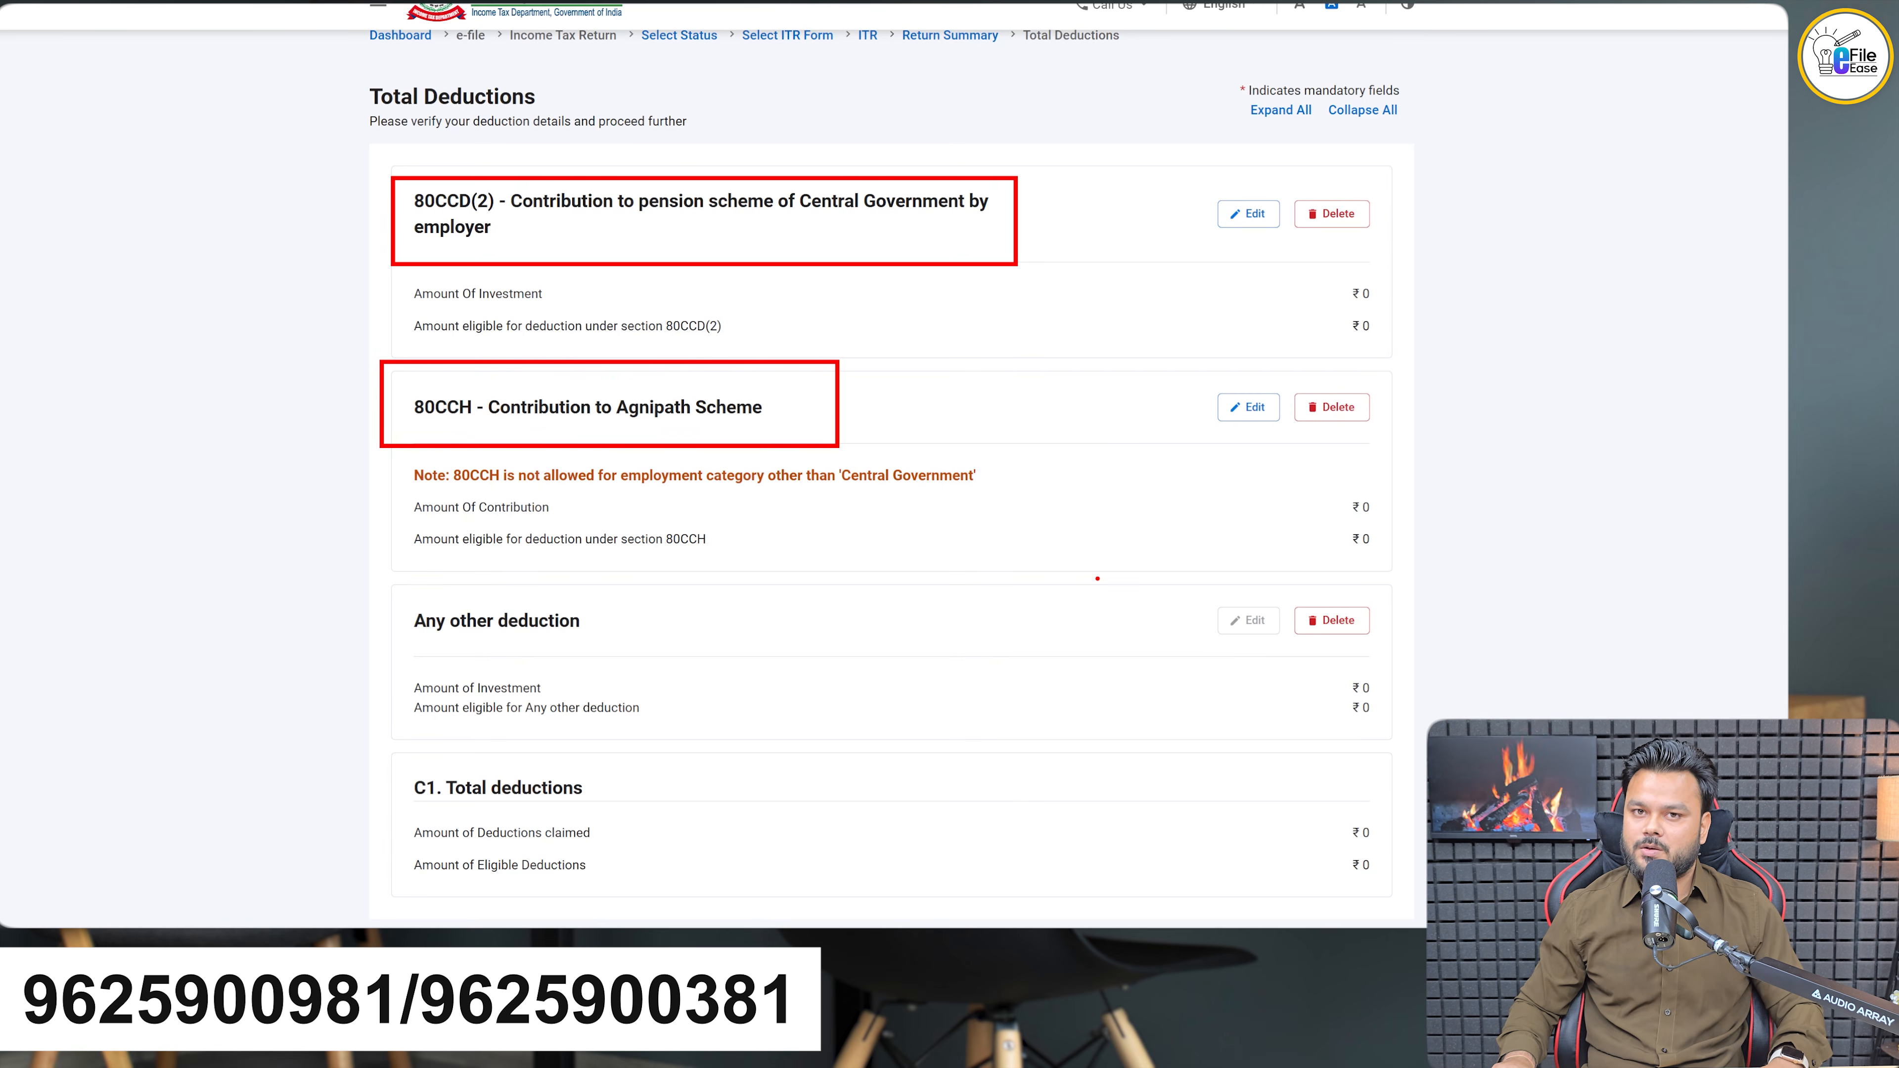
pyautogui.scroll(-3, 1100, 577)
pyautogui.click(1357, 749)
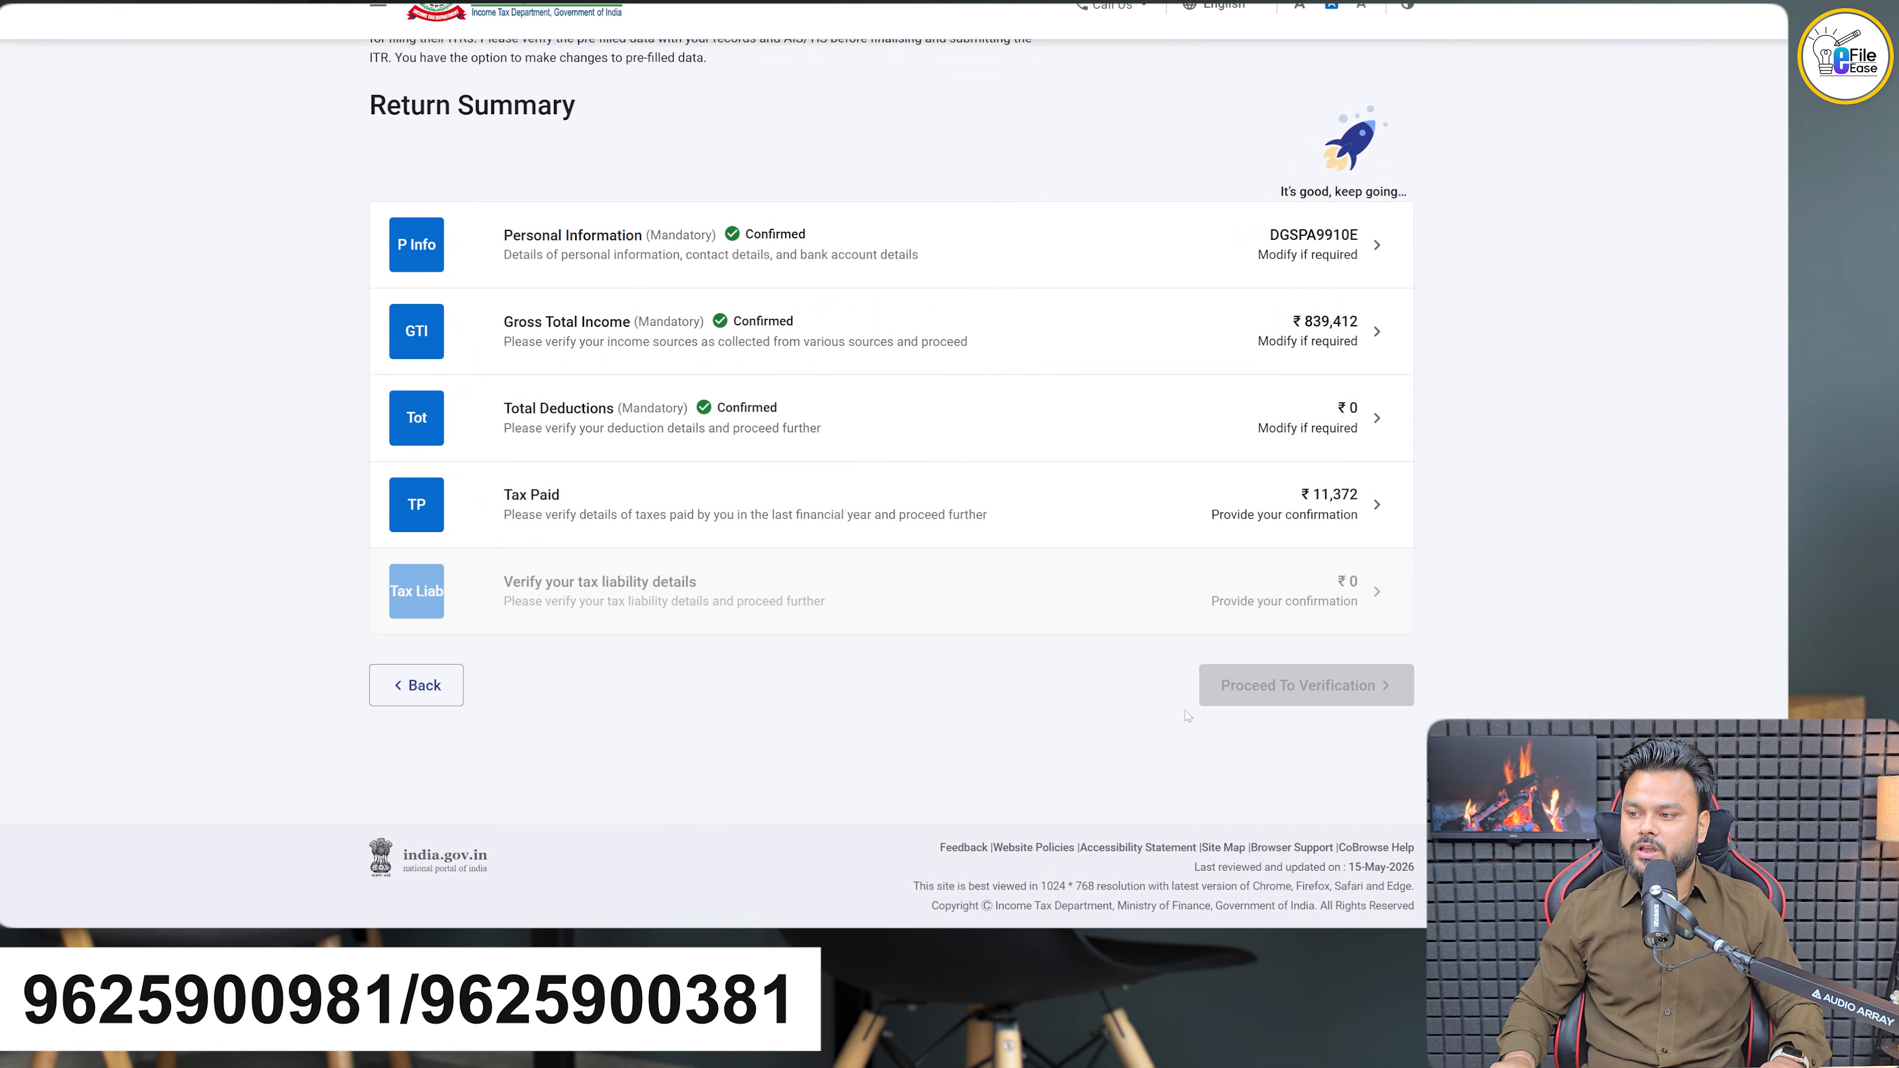
pyautogui.click(912, 503)
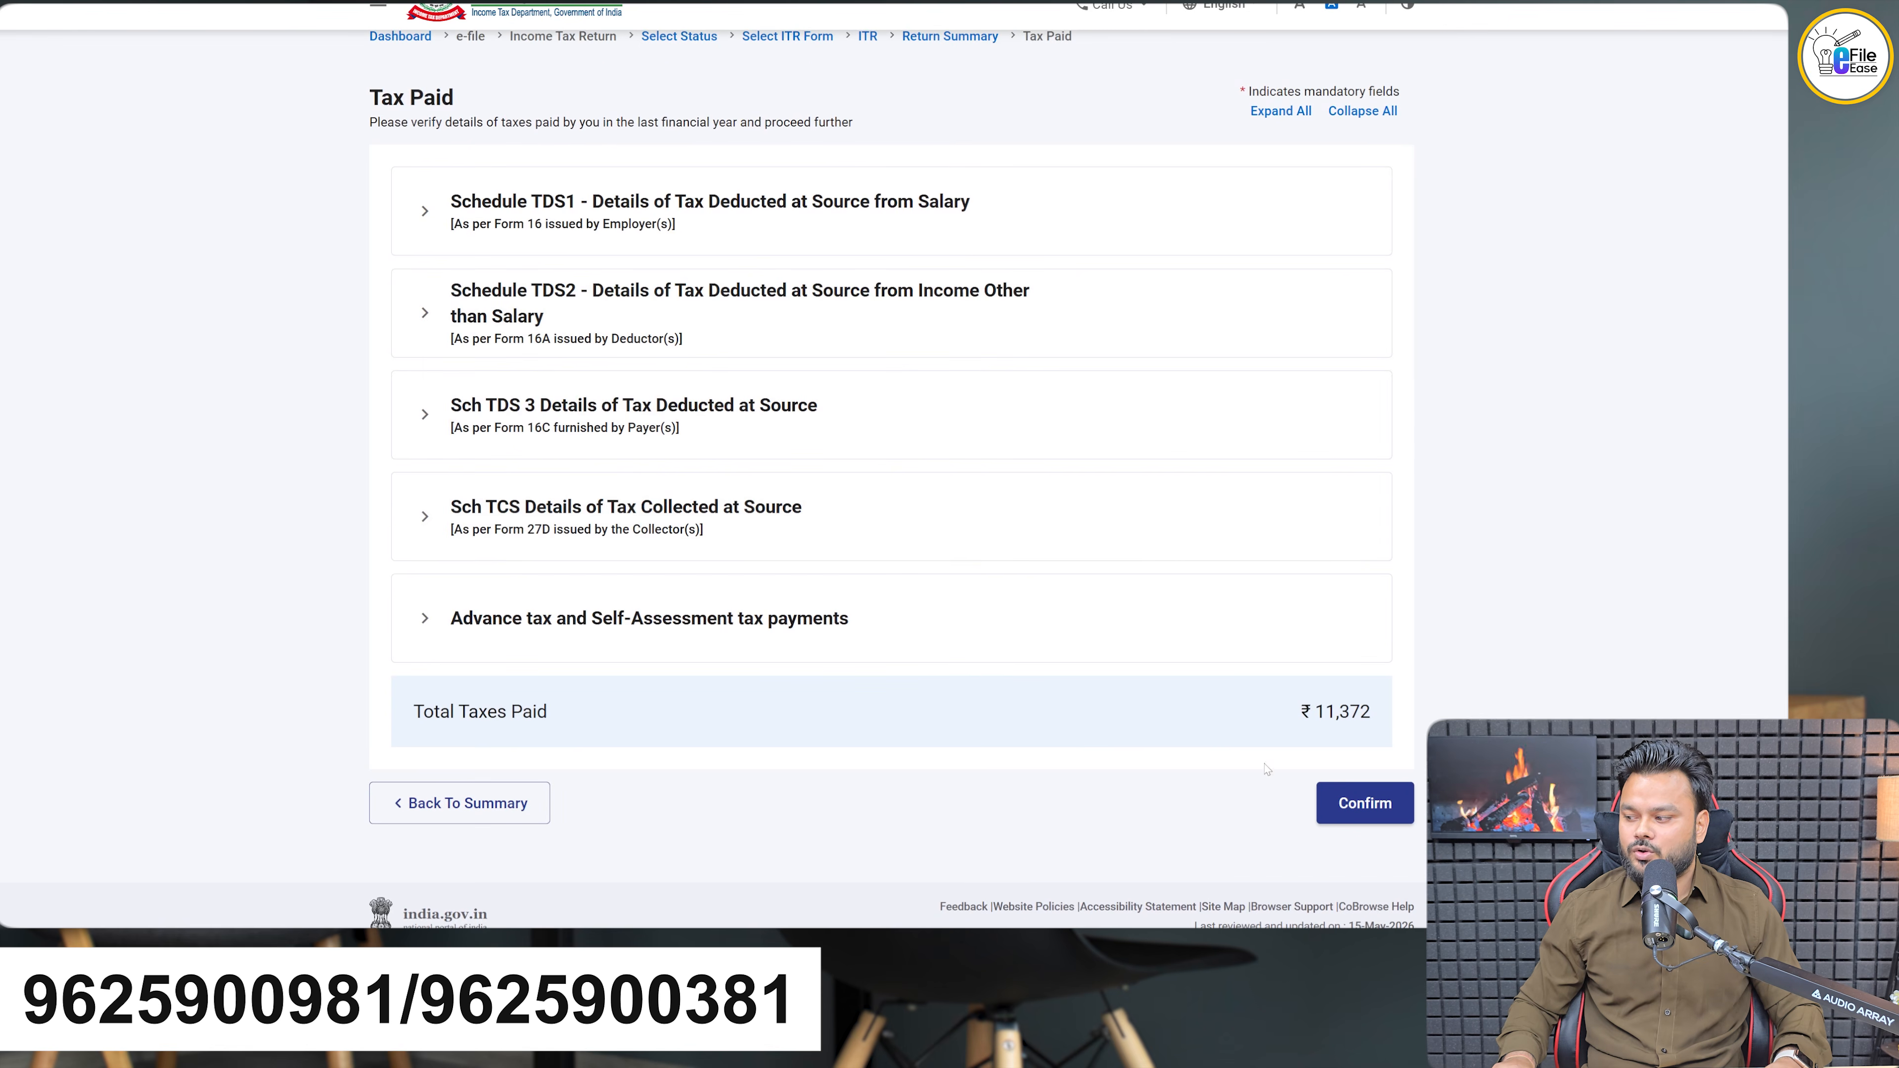
pyautogui.click(1364, 803)
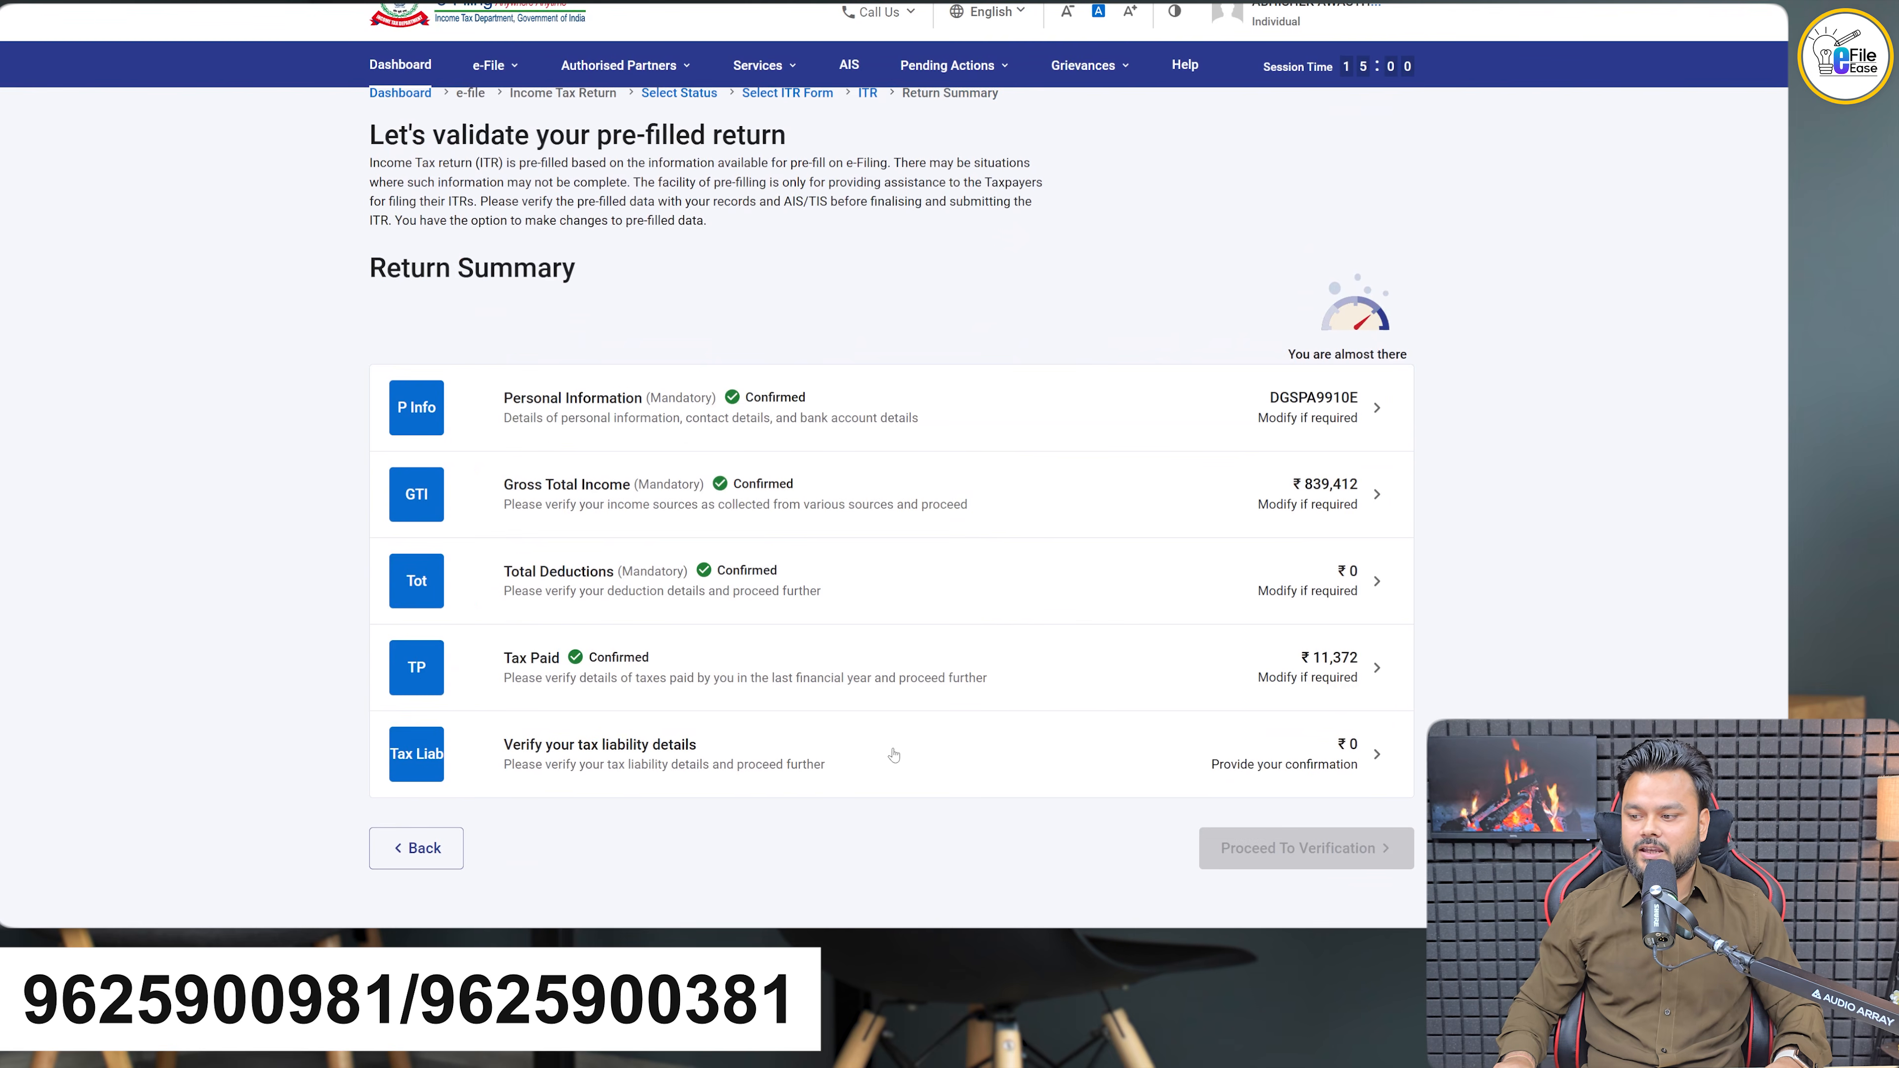
# Review the income, tax payable, interest and fee computations in the tax liability details and confirm the section
pyautogui.click(855, 771)
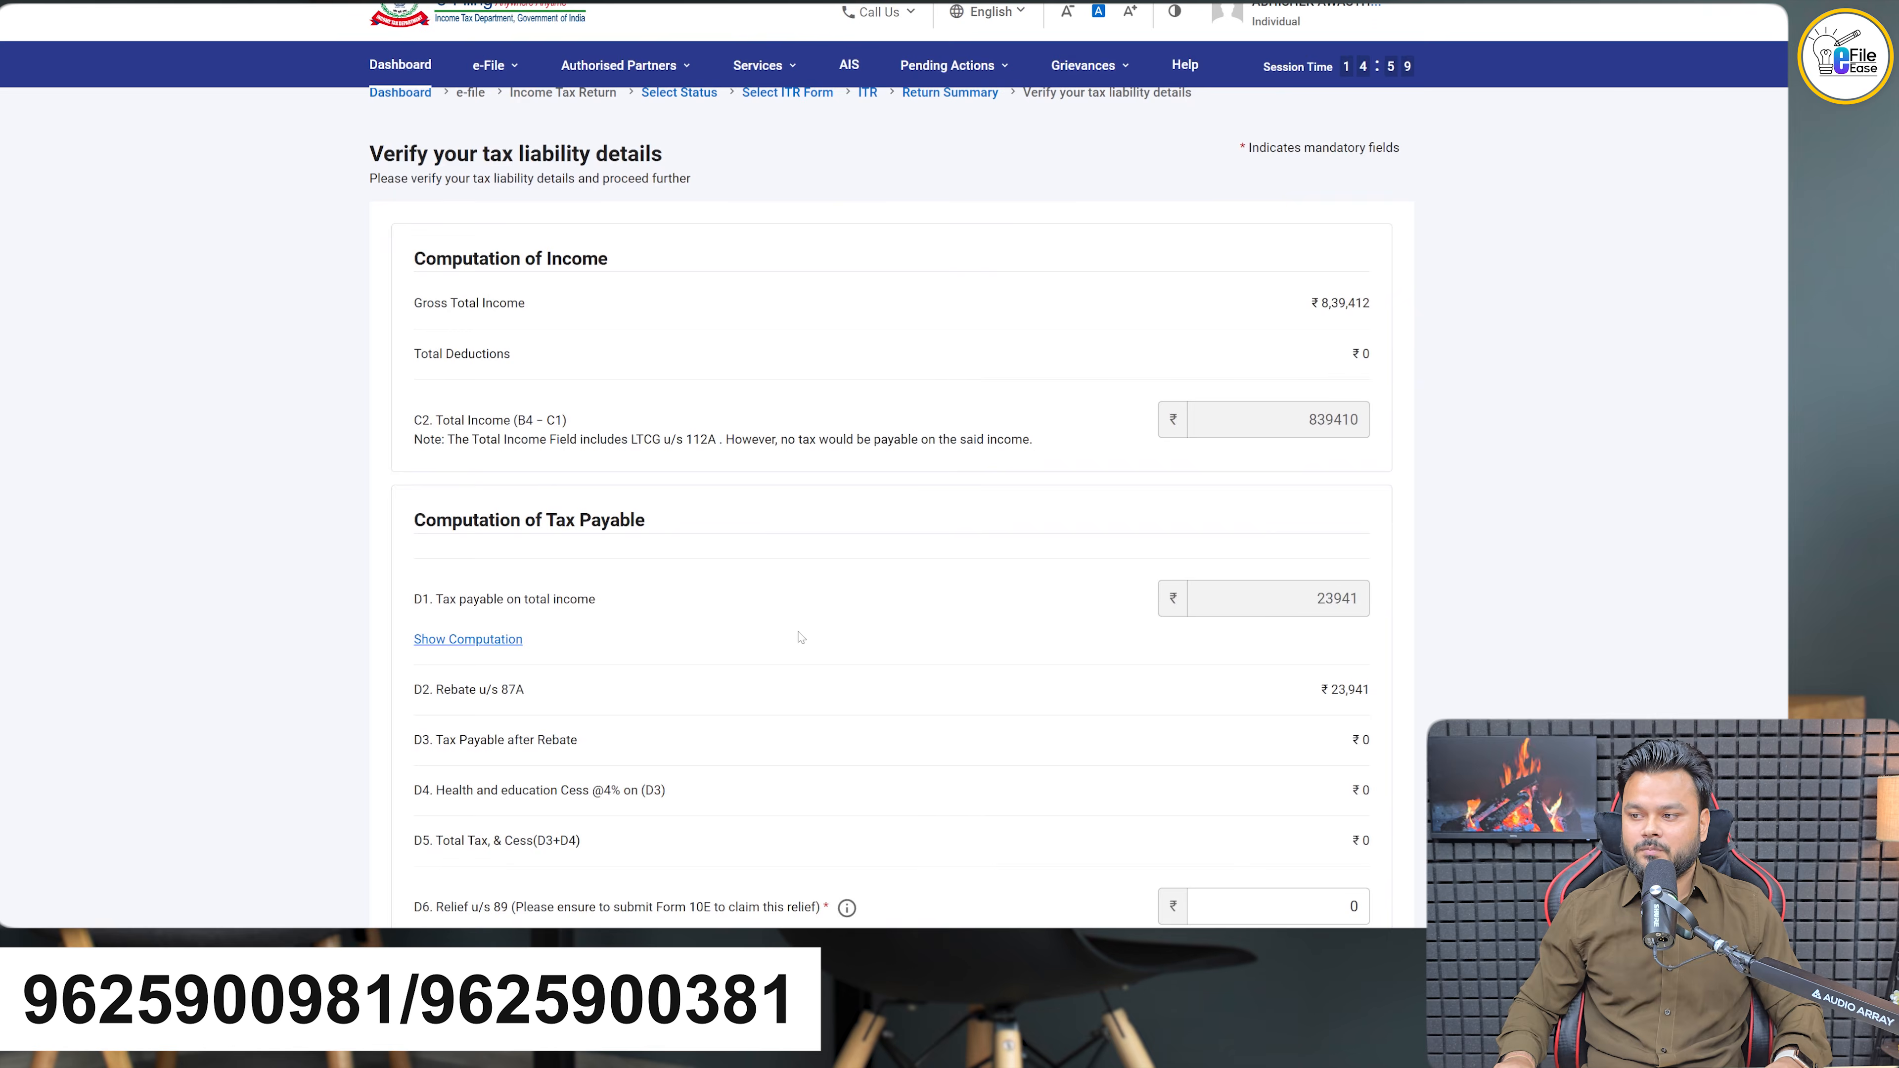
pyautogui.scroll(-10, 841, 610)
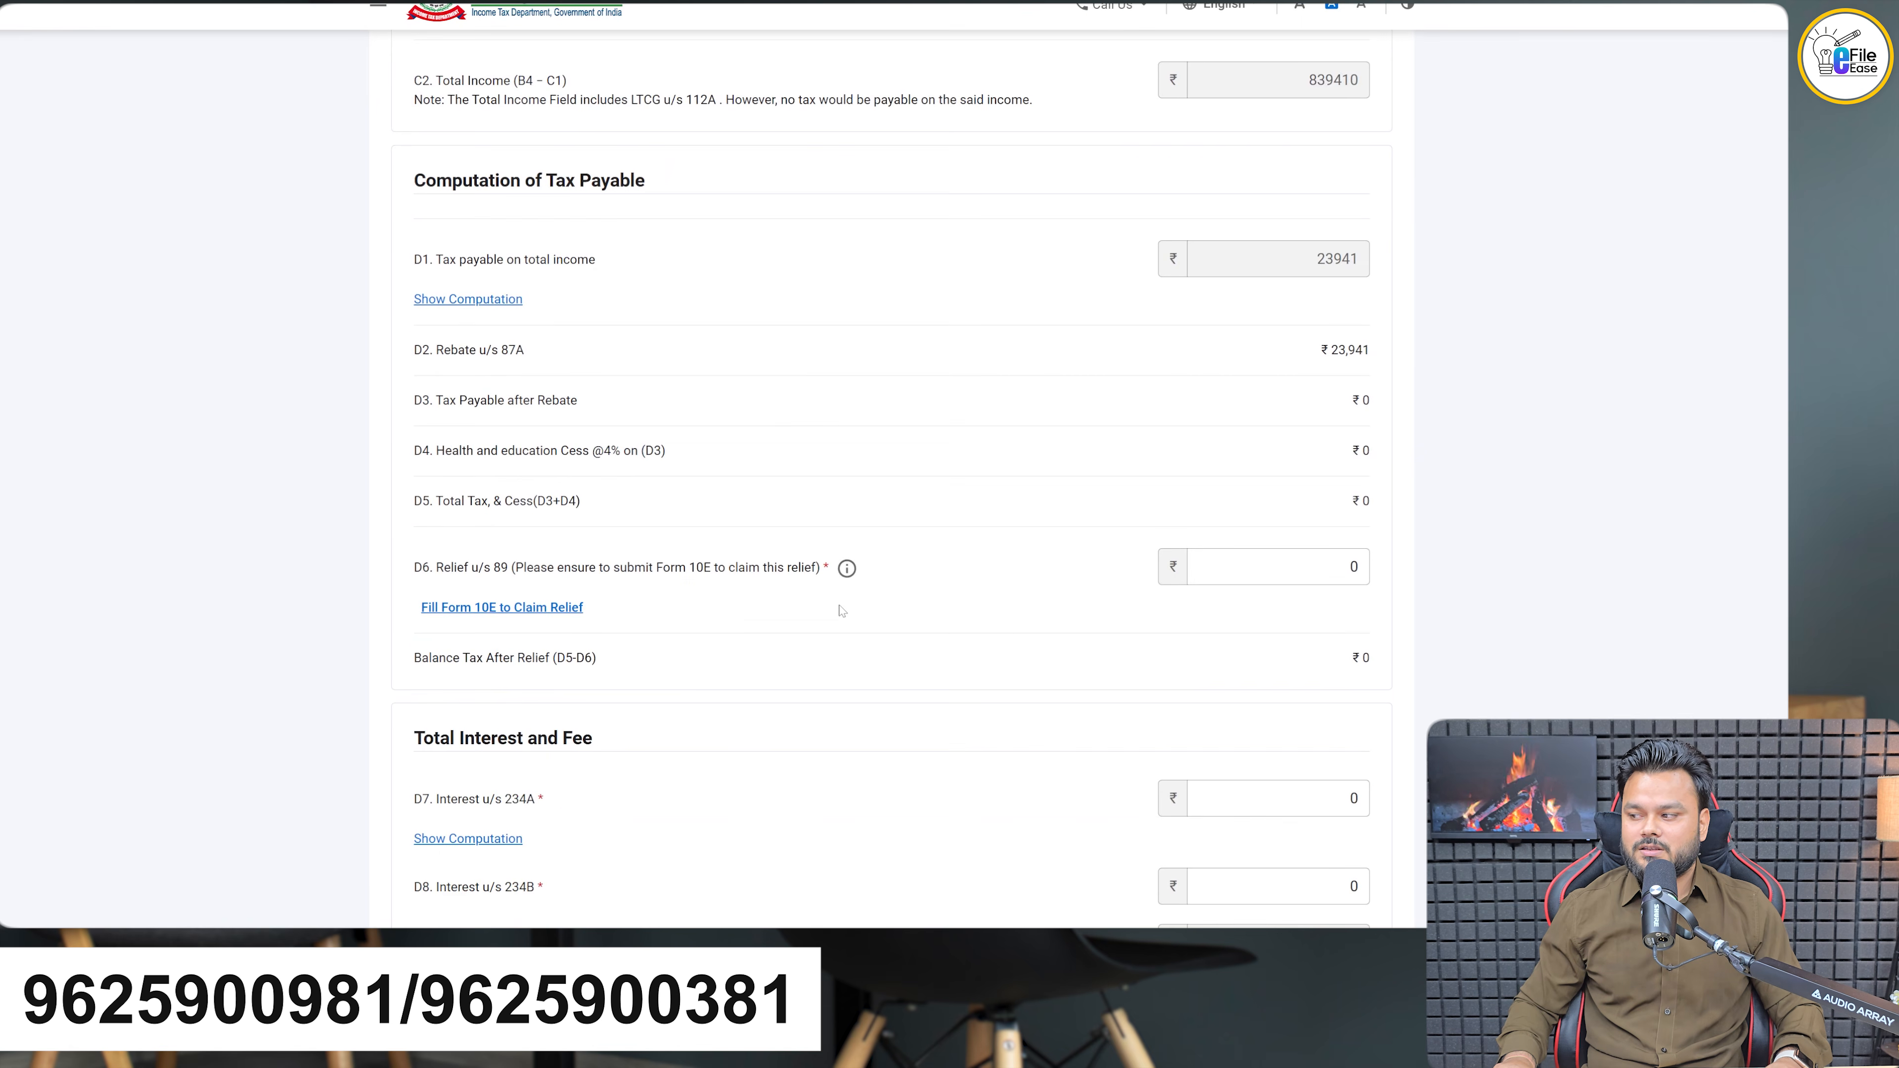
pyautogui.scroll(-4, 841, 612)
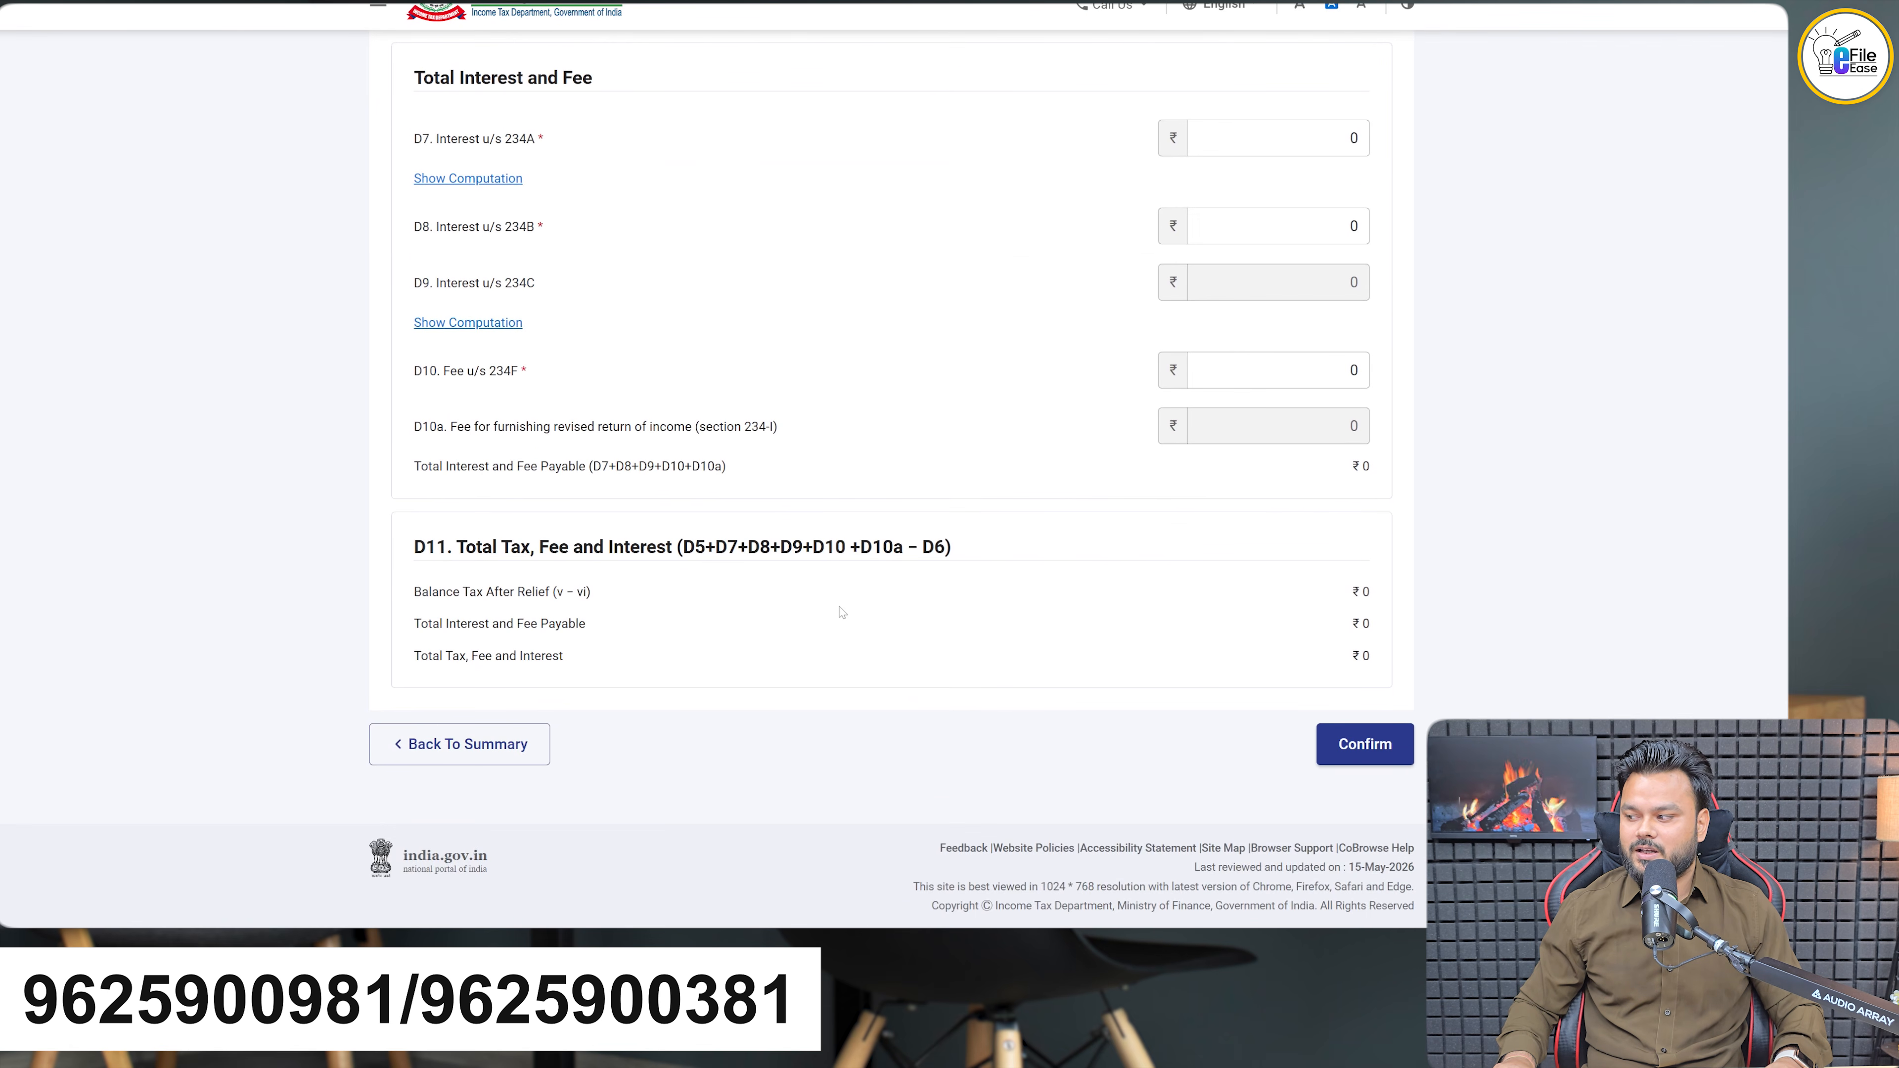
pyautogui.scroll(3, 959, 738)
pyautogui.scroll(-3, 1159, 806)
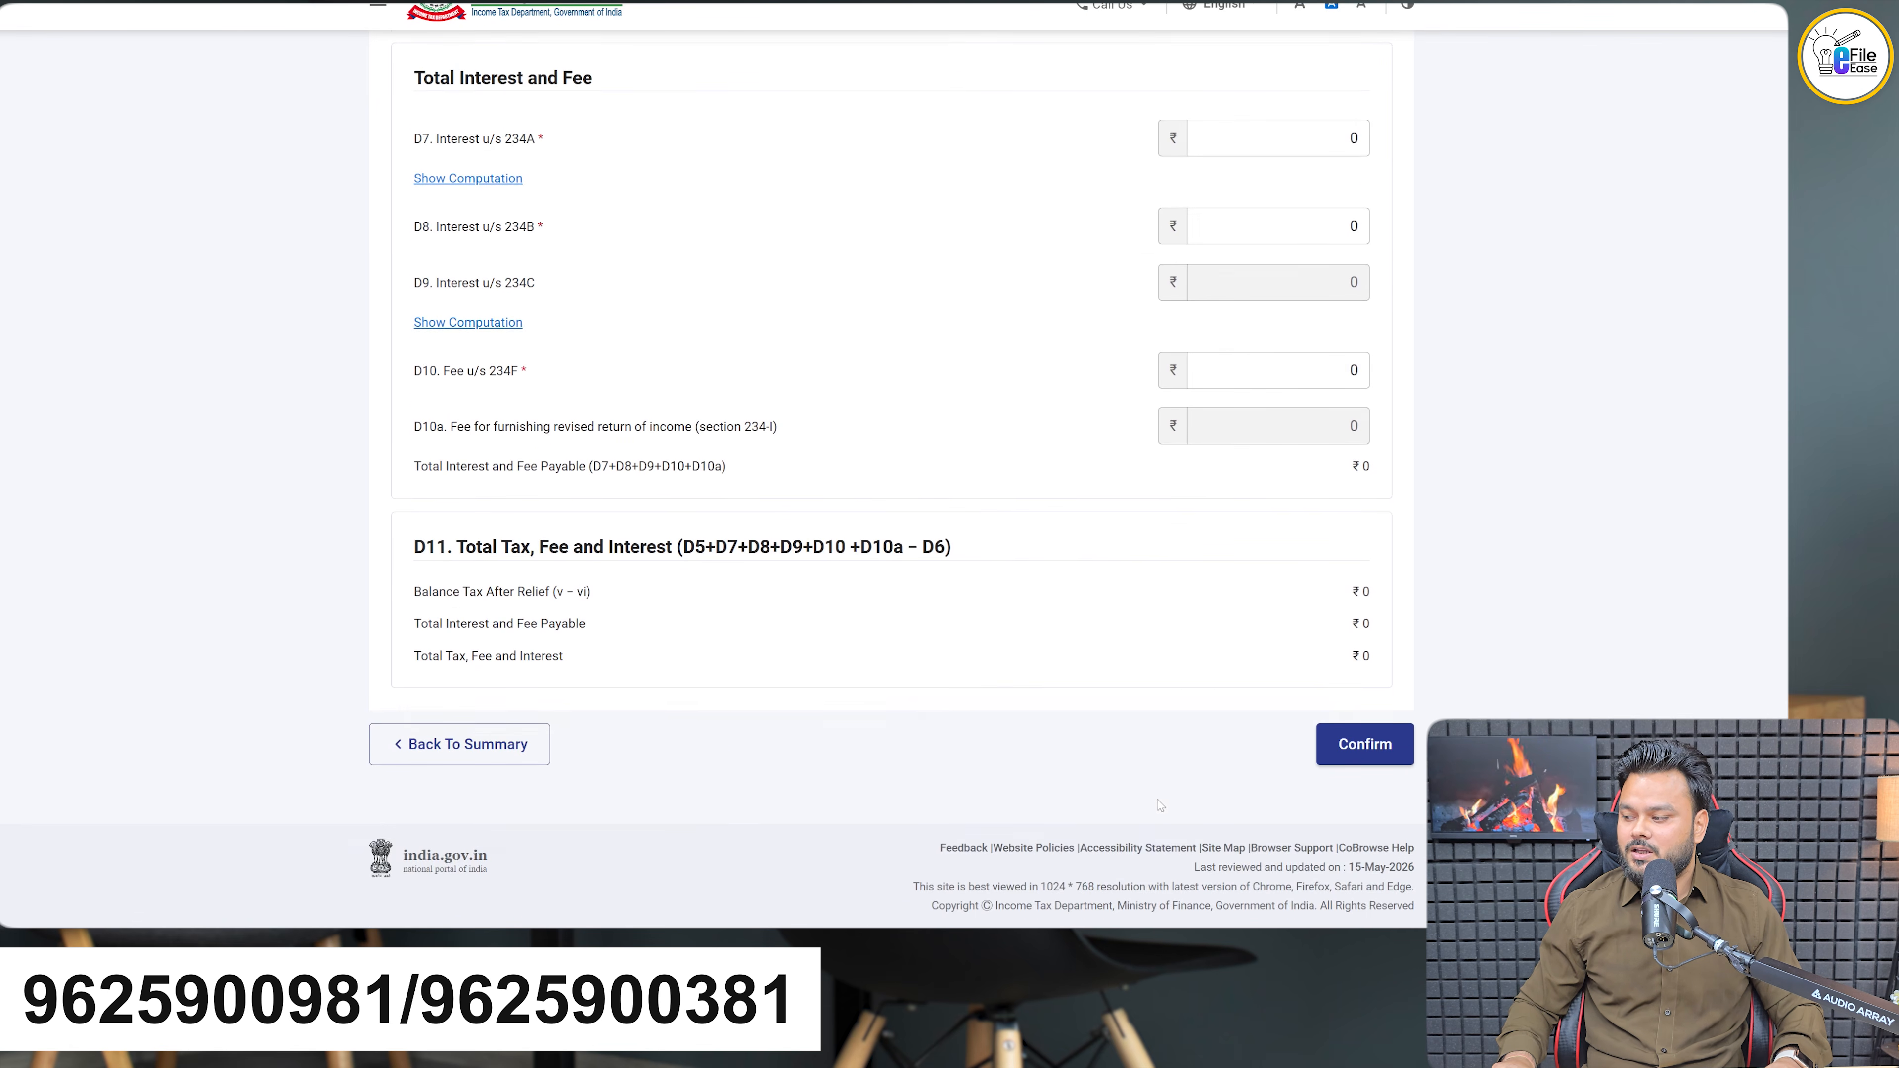
pyautogui.click(1363, 744)
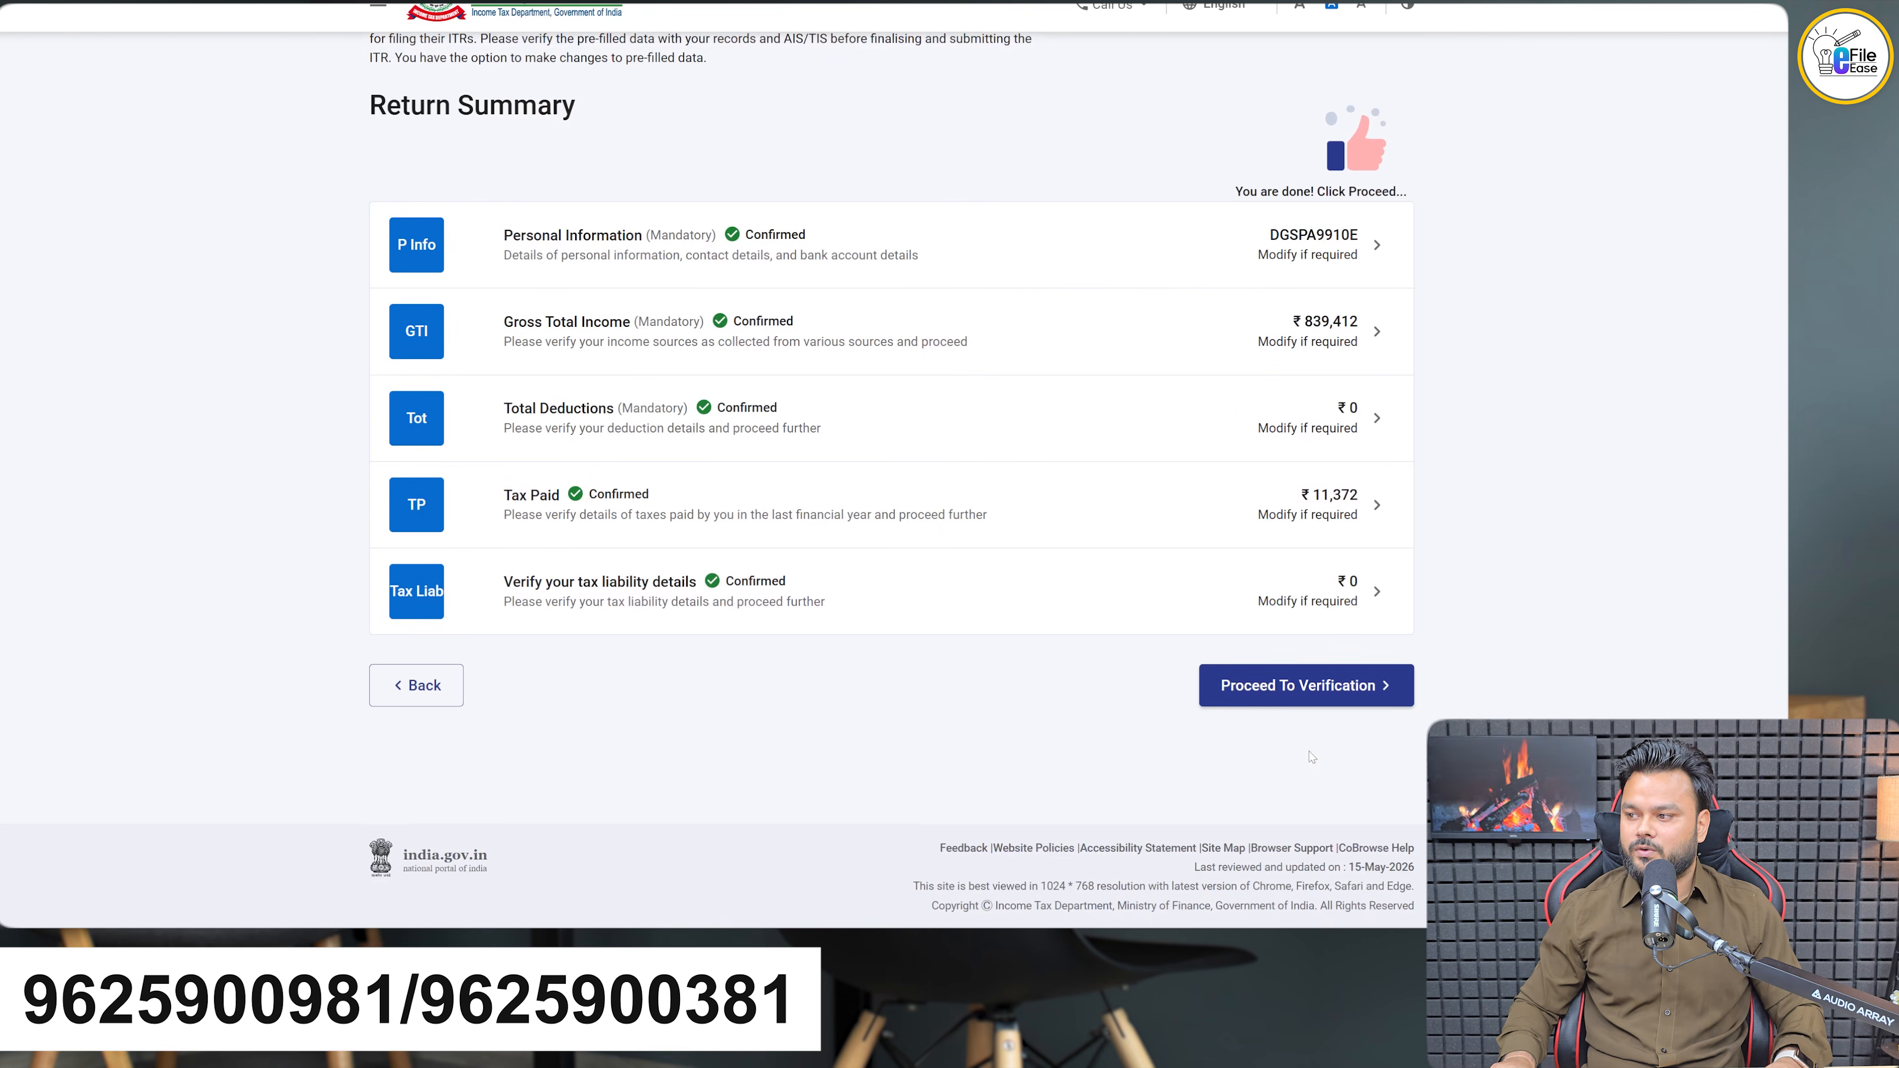
# Proceed to verification and review the full computation of income, deductions, tax payable, taxes paid and refund
pyautogui.scroll(3, 1035, 711)
pyautogui.scroll(-3, 1046, 711)
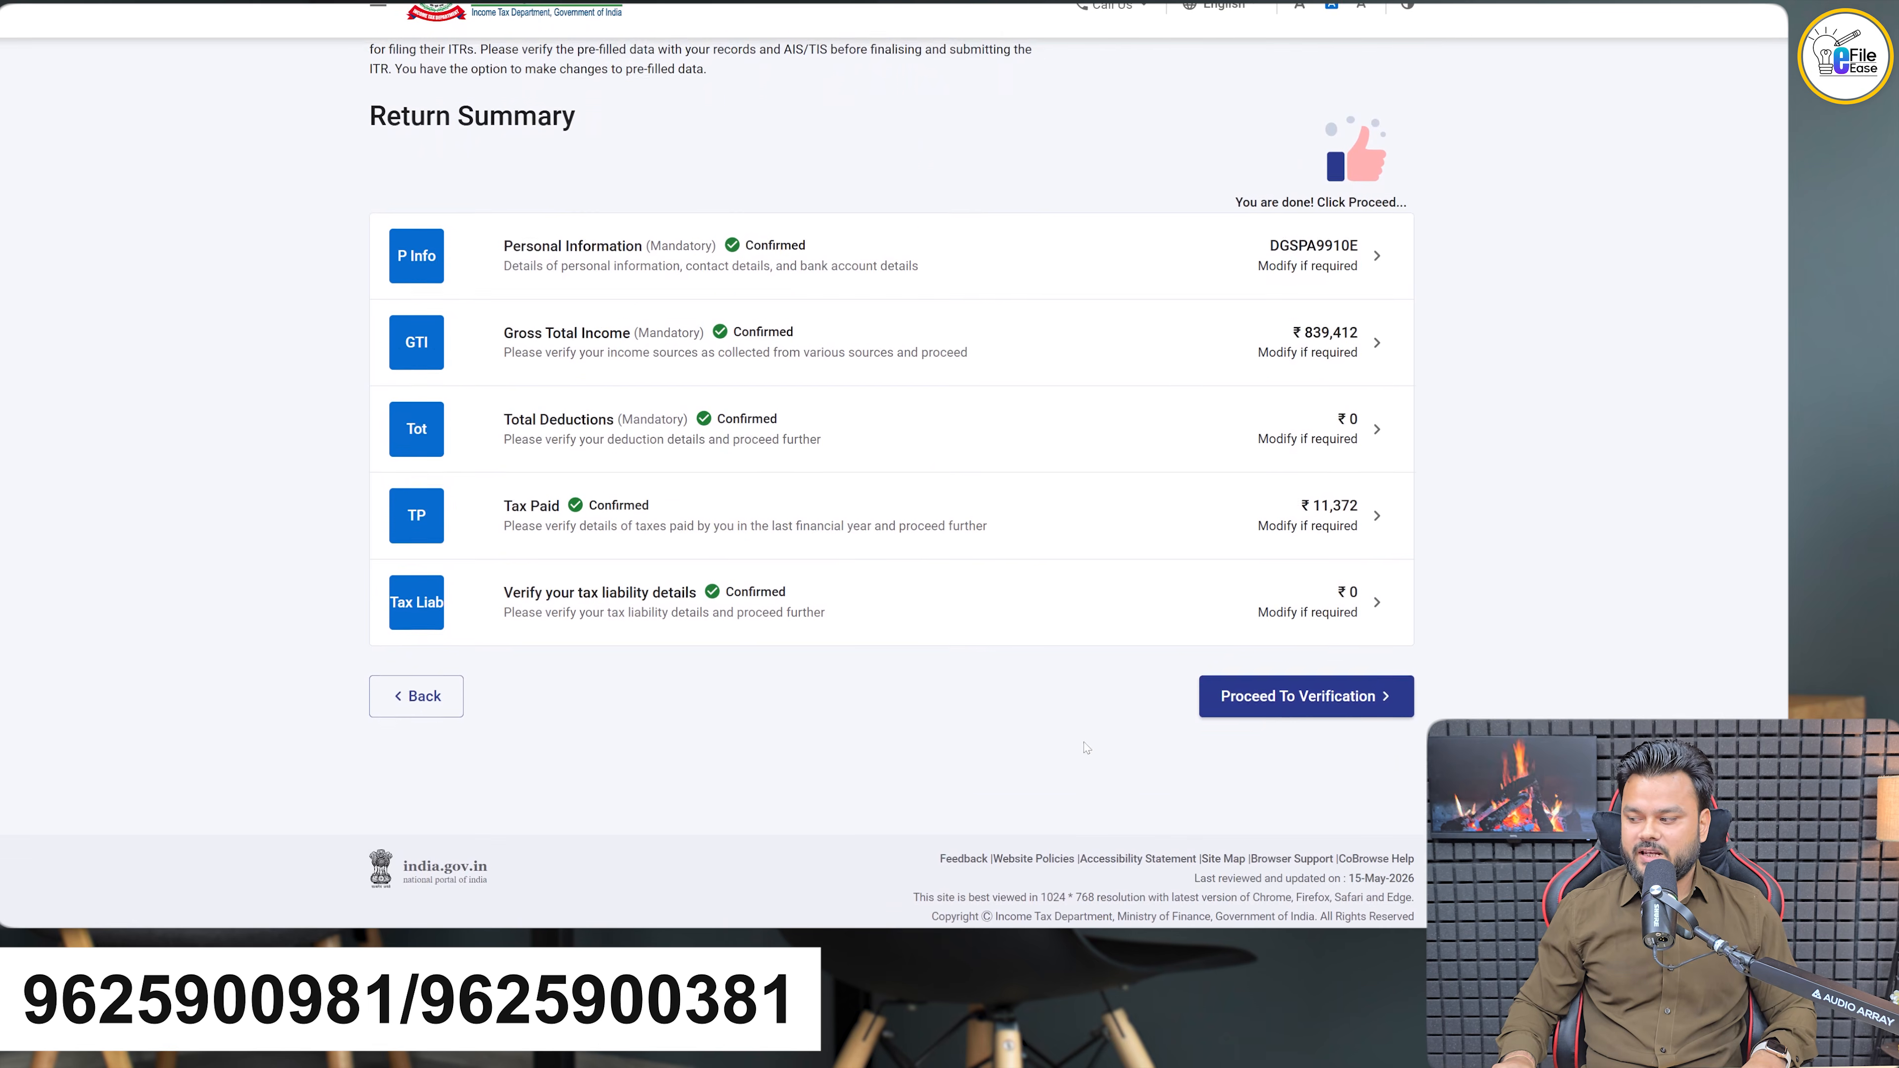
pyautogui.click(1283, 695)
pyautogui.scroll(-6, 1079, 543)
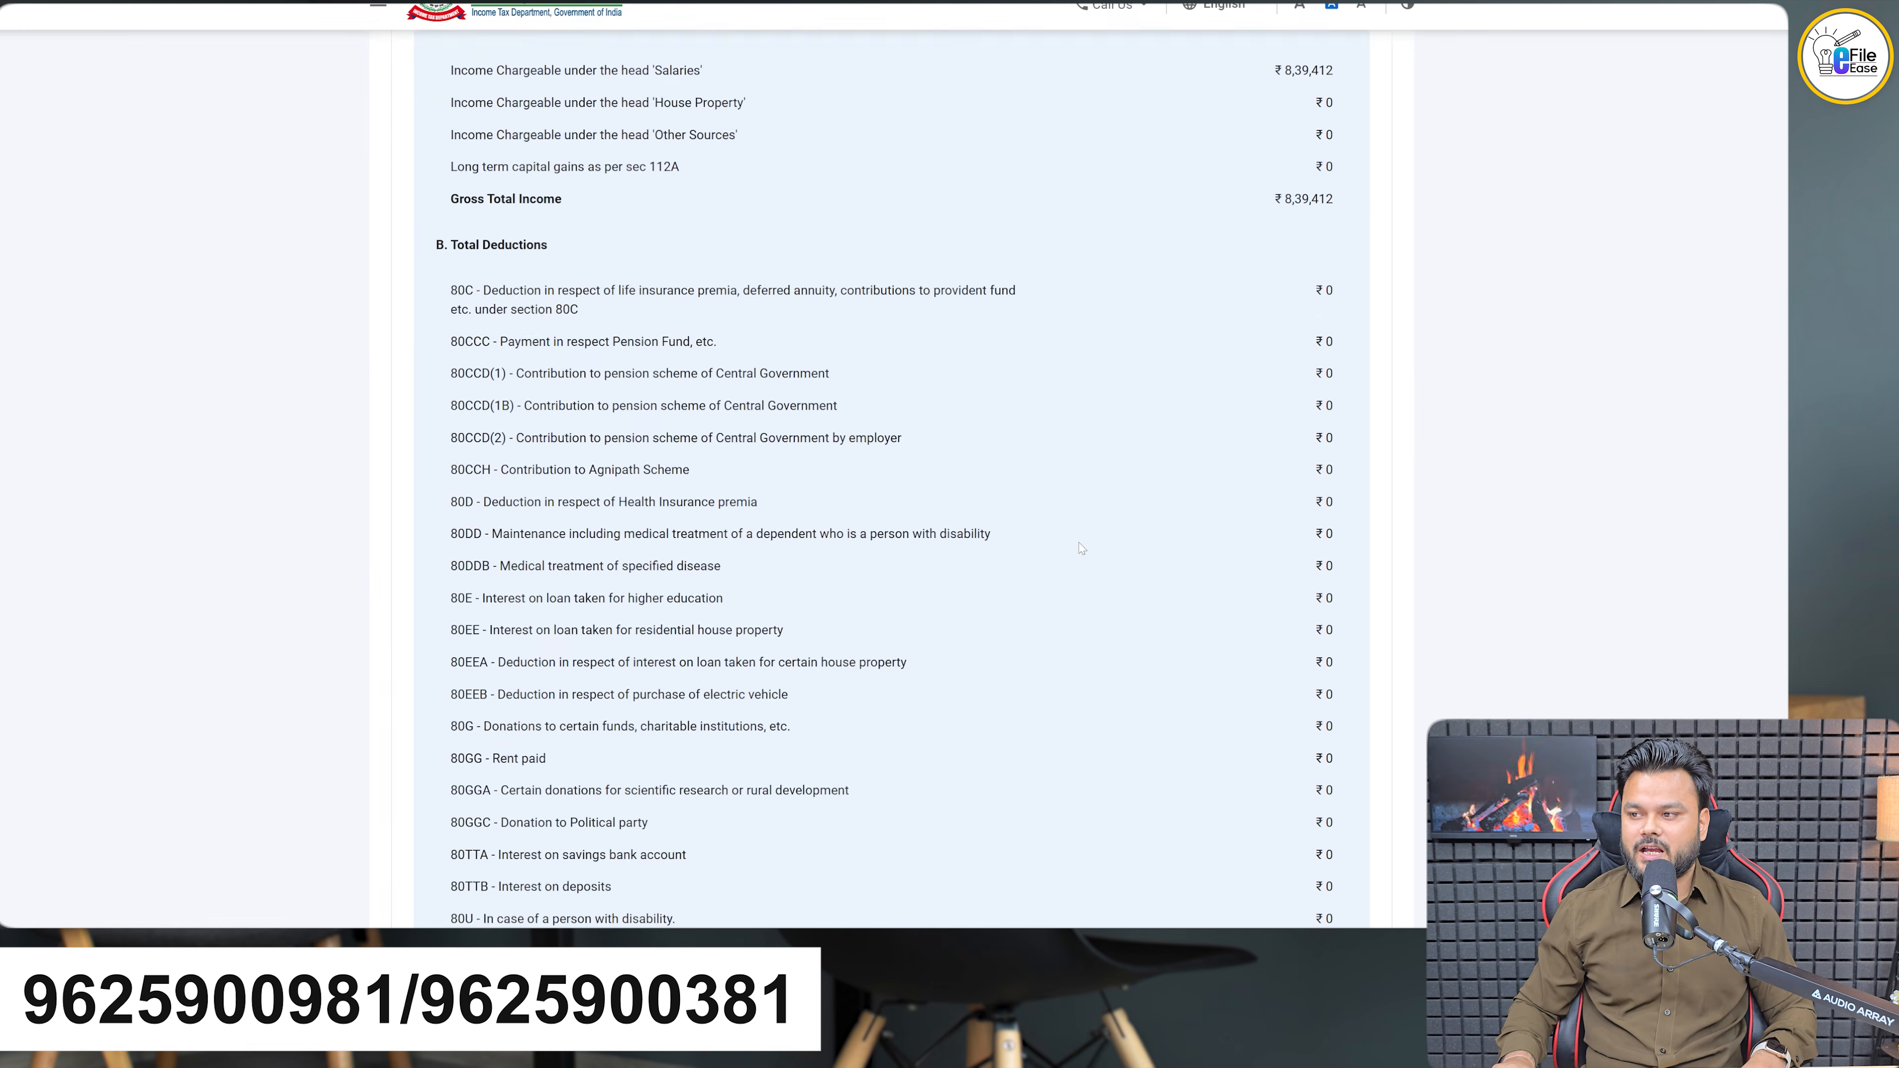
pyautogui.scroll(-15, 1079, 543)
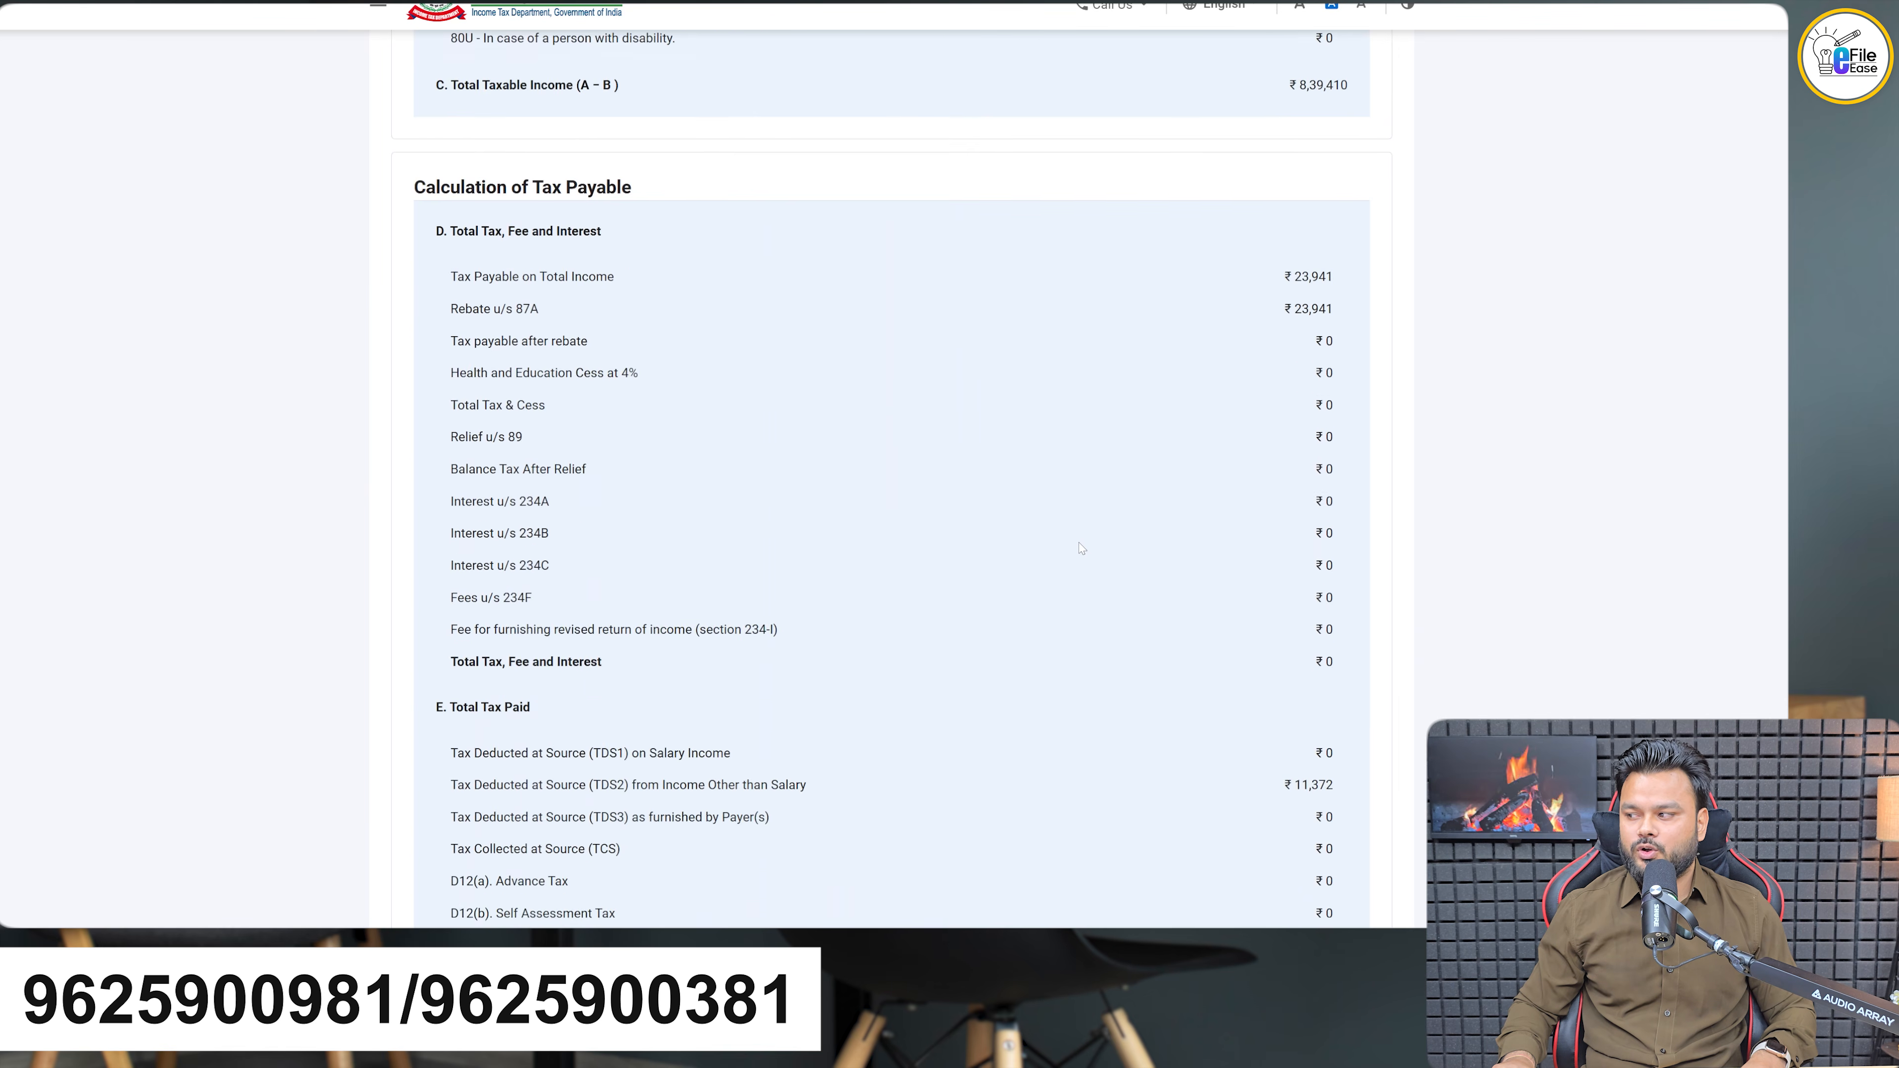
pyautogui.scroll(-2, 1079, 541)
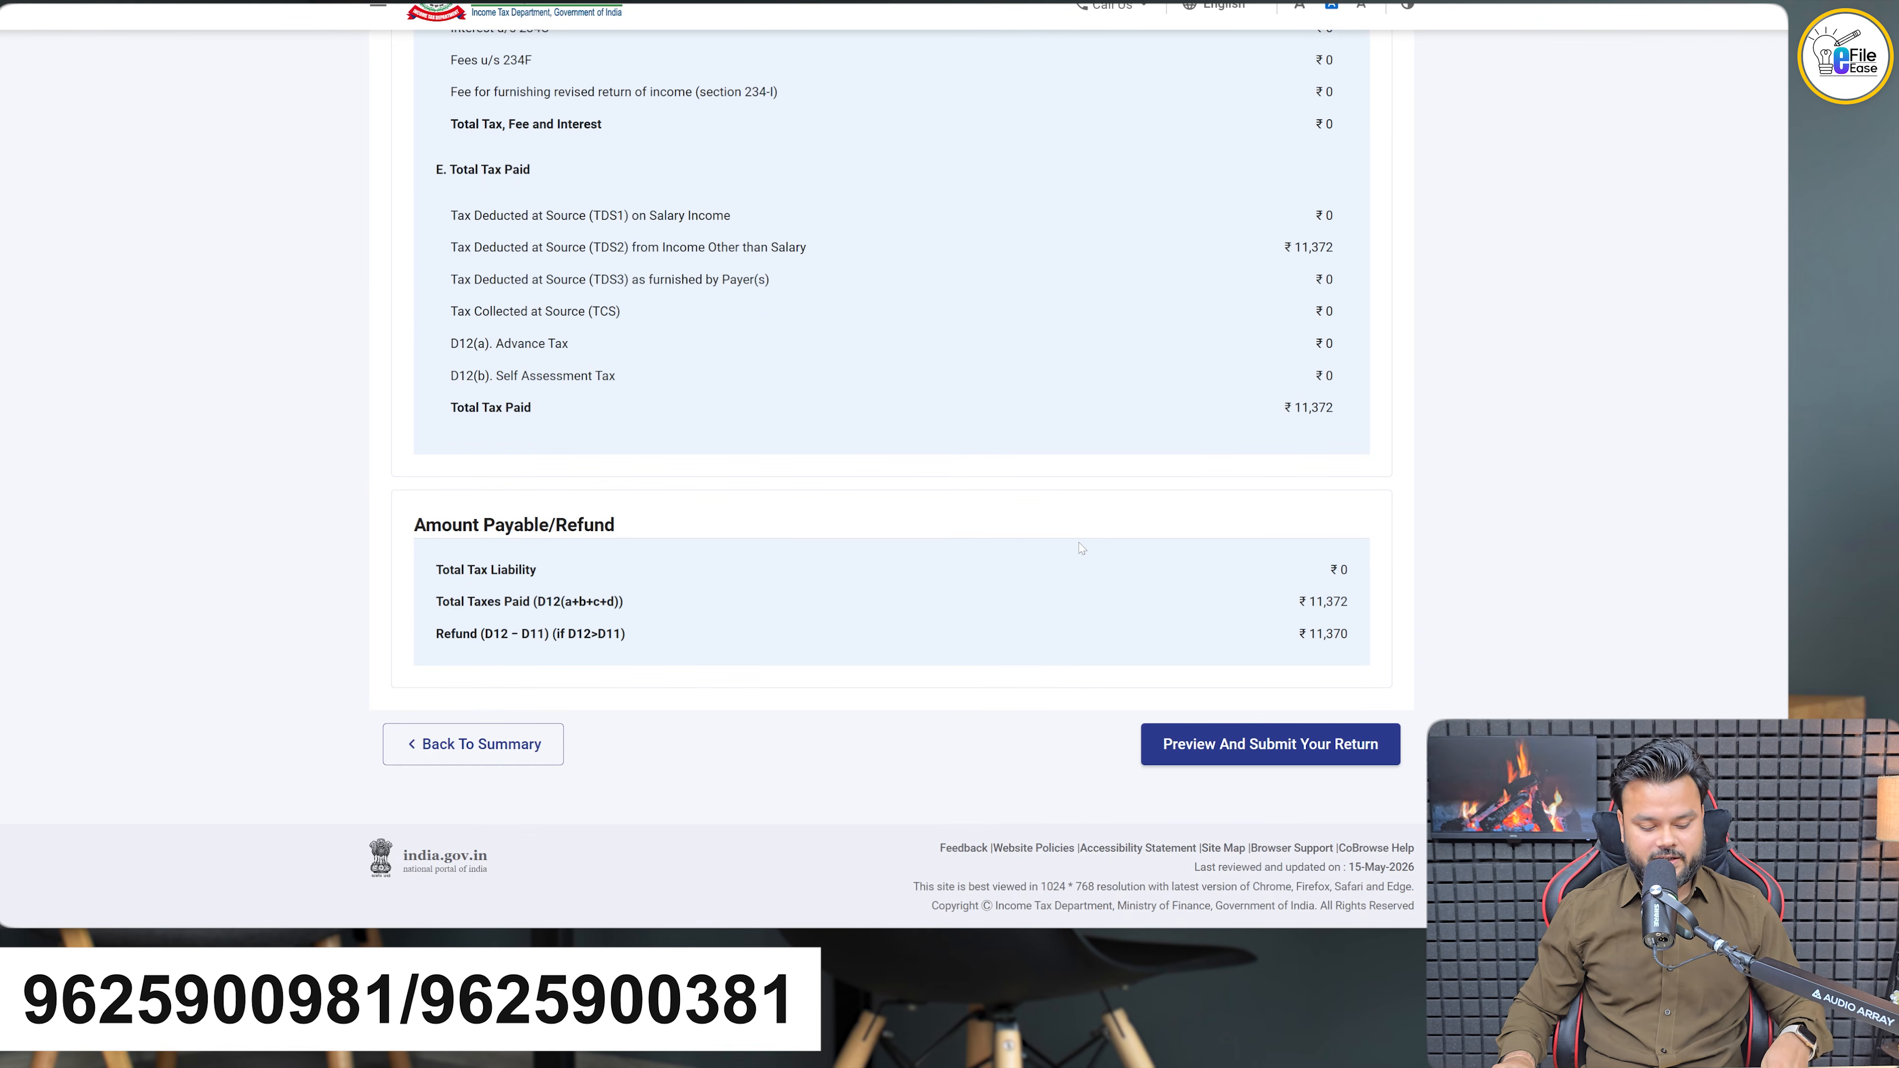